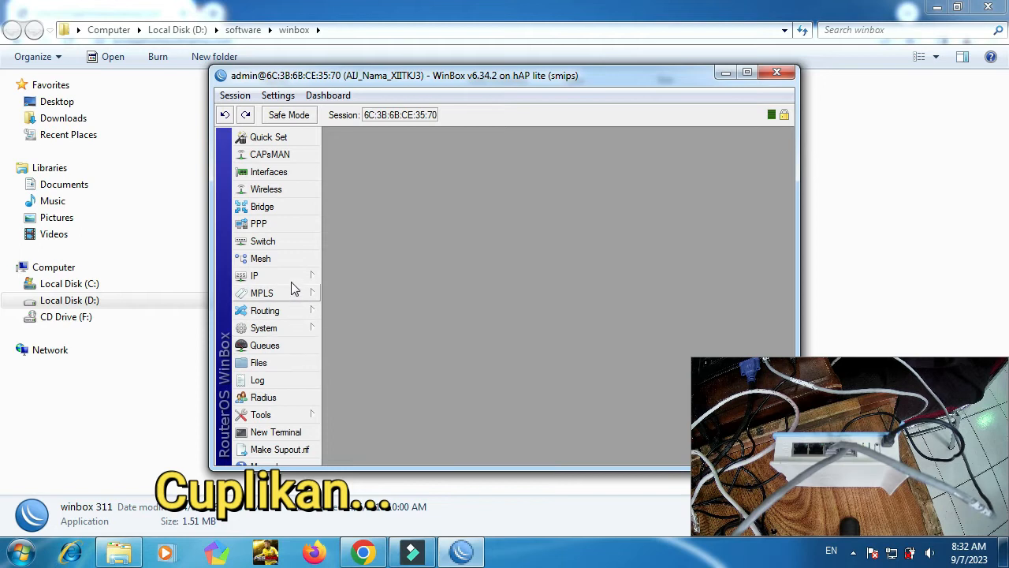
# Open the hotspot1 server's settings and select its DNS name IP, 202.198.37.1.
pyautogui.click(291, 276)
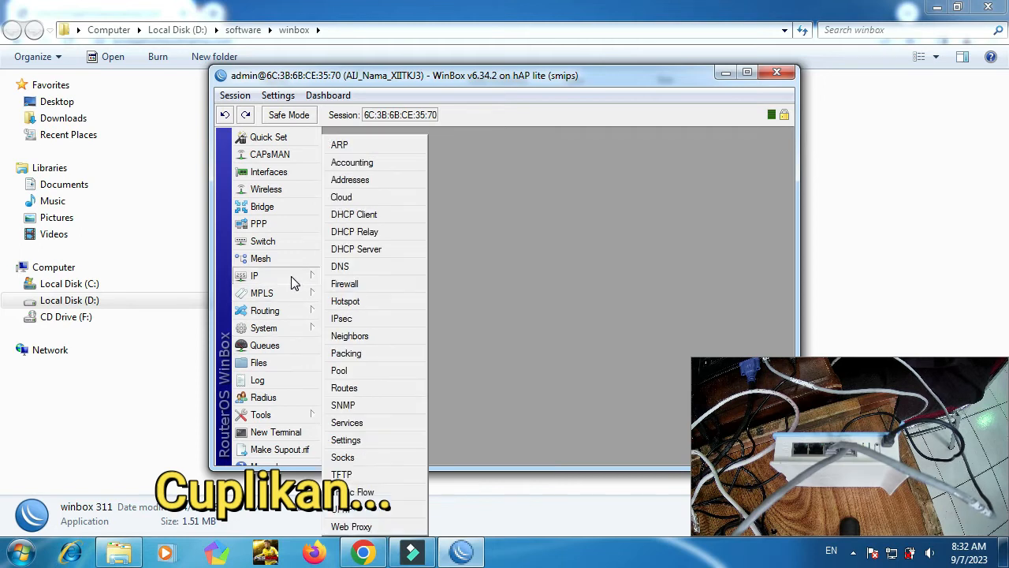
pyautogui.click(347, 302)
pyautogui.doubleClick(499, 244)
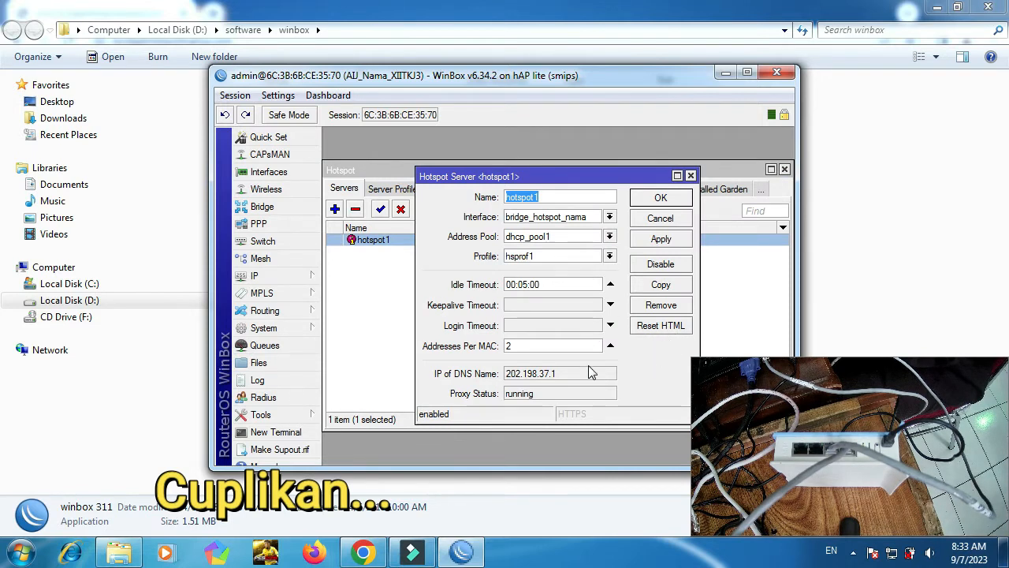
pyautogui.moveTo(566, 377); pyautogui.dragTo(498, 377)
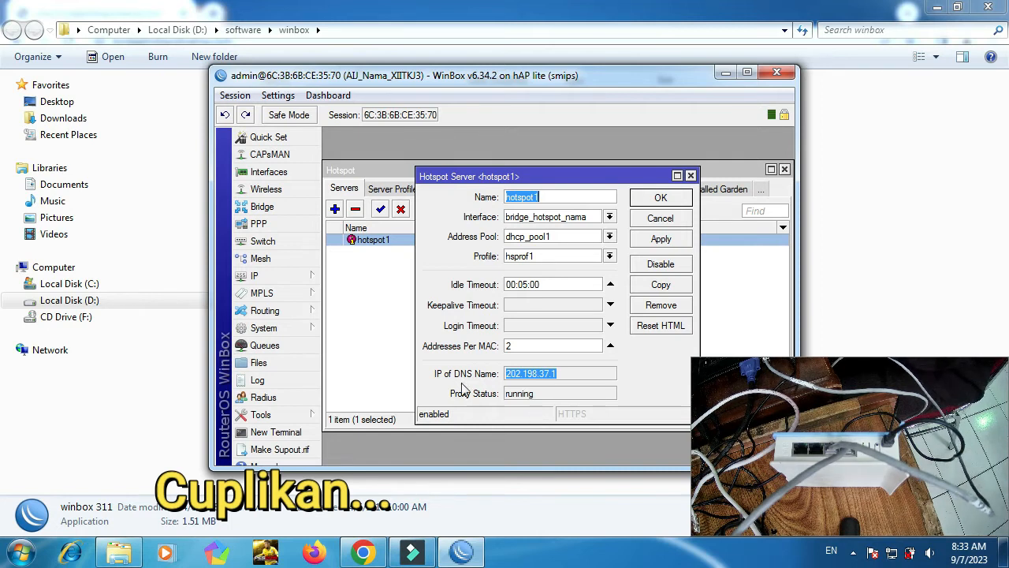
# Go to the hotspot address 202.198.37.1 in Chrome.
pyautogui.click(363, 552)
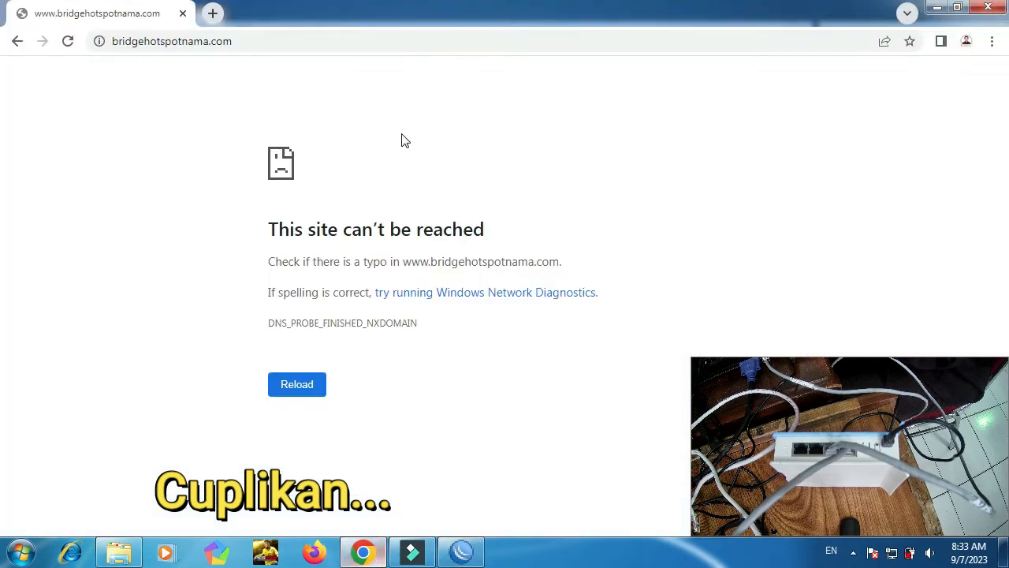
pyautogui.click(335, 44)
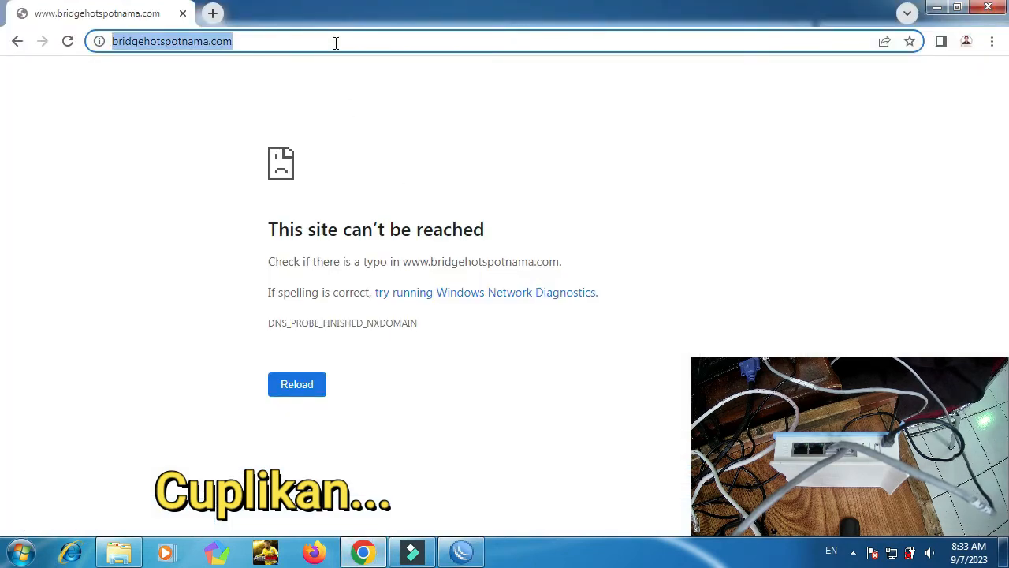
pyautogui.write('hotspot1')
pyautogui.hotkey('ctrl', 'a')
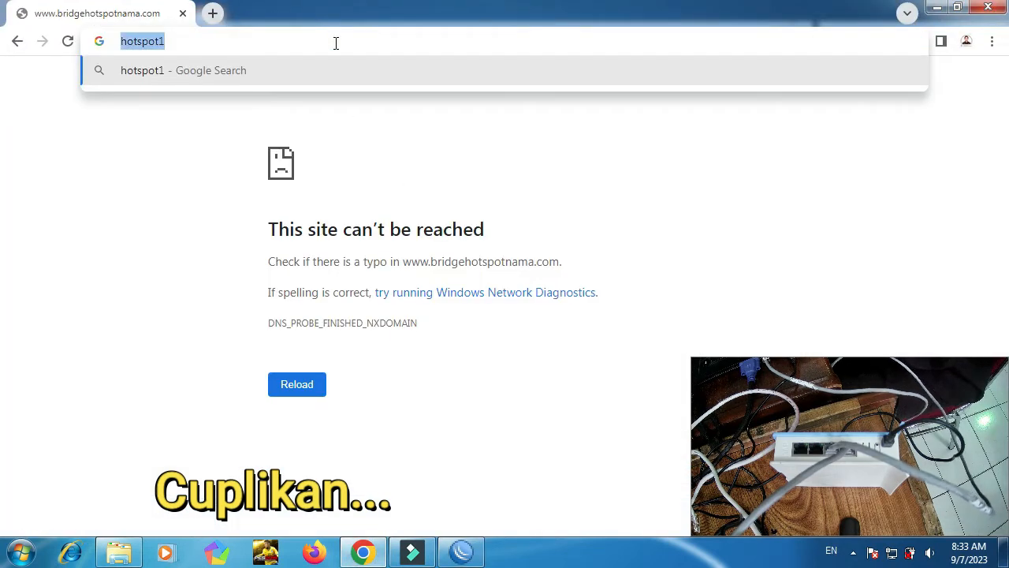
pyautogui.click(336, 43)
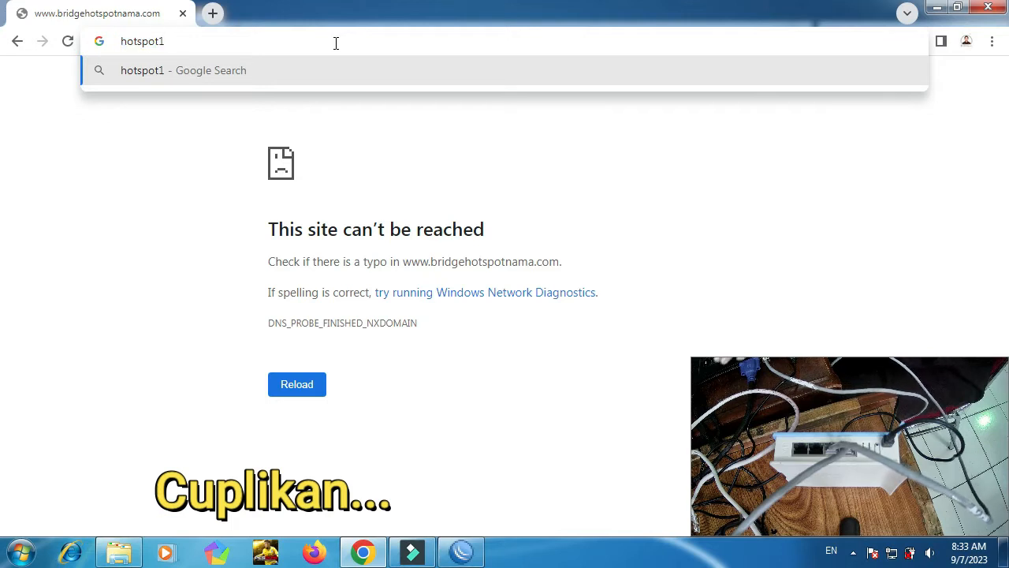
pyautogui.hotkey('ctrl', 'a')
pyautogui.press('BackSpace')
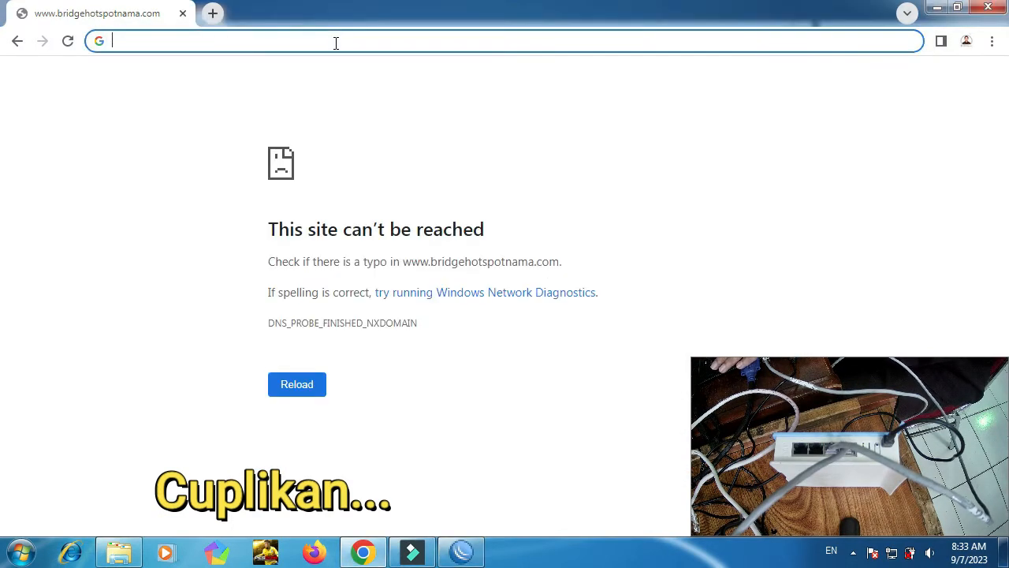
pyautogui.write('2')
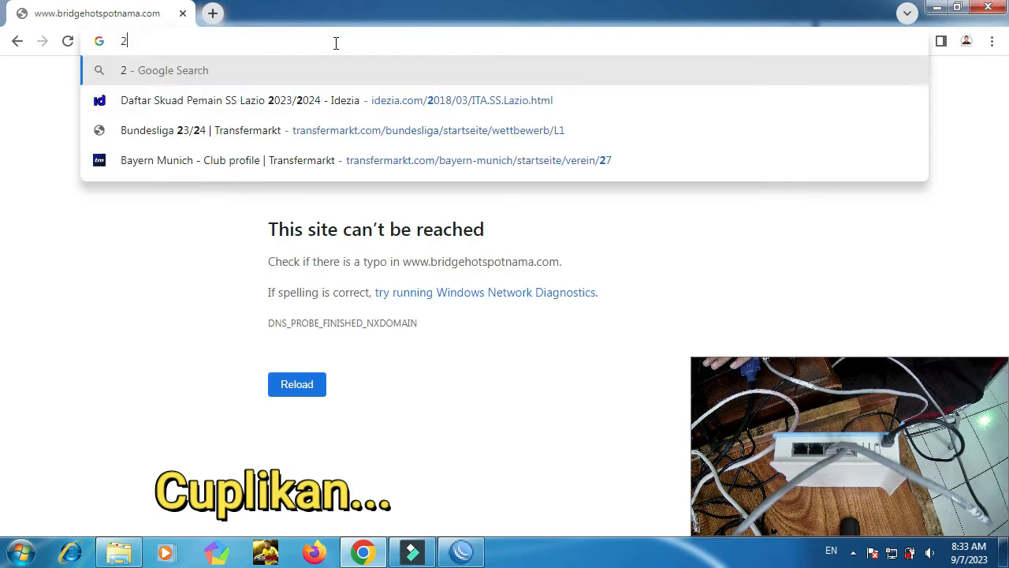
pyautogui.write('02.')
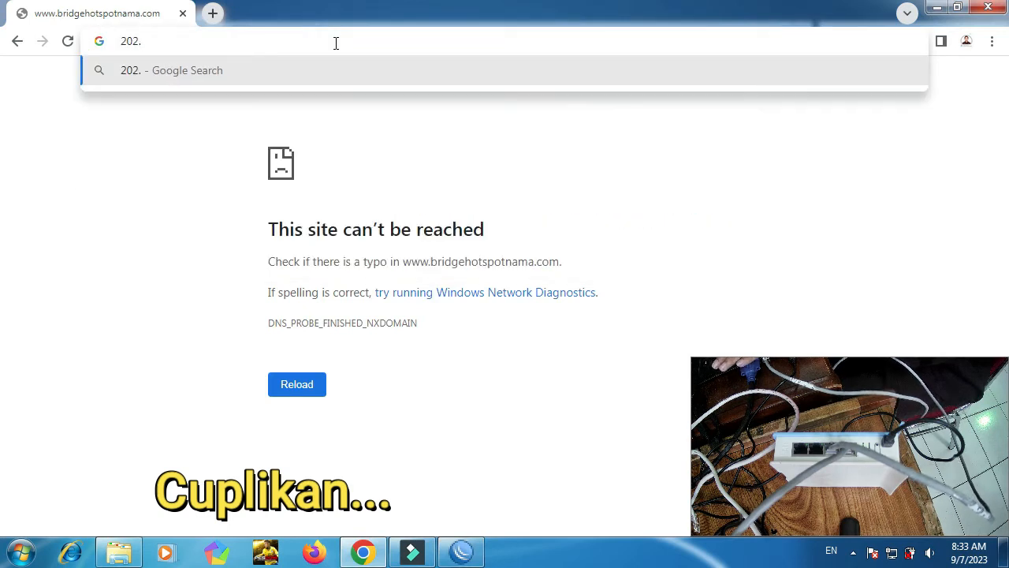
pyautogui.write('198.3')
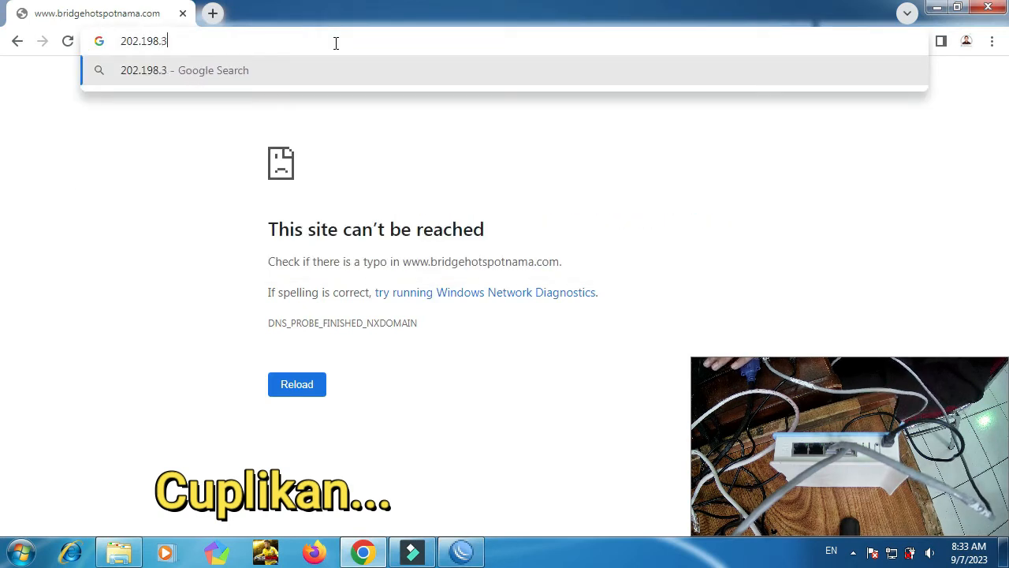
pyautogui.write('7.1')
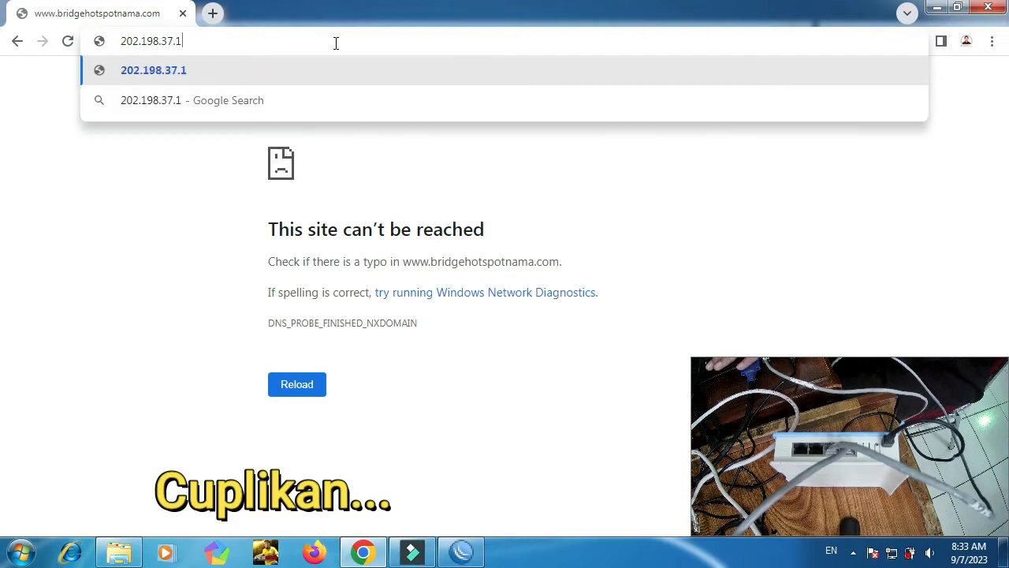
pyautogui.press('Return')
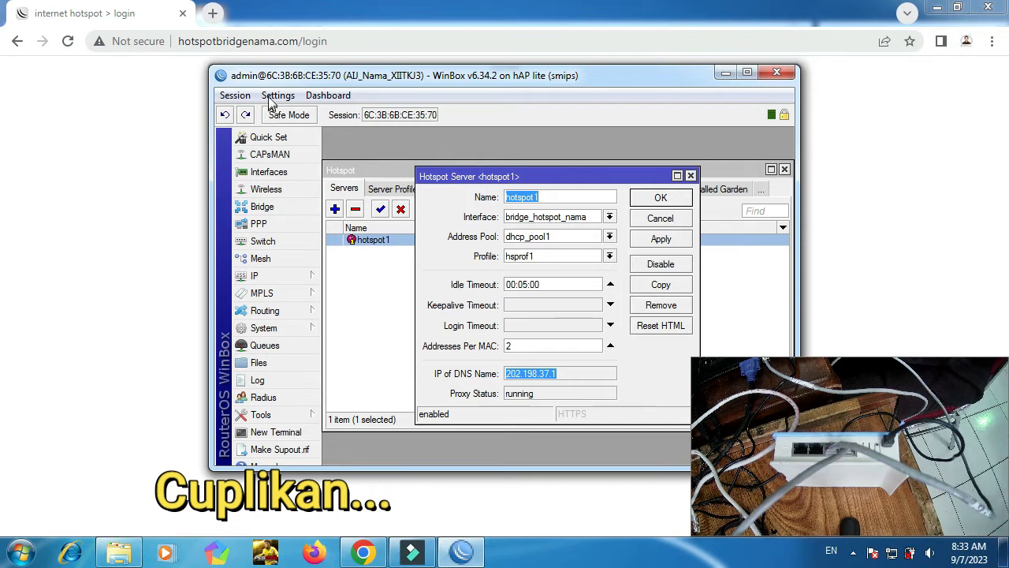
# Log in on the hotspot login page as admin.
pyautogui.click(363, 41)
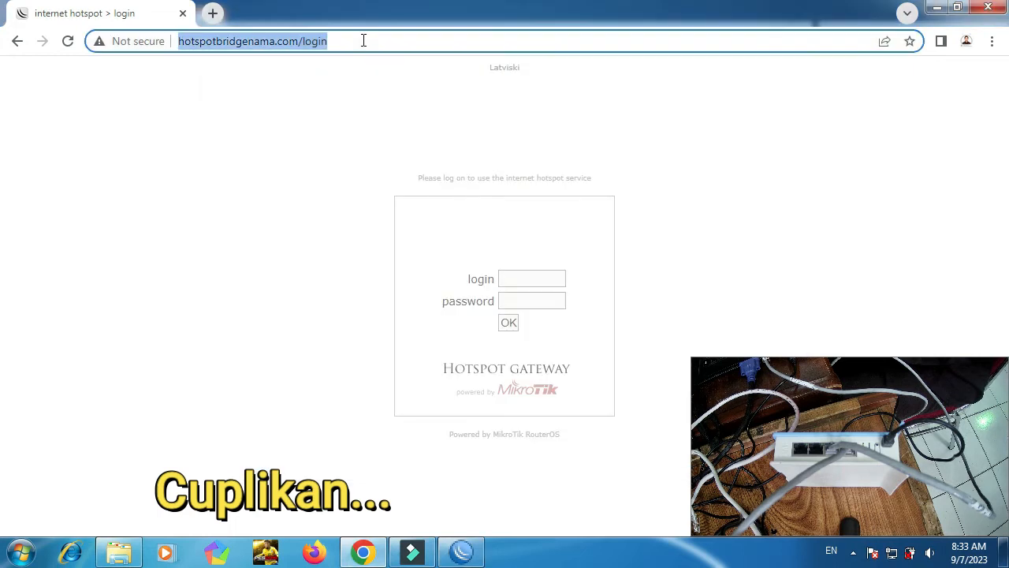
pyautogui.click(530, 277)
pyautogui.write('admin')
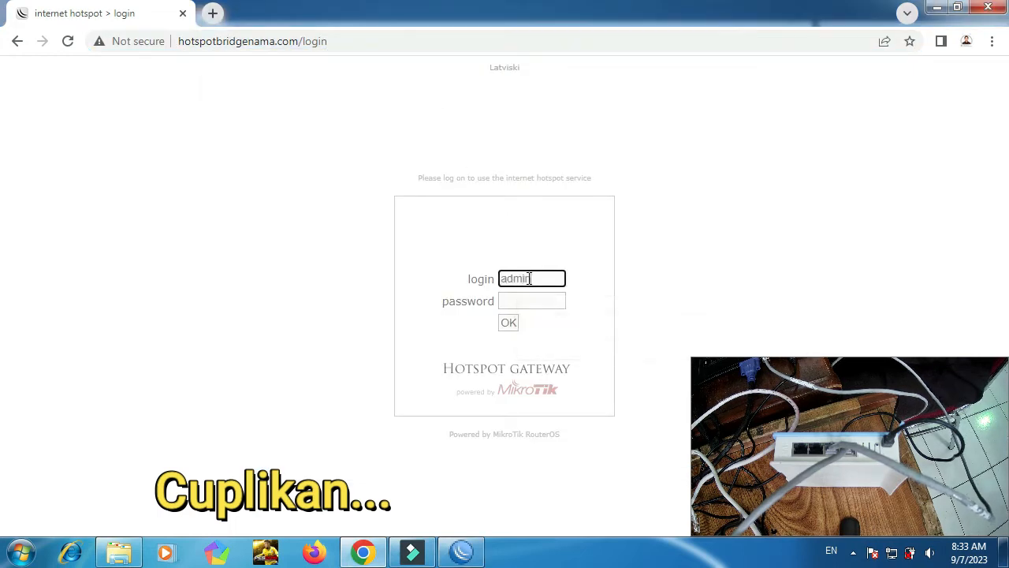
pyautogui.click(509, 324)
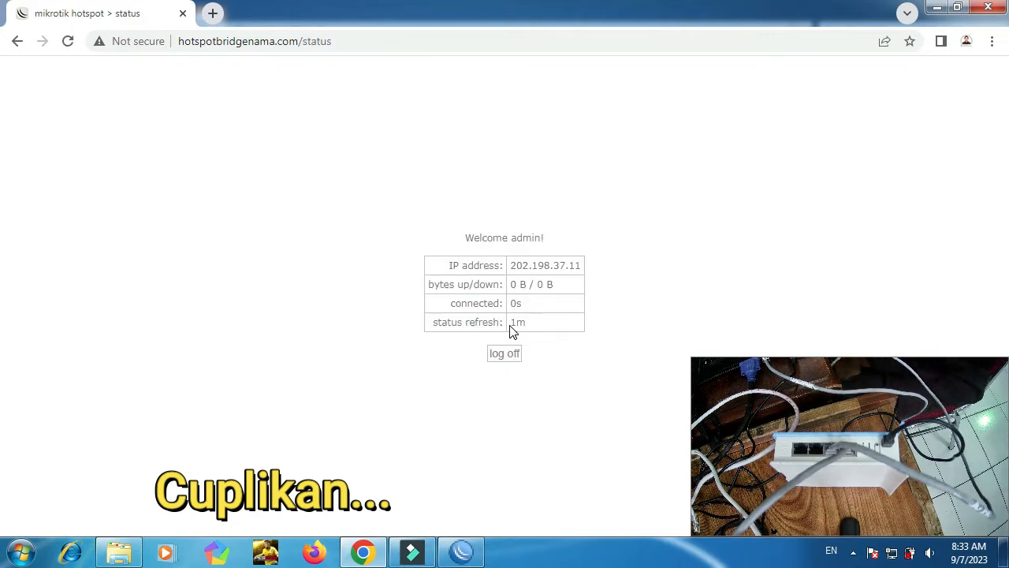
# Search for 'google' in a new browser tab.
pyautogui.hotkey('ctrl', 't')
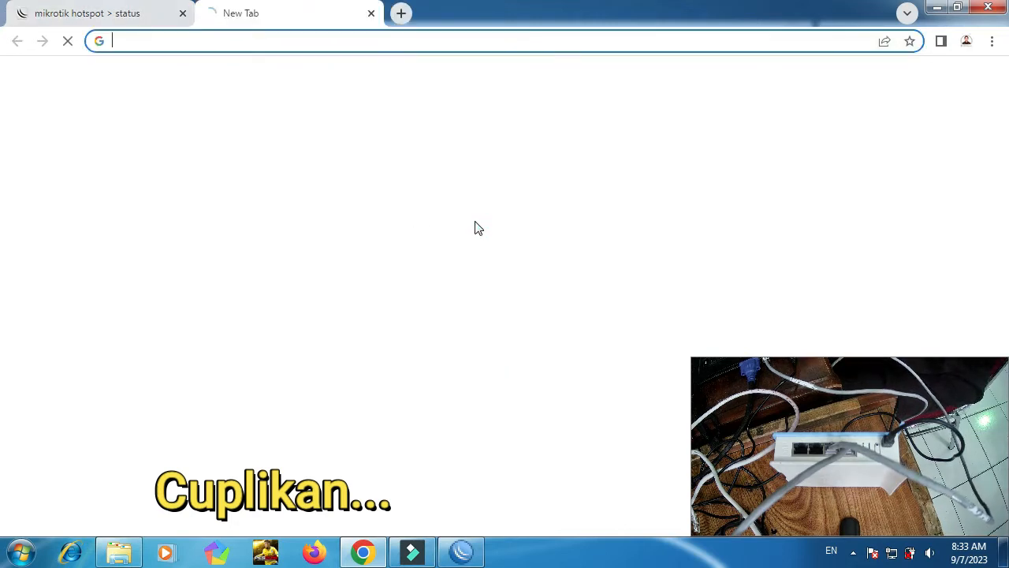
pyautogui.write('google')
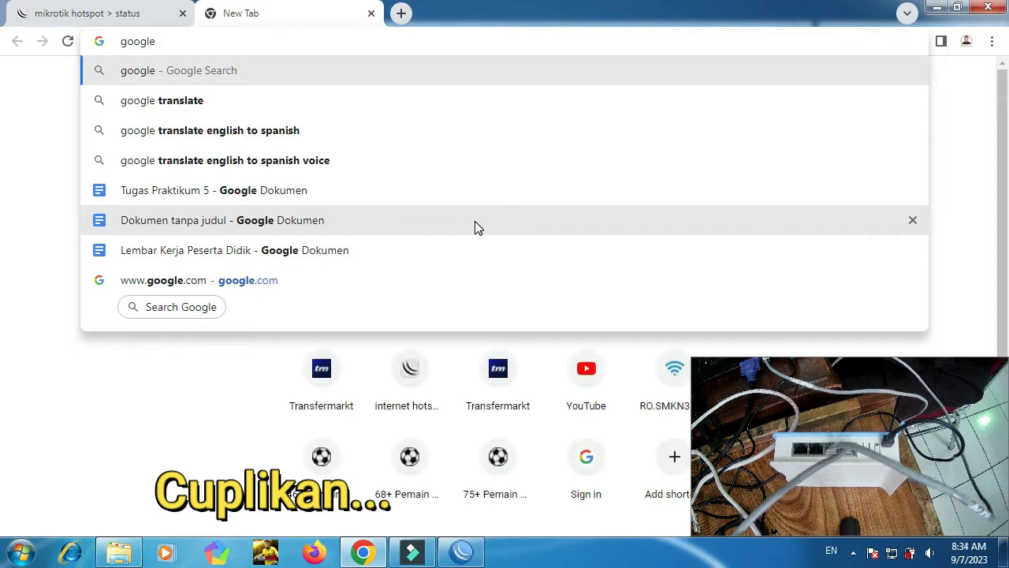
pyautogui.hotkey('ctrl', 'Return')
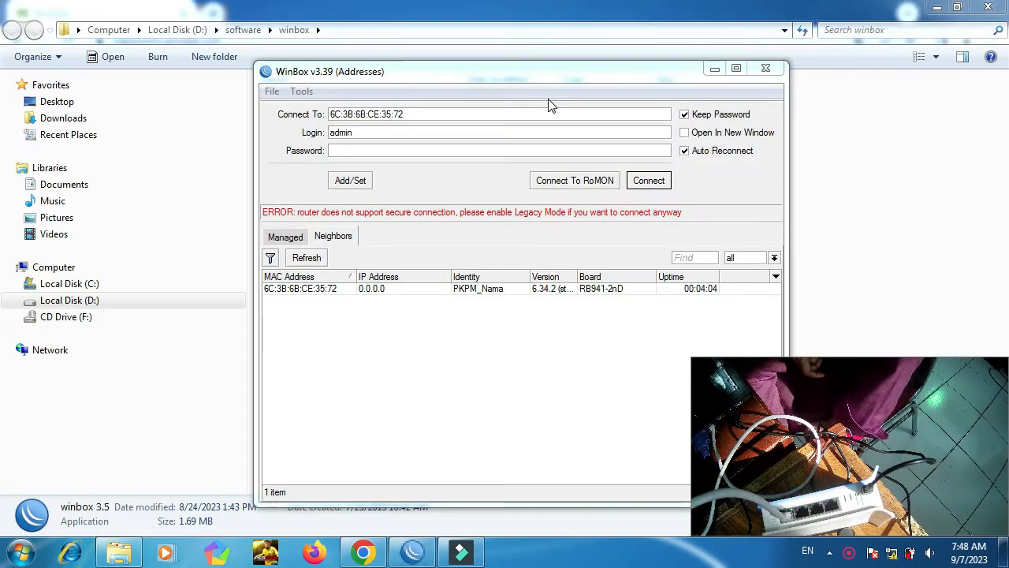
pyautogui.moveTo(534, 81); pyautogui.dragTo(390, 20)
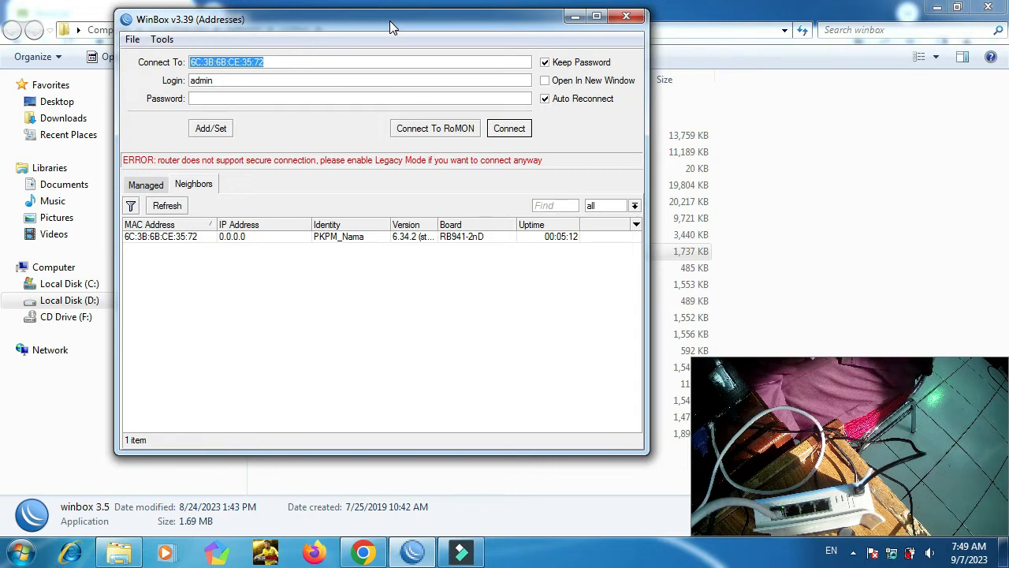
pyautogui.click(628, 17)
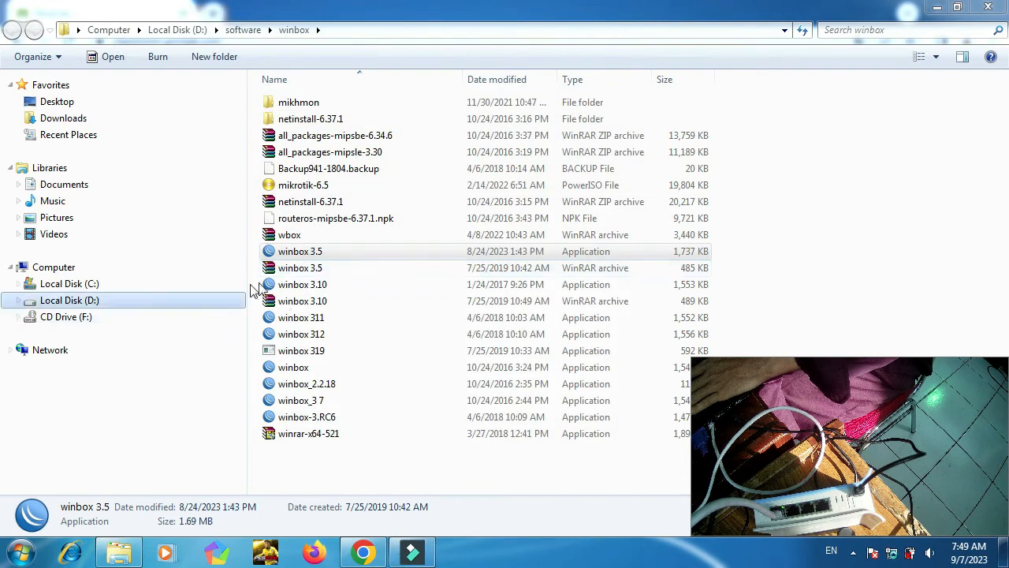
pyautogui.doubleClick(288, 253)
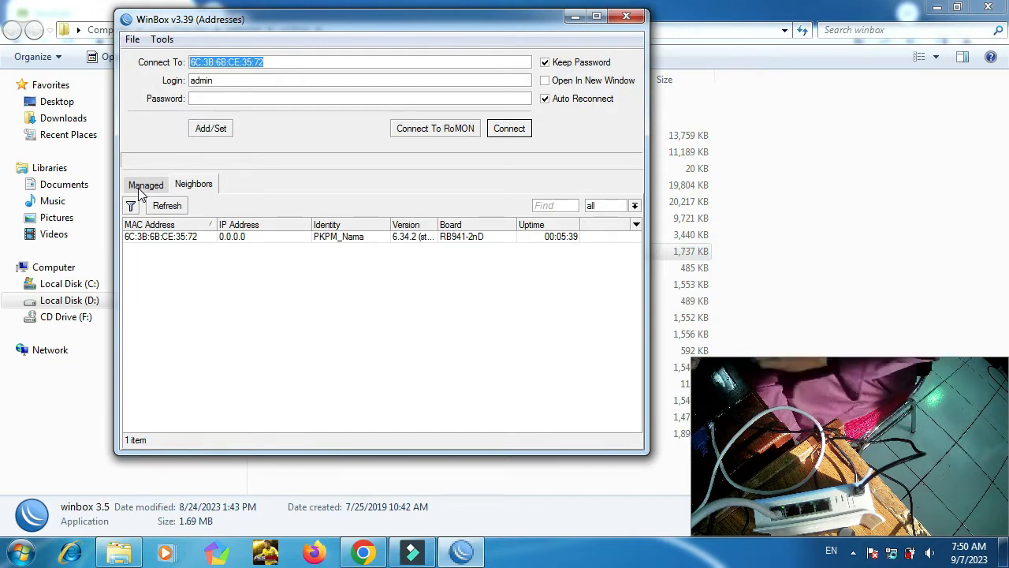
pyautogui.click(168, 241)
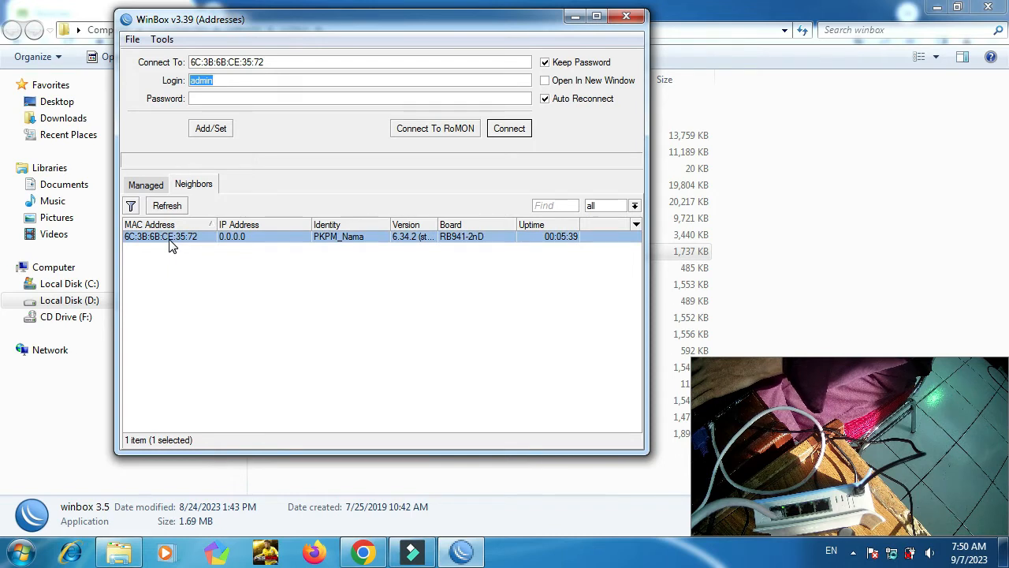
pyautogui.click(512, 131)
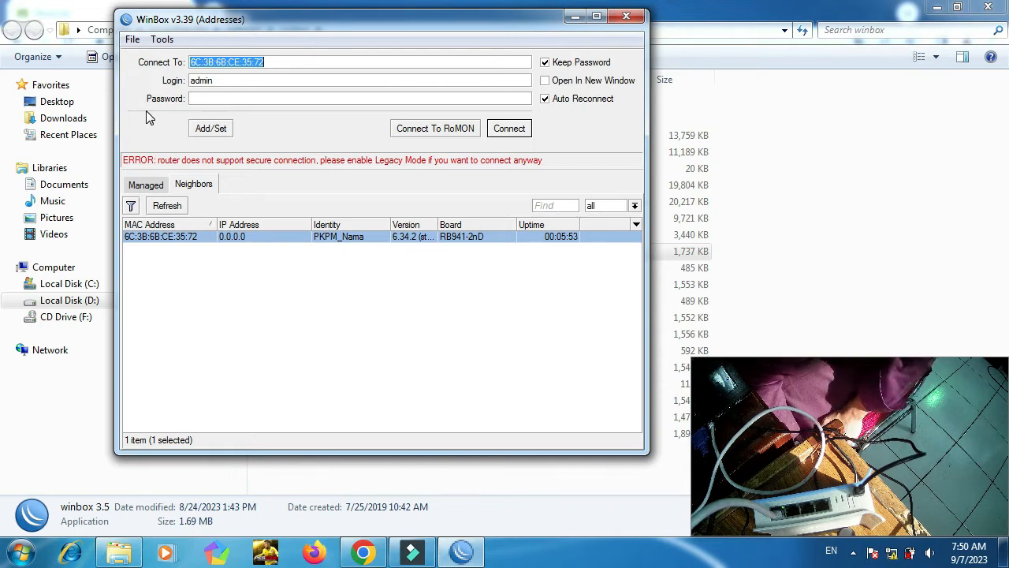
# Enable Legacy Mode, refresh neighbours and connect to the hAP lite router.
pyautogui.click(163, 42)
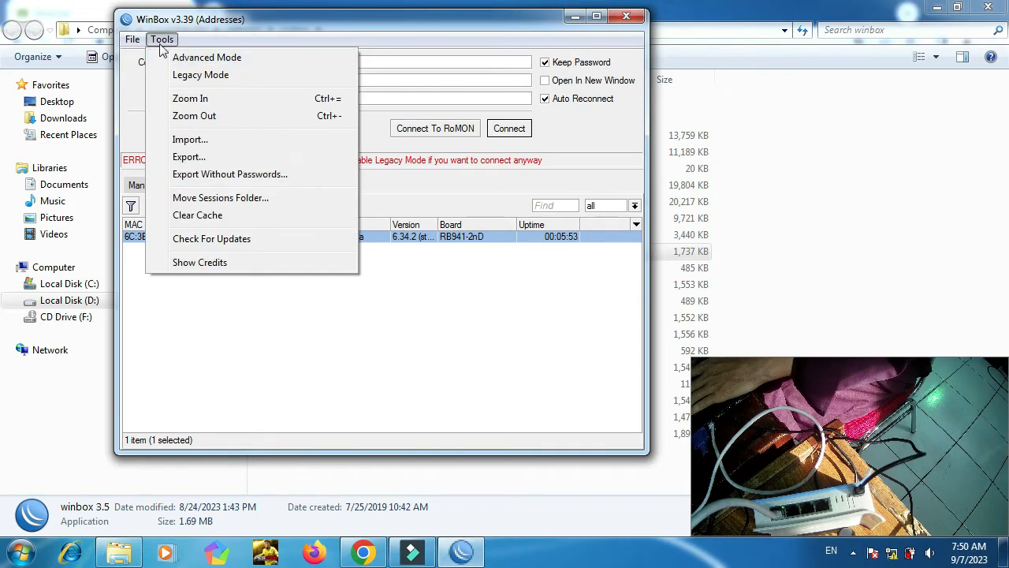
pyautogui.click(200, 75)
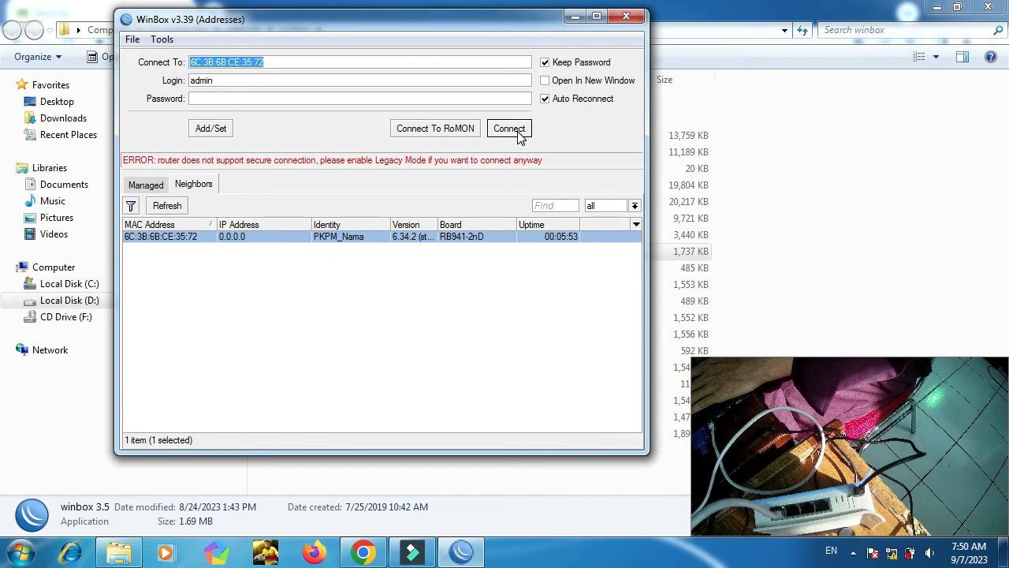
pyautogui.click(164, 209)
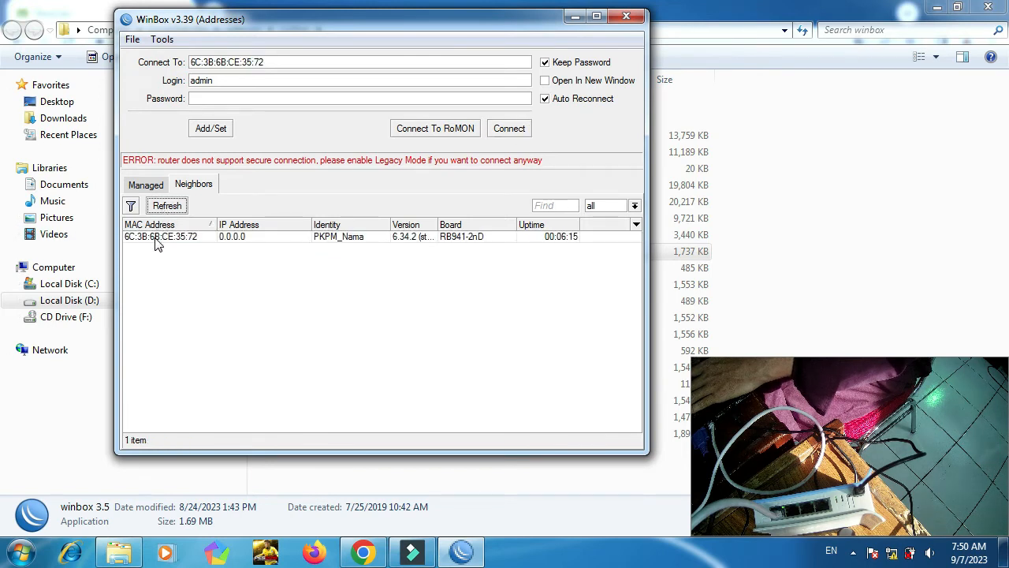
pyautogui.click(155, 238)
pyautogui.click(510, 131)
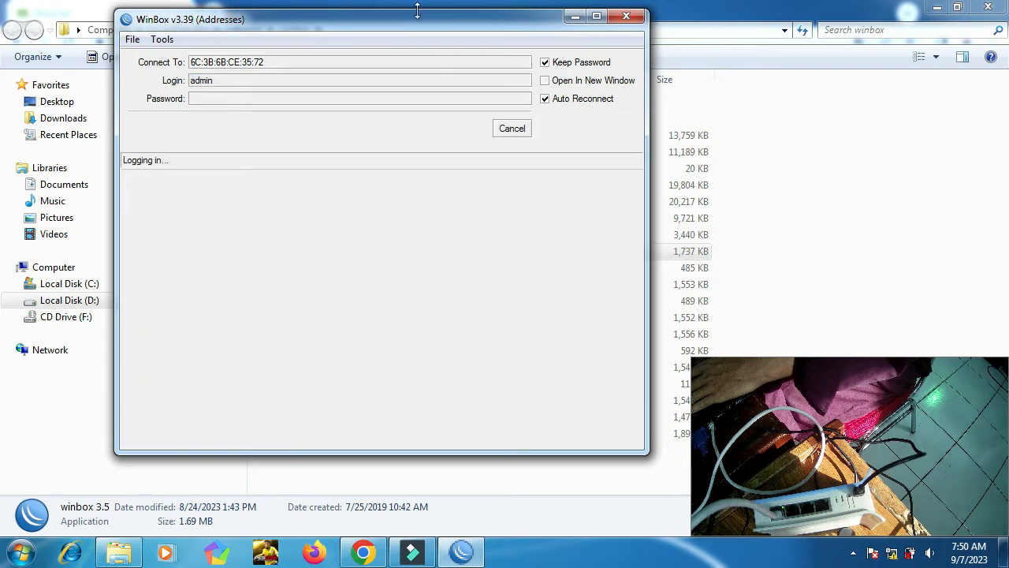
pyautogui.moveTo(418, 27); pyautogui.dragTo(312, 26)
pyautogui.moveTo(542, 164); pyautogui.dragTo(373, 184)
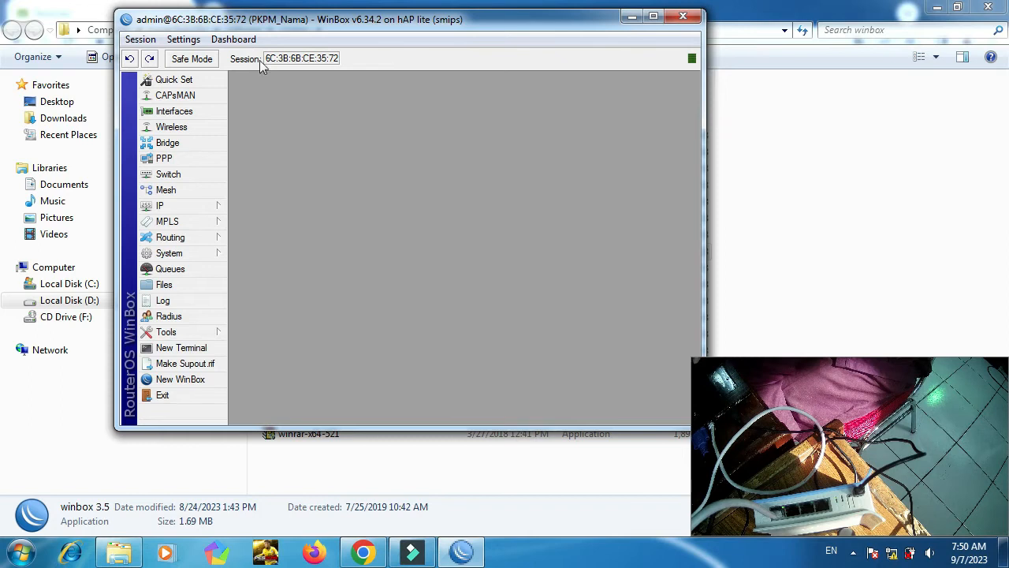
# Reset the configuration with Keep User Configuration, No Default Configuration and Do Not Backup.
pyautogui.click(204, 253)
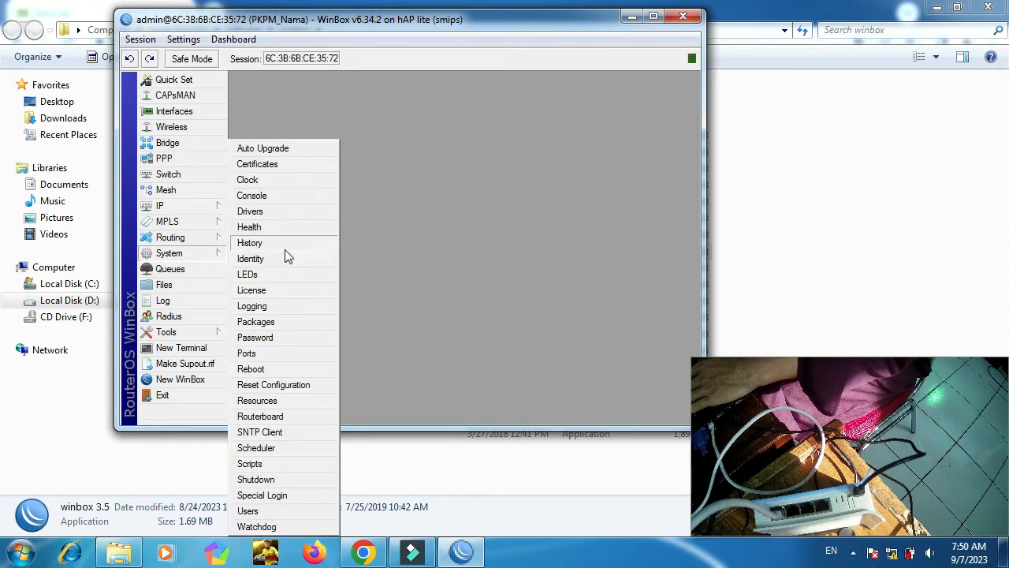
pyautogui.click(272, 385)
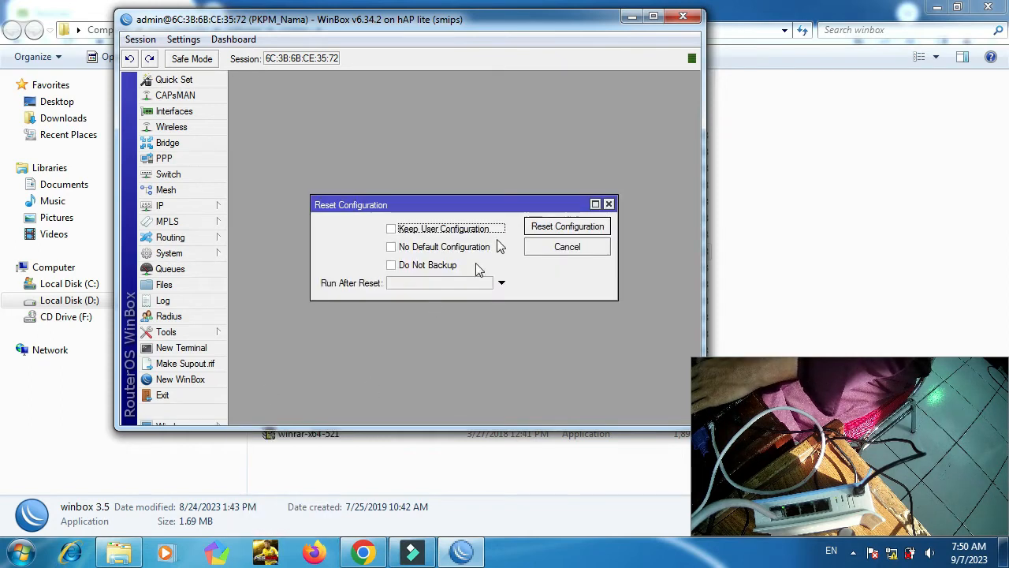
pyautogui.click(405, 230)
pyautogui.click(404, 249)
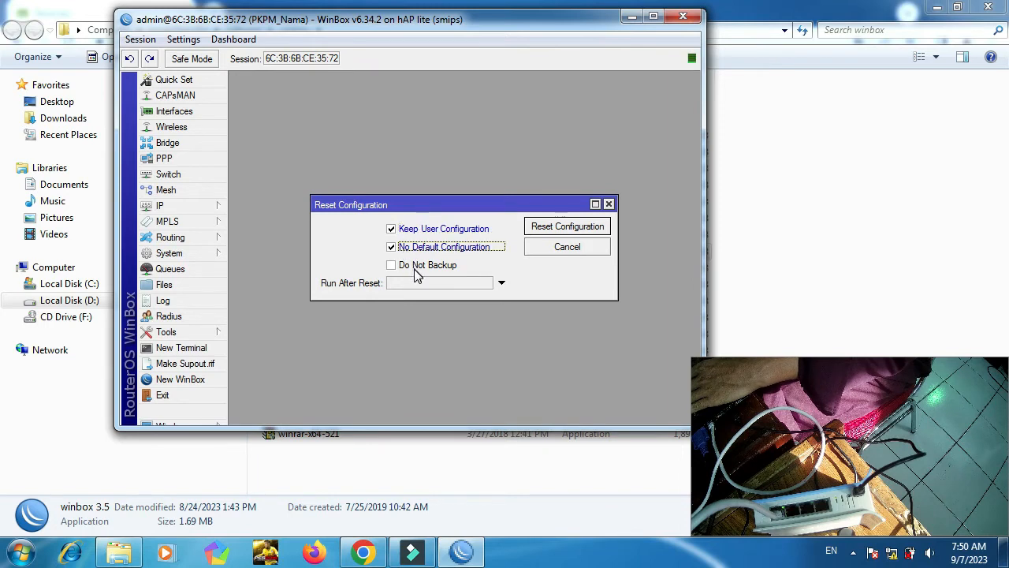
pyautogui.click(403, 267)
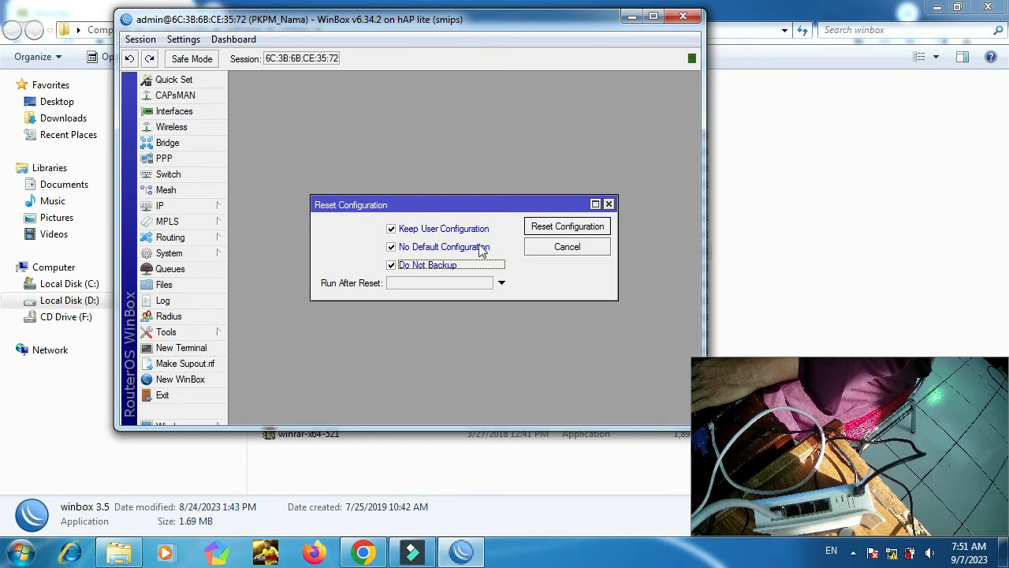
pyautogui.click(581, 227)
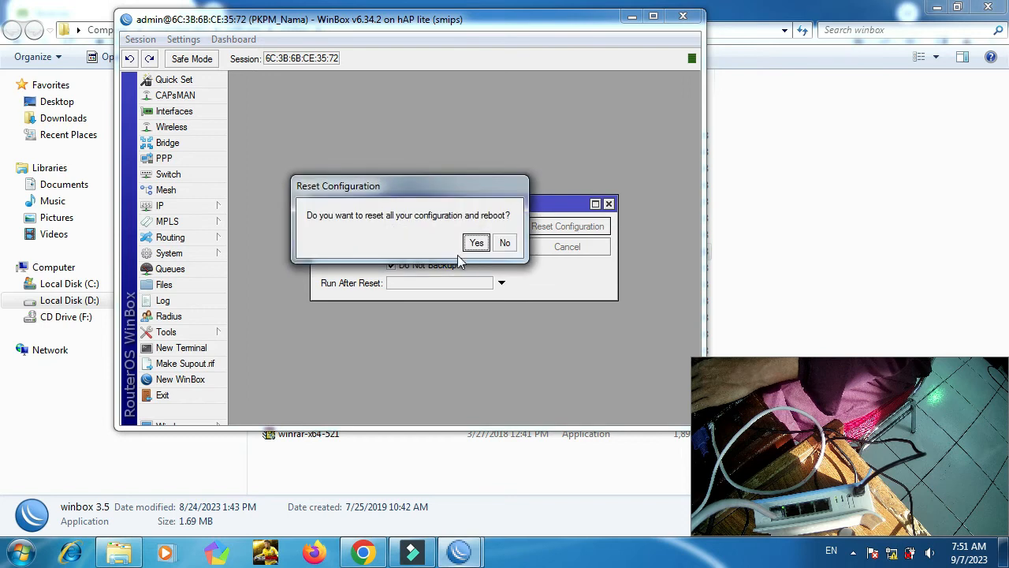
pyautogui.click(477, 243)
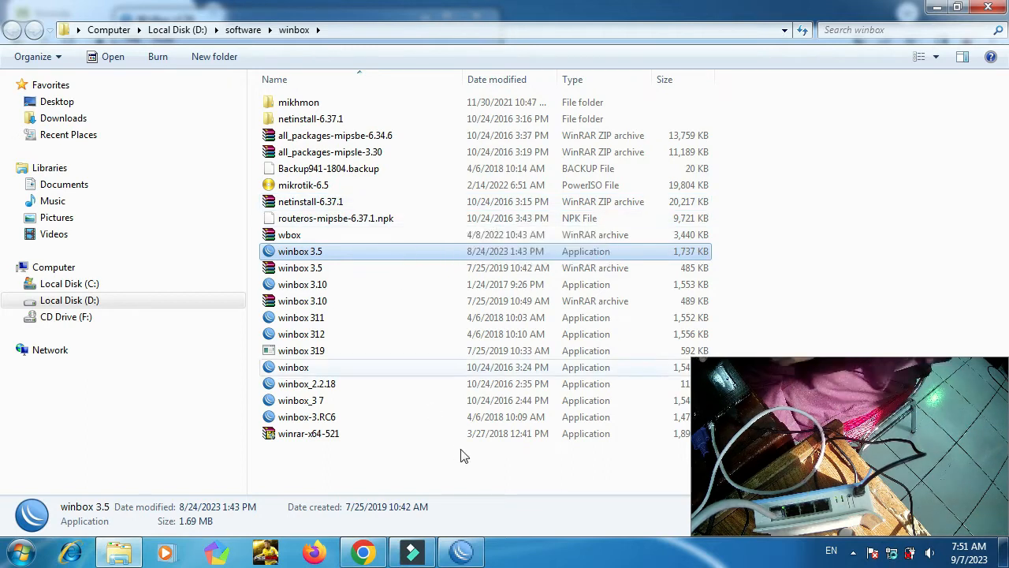
# Cancel the reconnect, close WinBox, relaunch it and refresh the neighbour list.
pyautogui.click(474, 554)
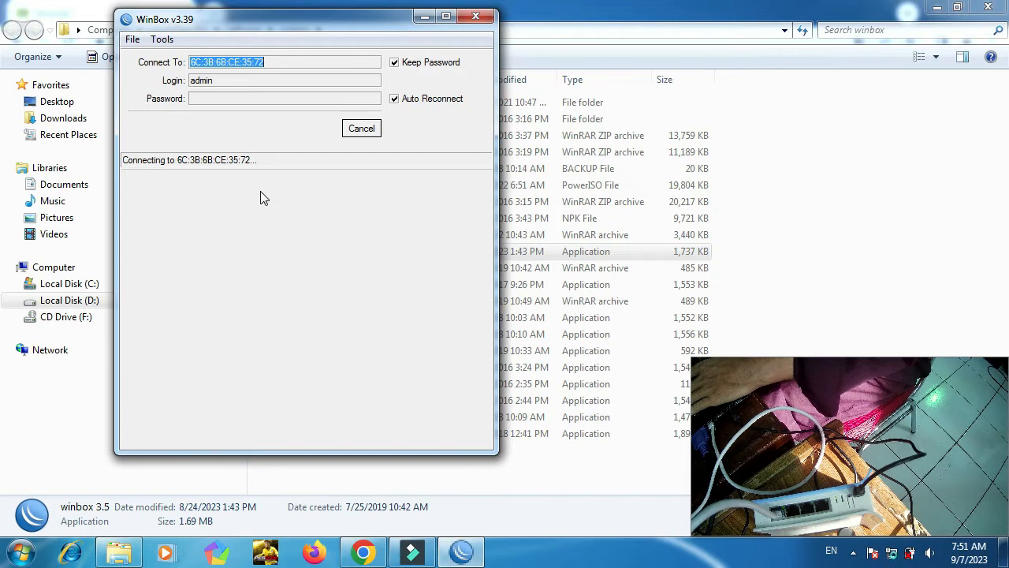
pyautogui.click(362, 130)
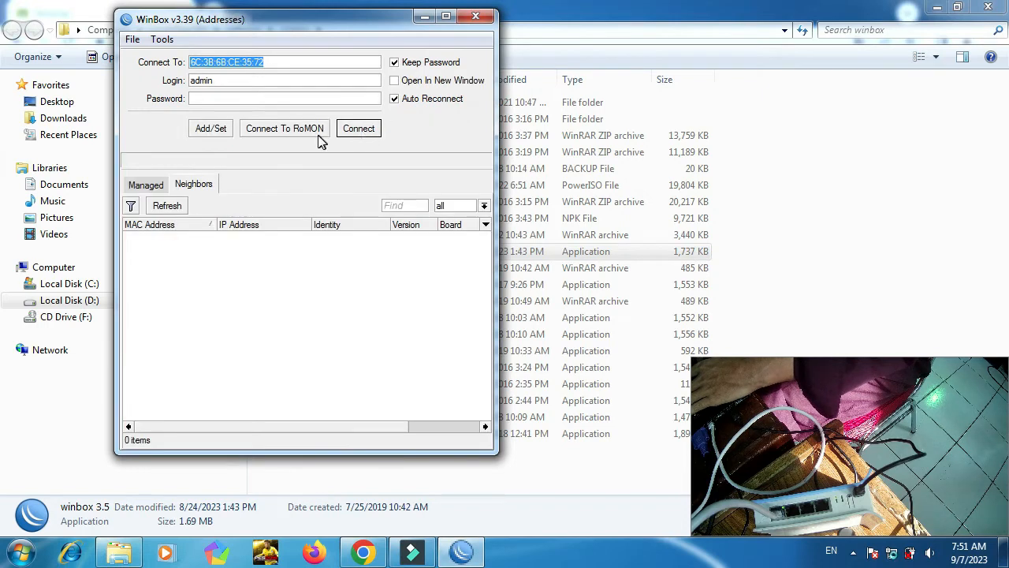
pyautogui.click(476, 17)
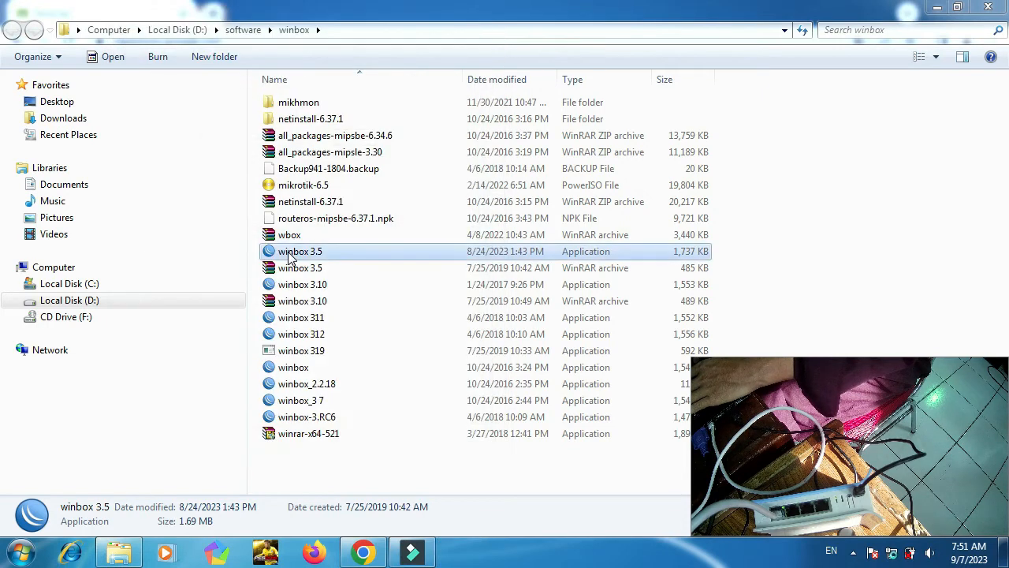
pyautogui.doubleClick(288, 258)
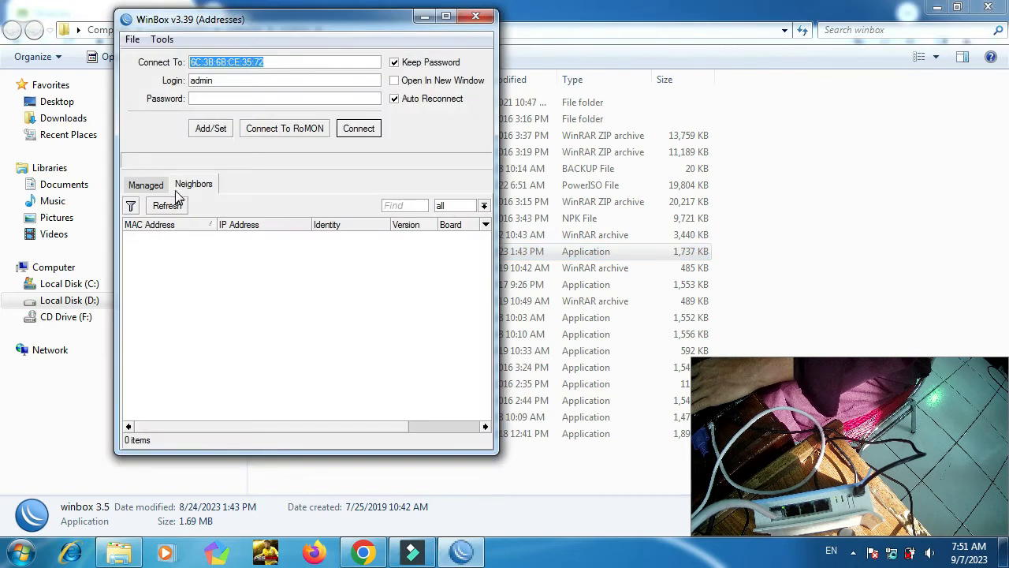
pyautogui.click(198, 186)
pyautogui.click(180, 207)
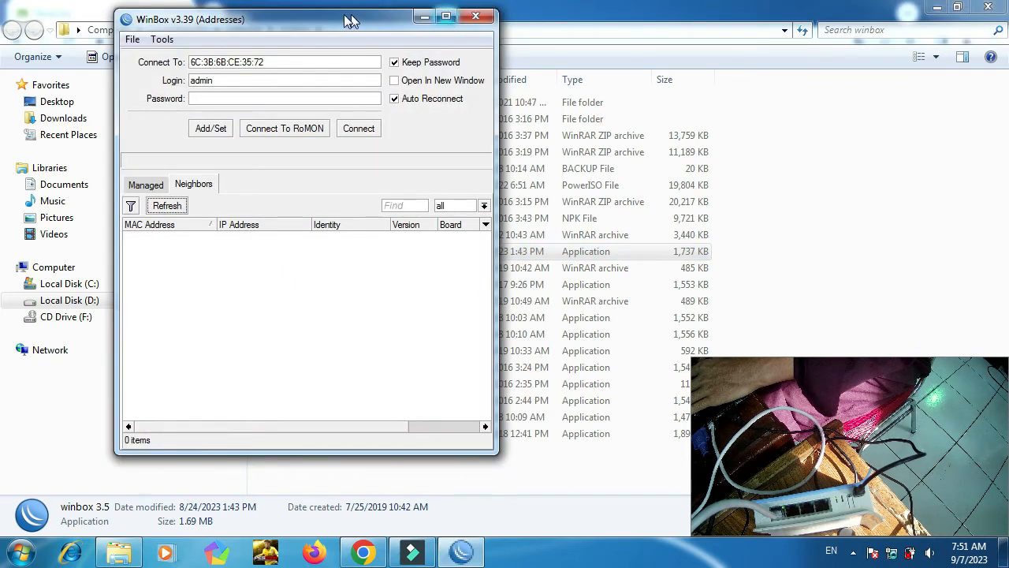
pyautogui.moveTo(351, 22); pyautogui.dragTo(244, 15)
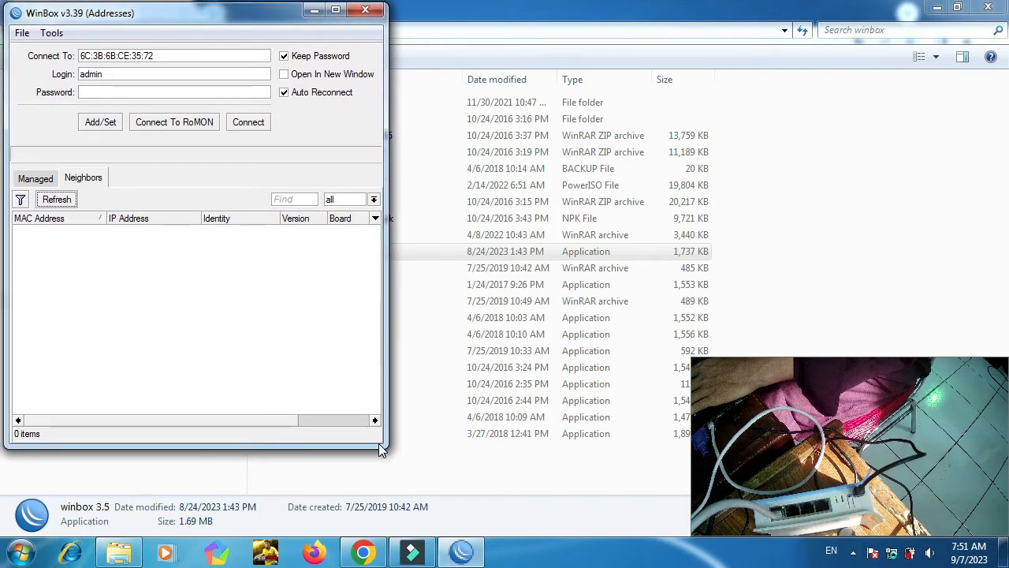
pyautogui.moveTo(378, 443); pyautogui.dragTo(384, 527)
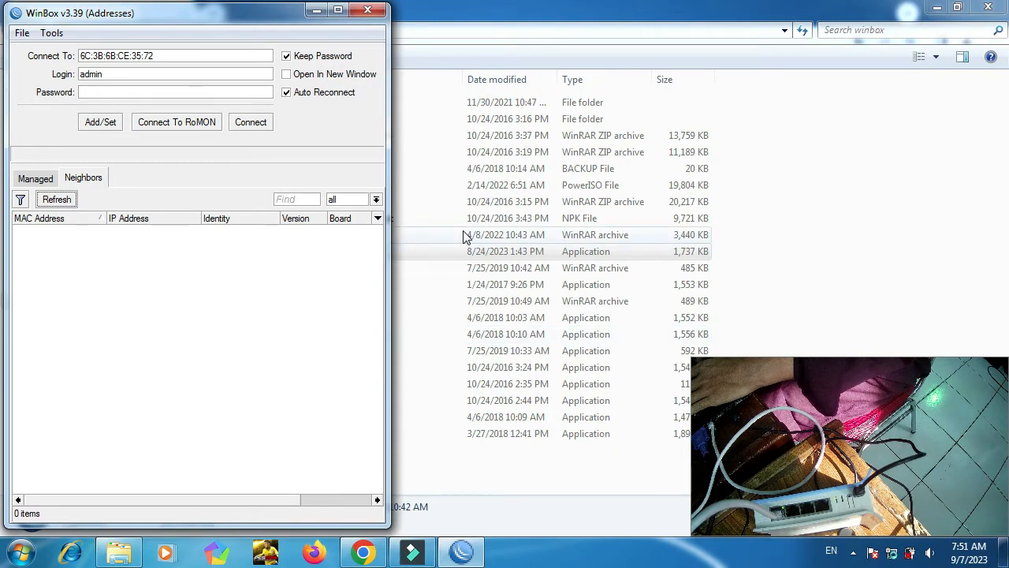
# Launch winbox_3 7 from Explorer and allow it through the firewall.
pyautogui.click(440, 9)
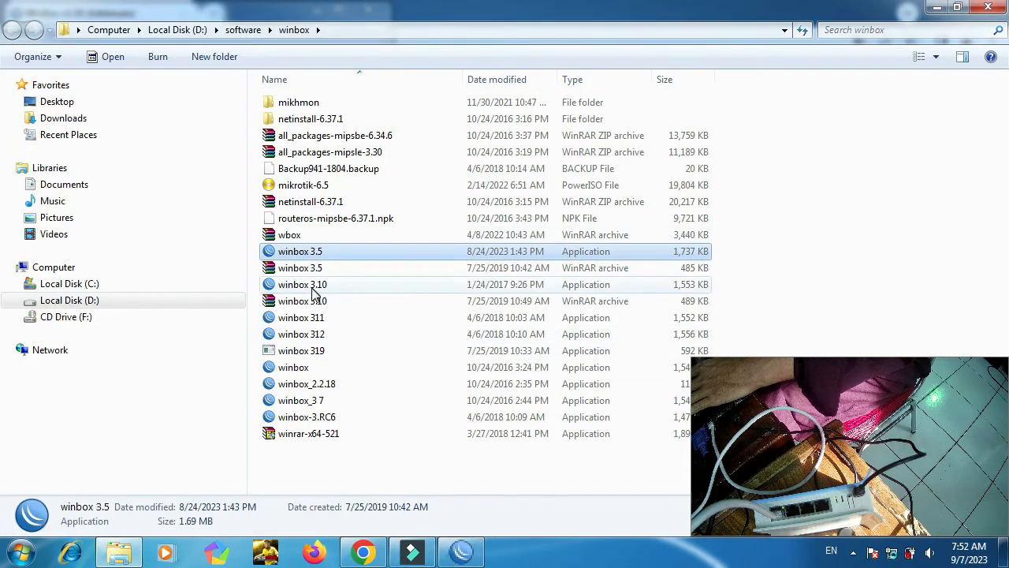
pyautogui.doubleClick(313, 402)
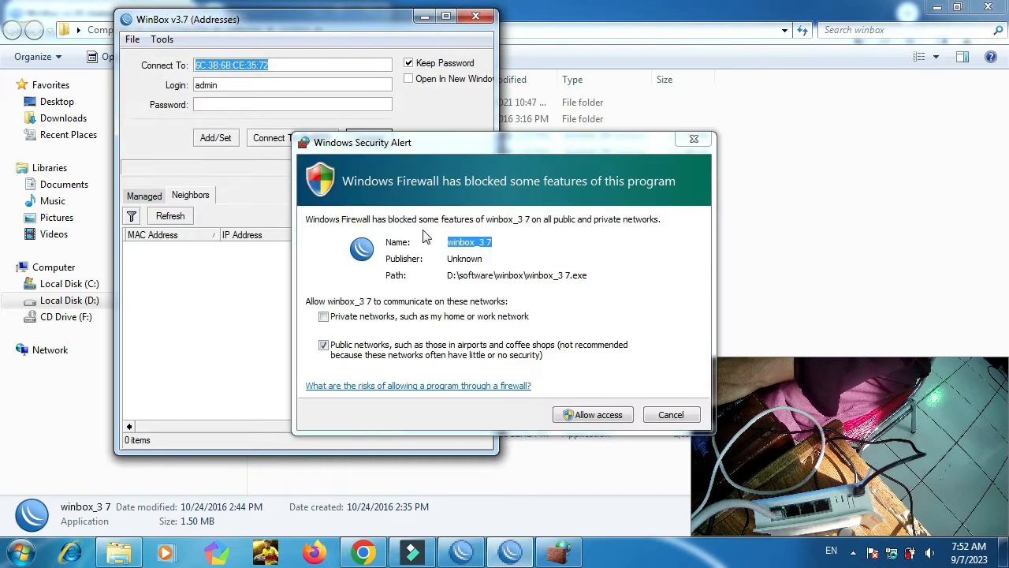
pyautogui.click(602, 415)
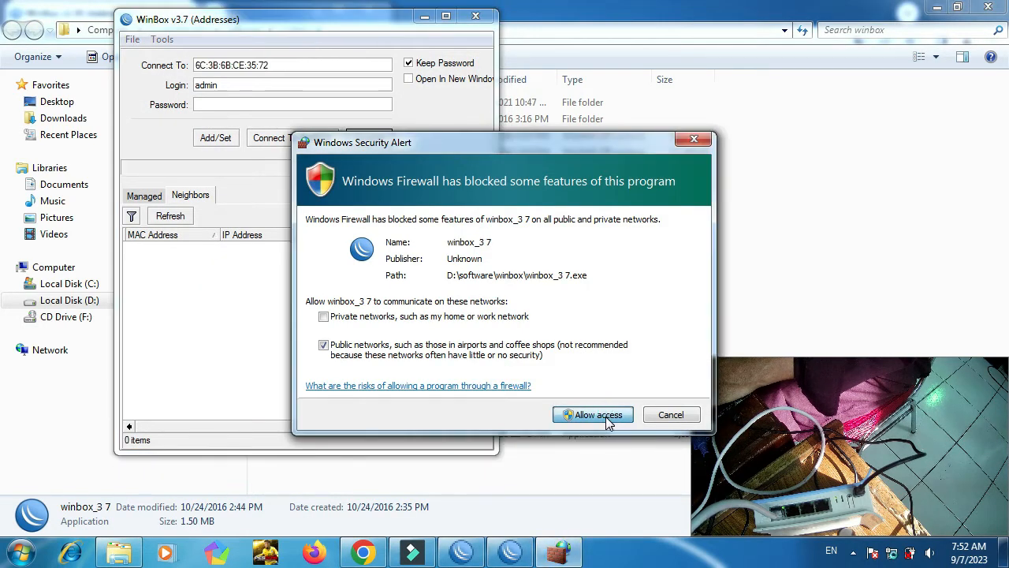
# Connect to router 6C:3B:6B:CE:35:72 from Neighbors and maximize its session window.
pyautogui.click(604, 416)
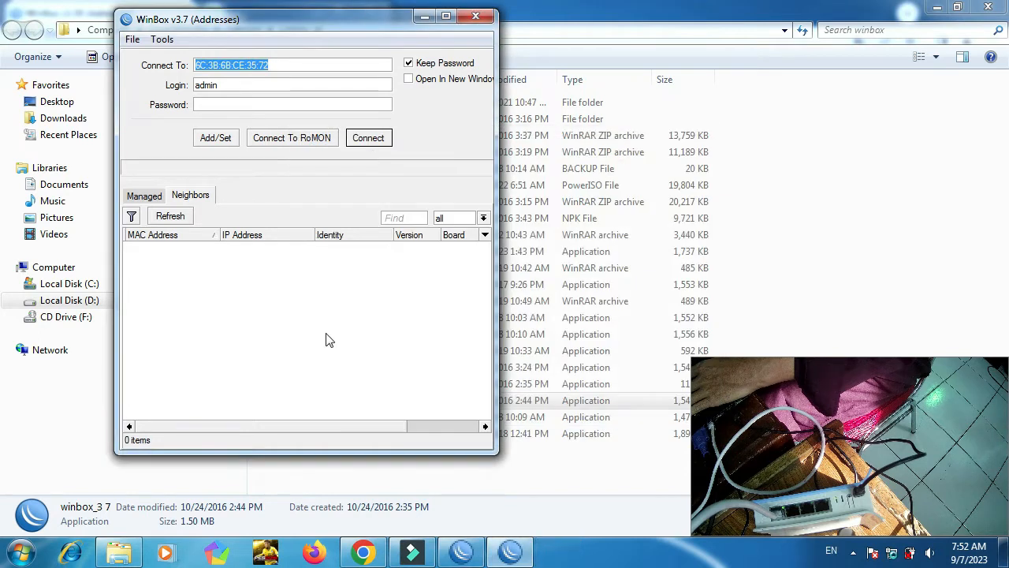
pyautogui.click(150, 197)
pyautogui.click(193, 195)
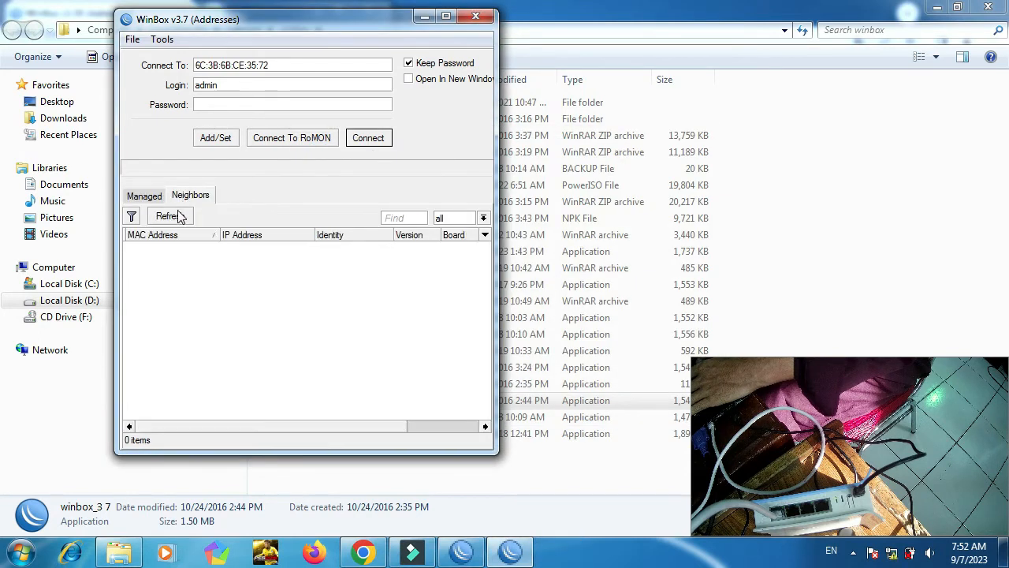
pyautogui.click(174, 217)
pyautogui.moveTo(292, 17); pyautogui.dragTo(343, 35)
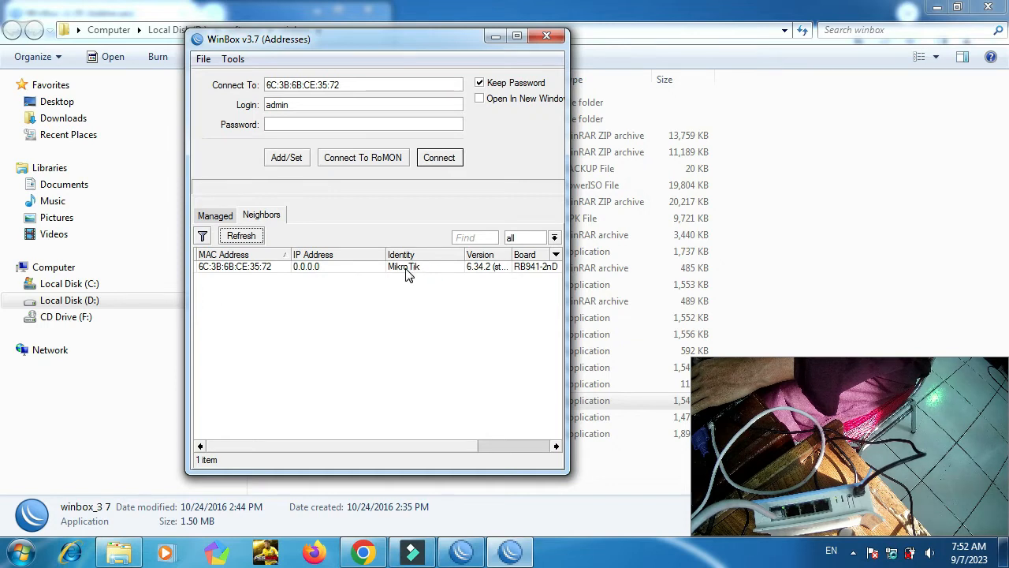
pyautogui.click(258, 268)
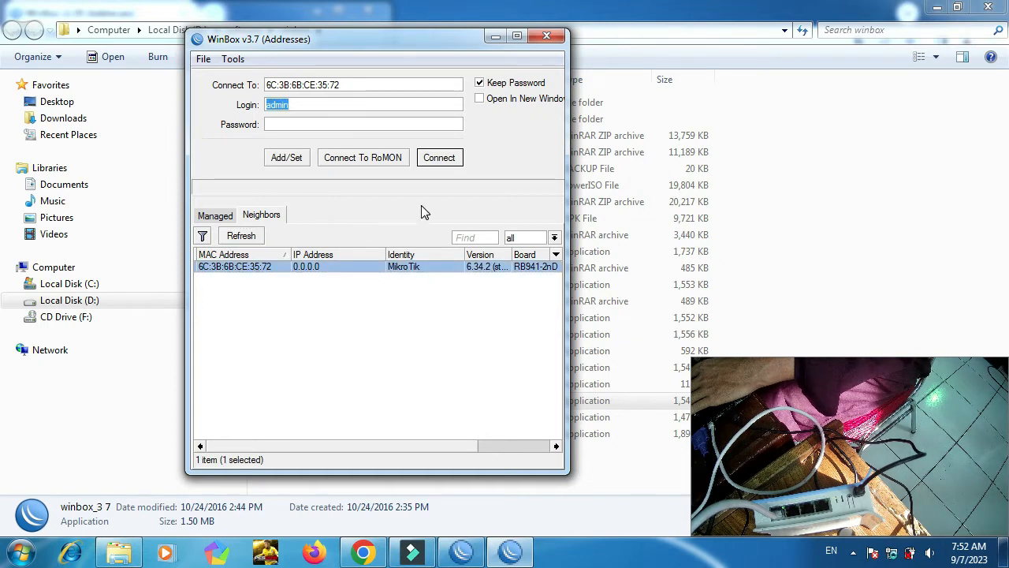
pyautogui.click(439, 159)
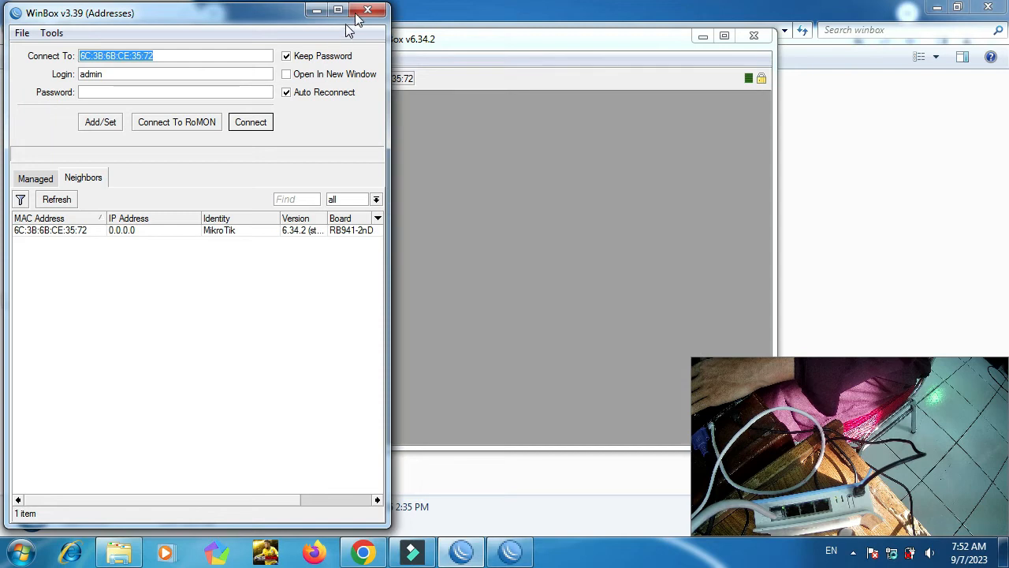
pyautogui.click(370, 12)
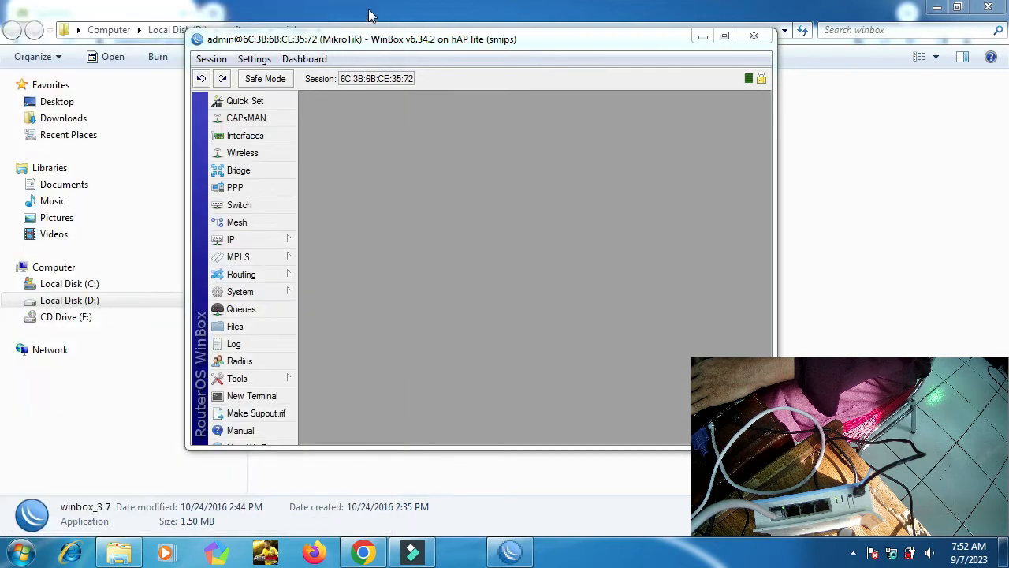
pyautogui.doubleClick(484, 43)
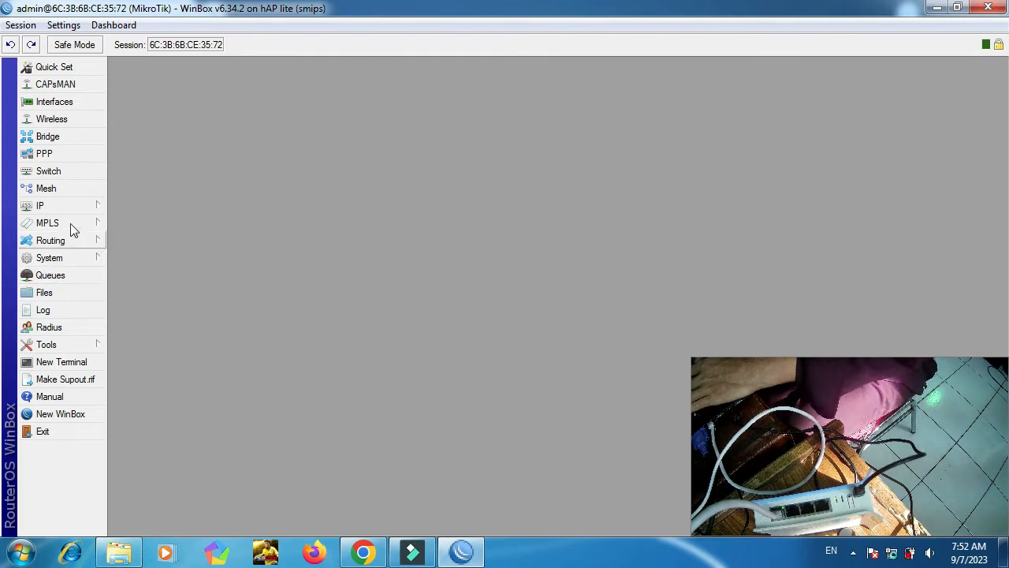
pyautogui.click(359, 552)
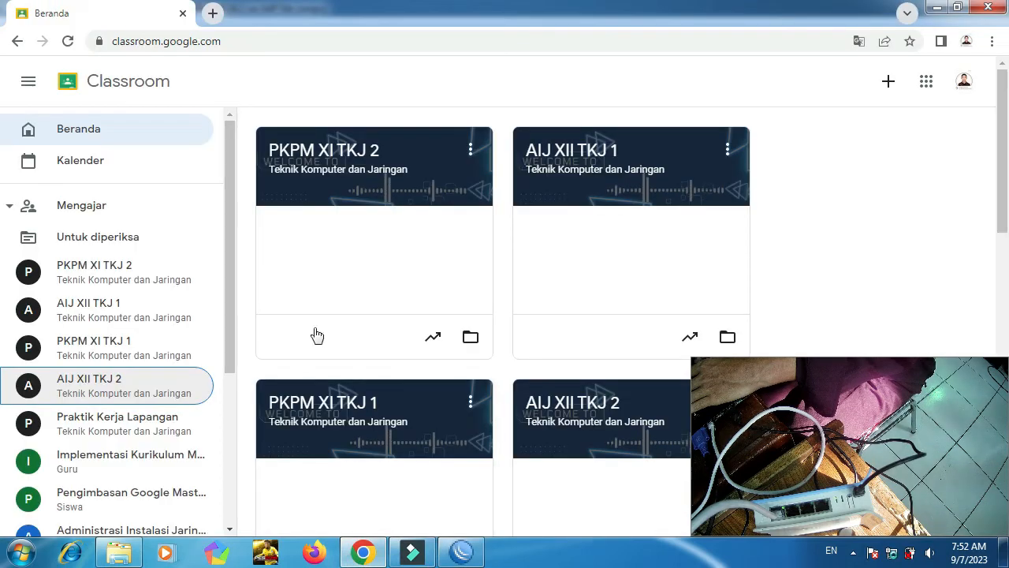
pyautogui.click(93, 384)
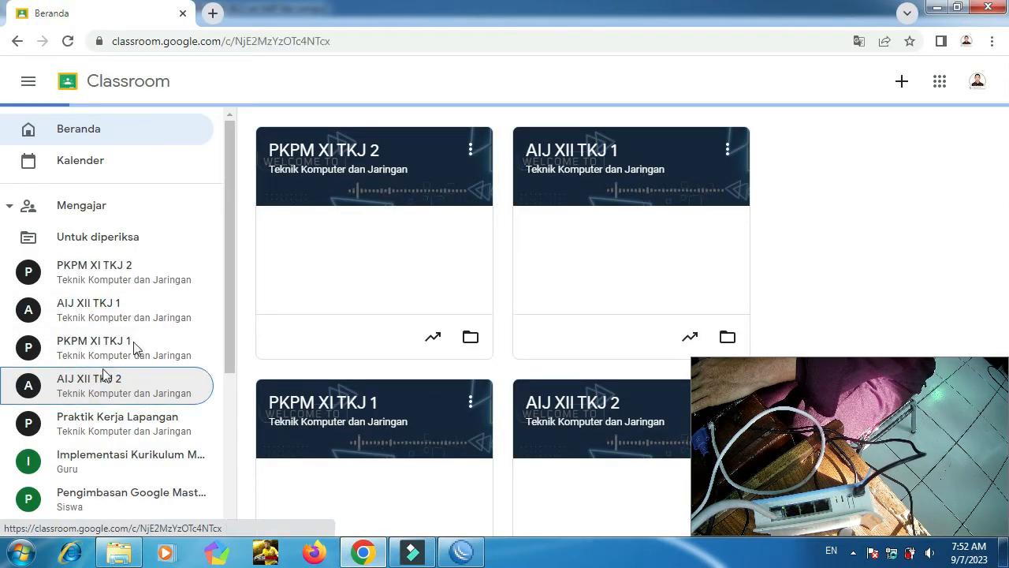
pyautogui.click(461, 552)
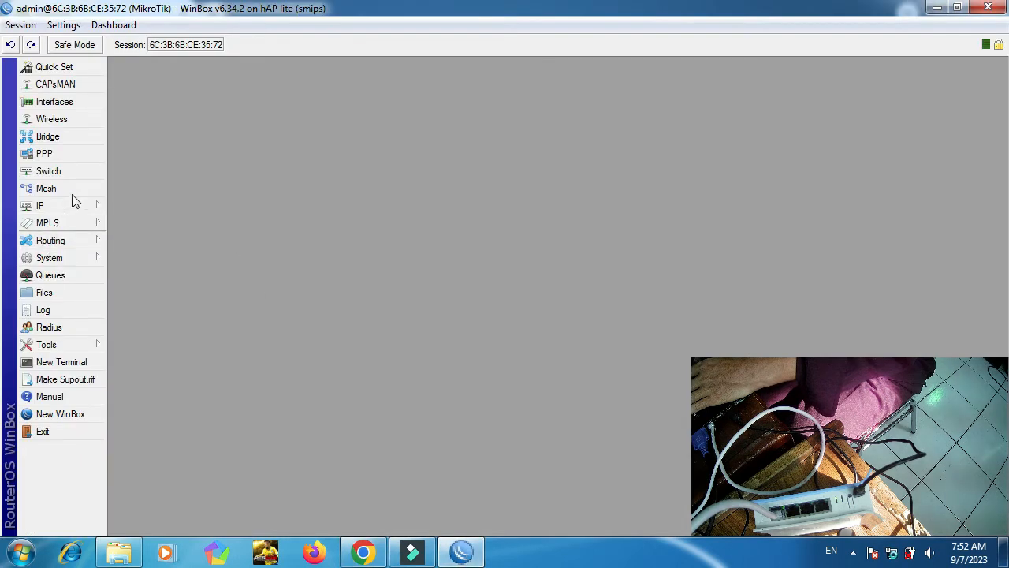
# Set the router identity to 'AIJ_Nama_XIITKJ 3' and apply it.
pyautogui.click(74, 257)
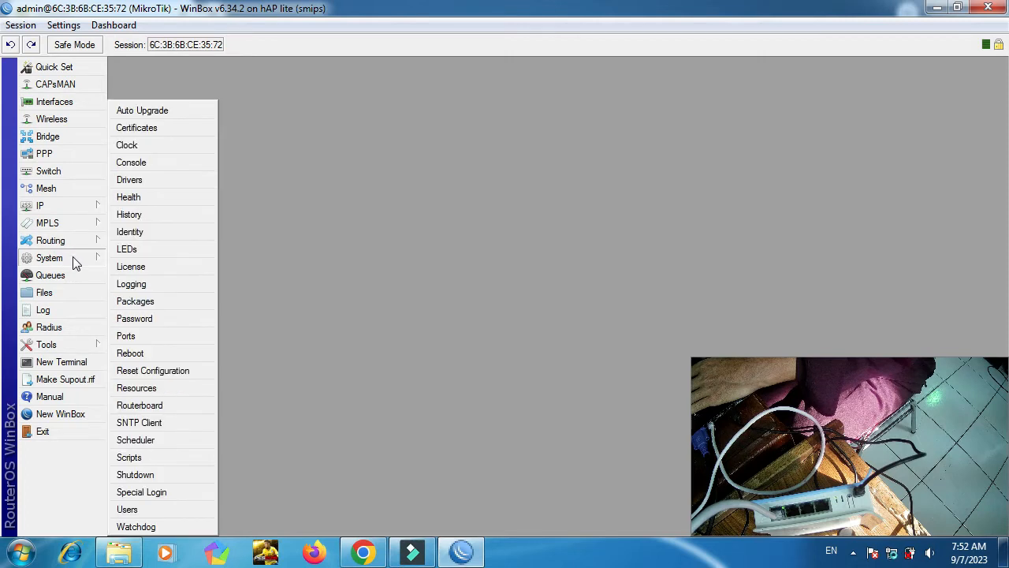
pyautogui.click(133, 232)
pyautogui.write('AIJ')
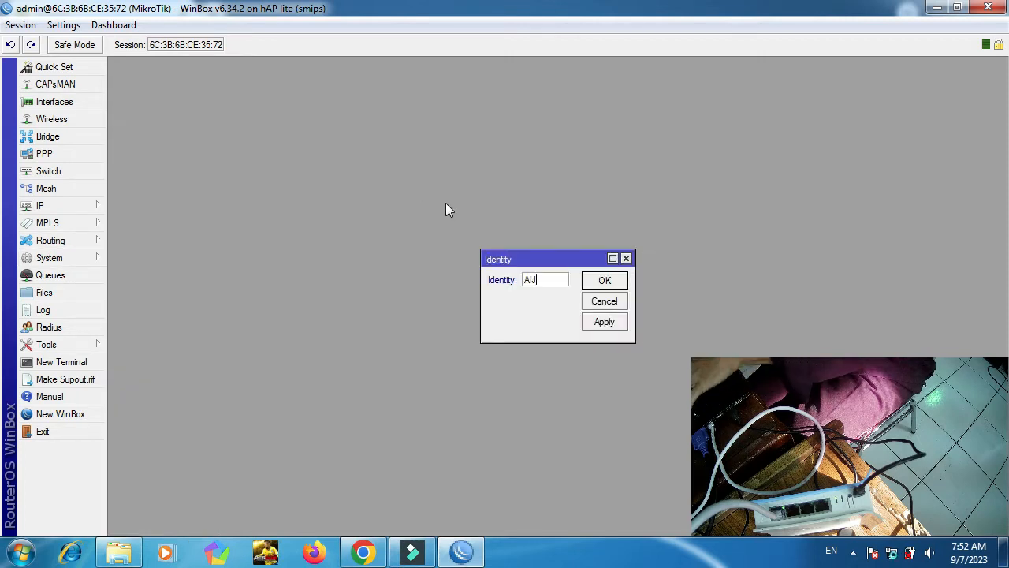
pyautogui.write('_Na')
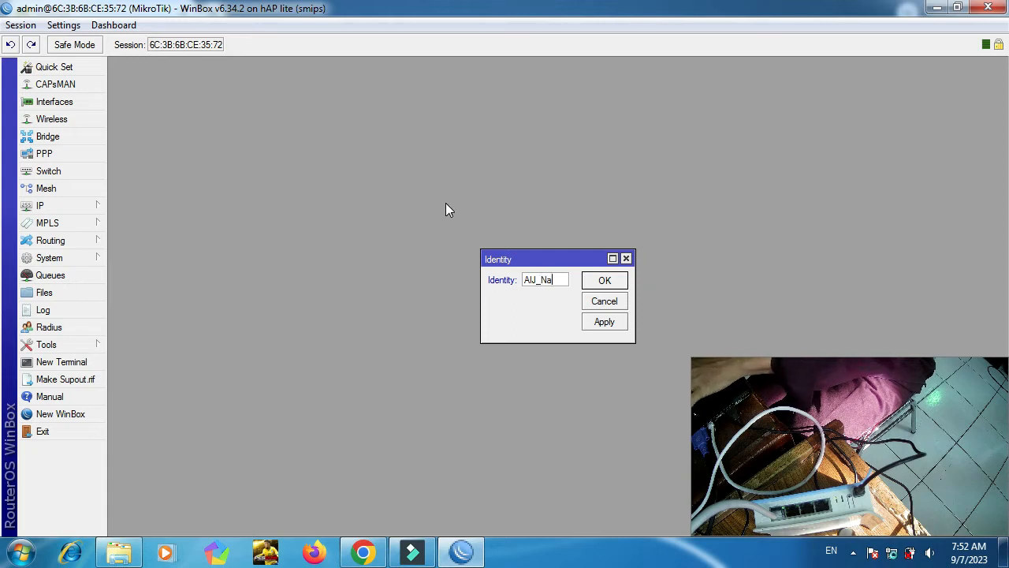
pyautogui.write('ma_XII')
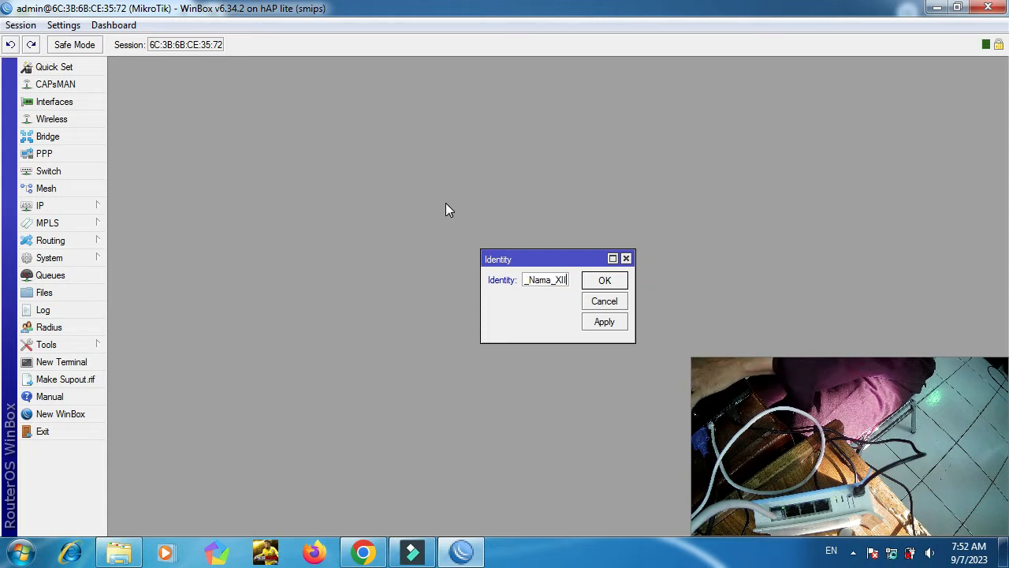
pyautogui.write('TKJ ')
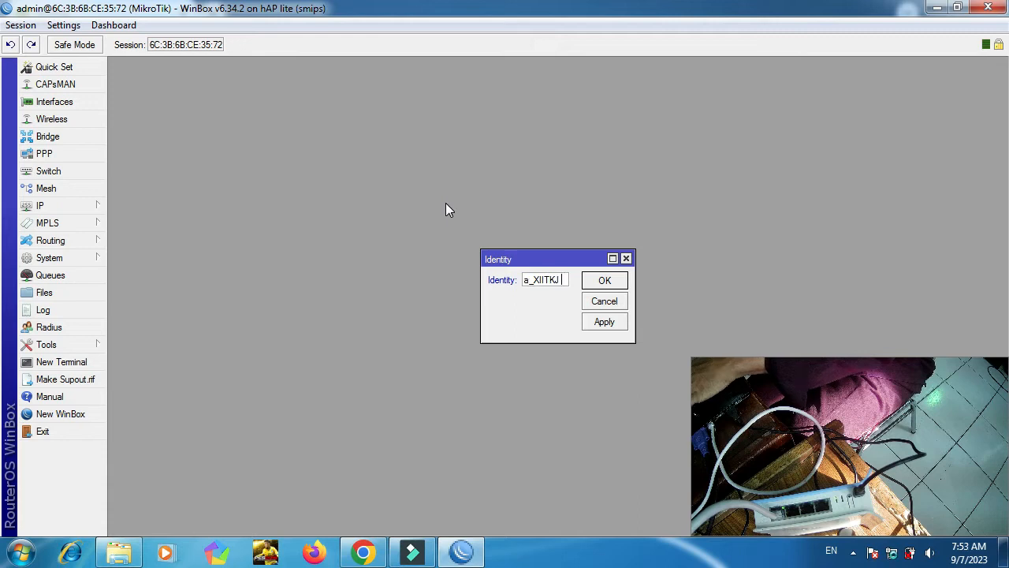
pyautogui.write('3')
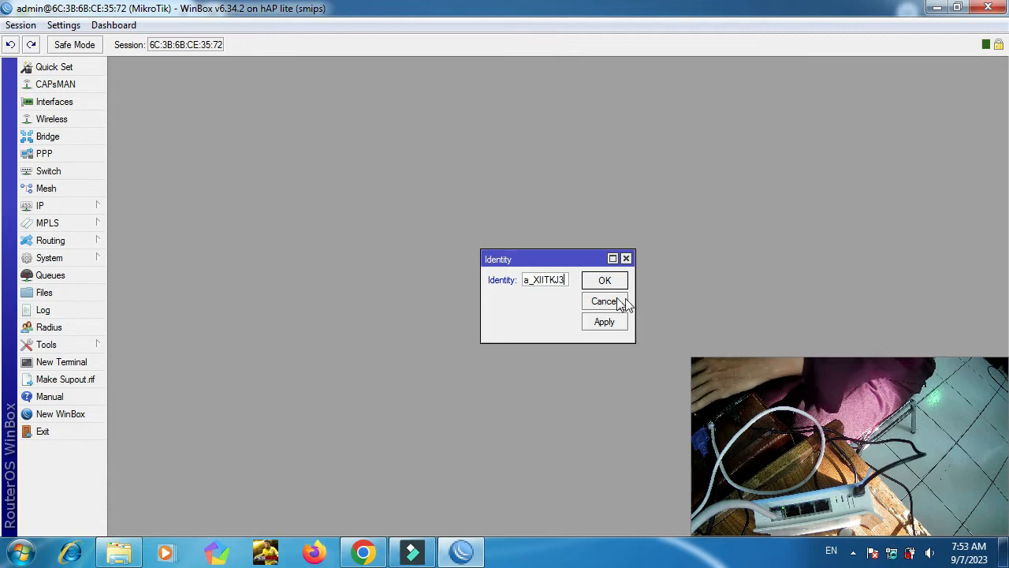
pyautogui.moveTo(635, 299); pyautogui.dragTo(749, 282)
pyautogui.click(723, 326)
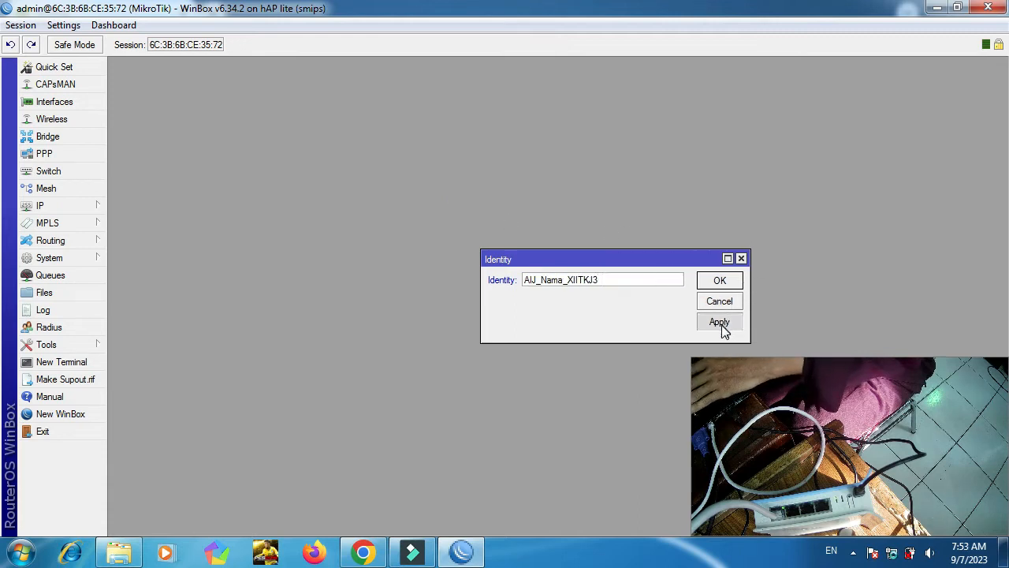
pyautogui.click(720, 283)
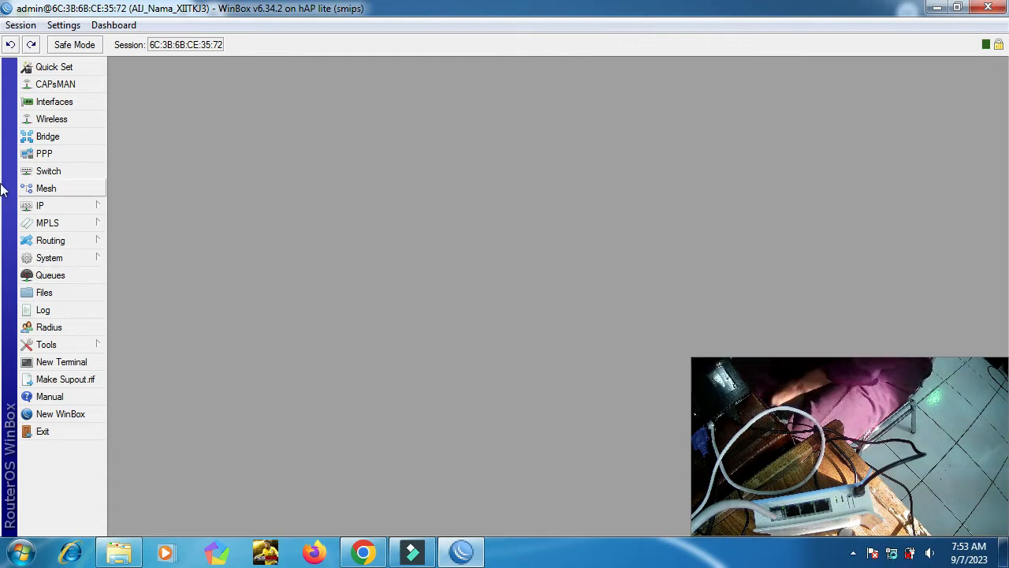
# Enable the disabled wlan1 interface in the Interface List.
pyautogui.click(69, 202)
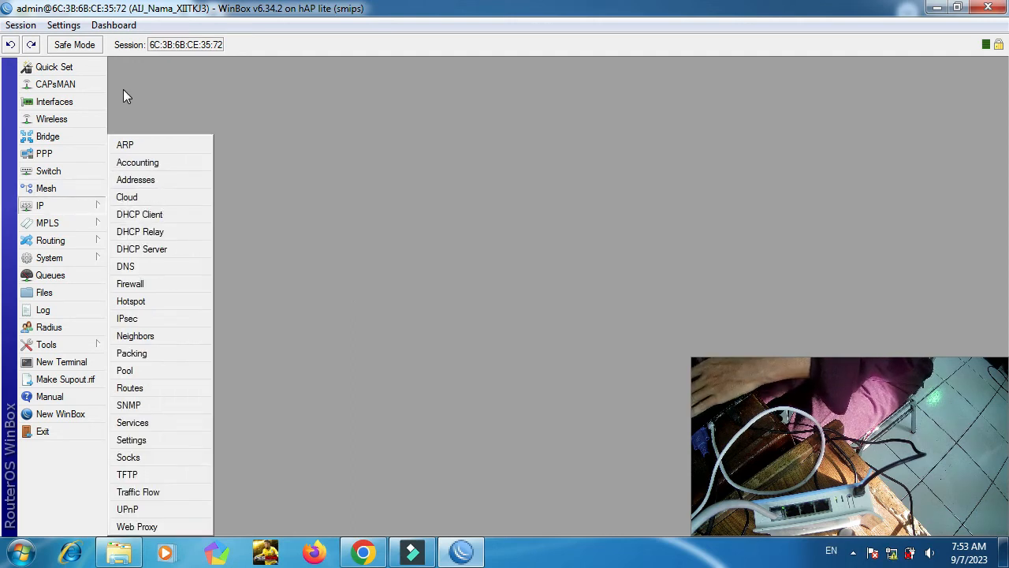
pyautogui.click(77, 105)
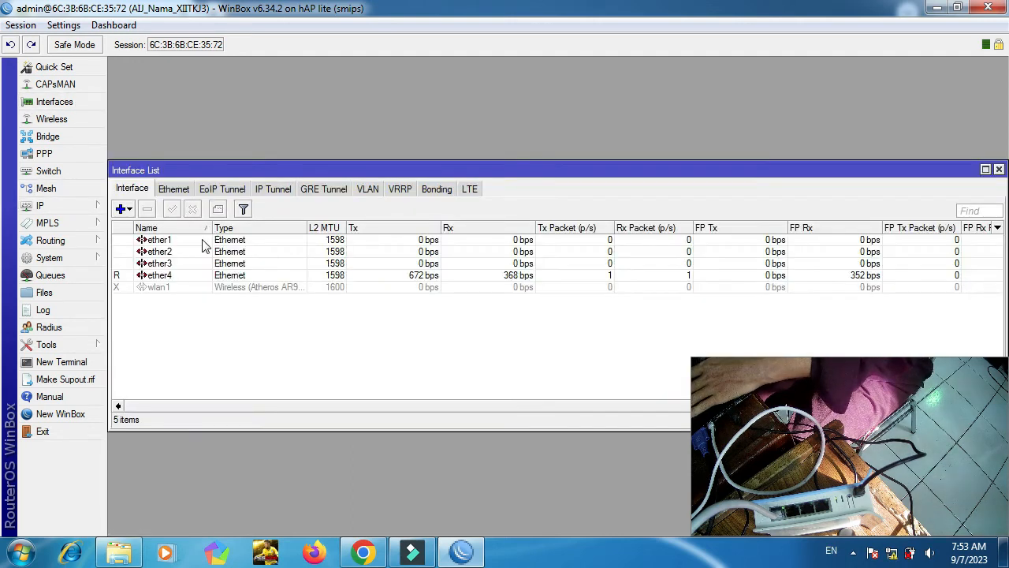
pyautogui.click(154, 289)
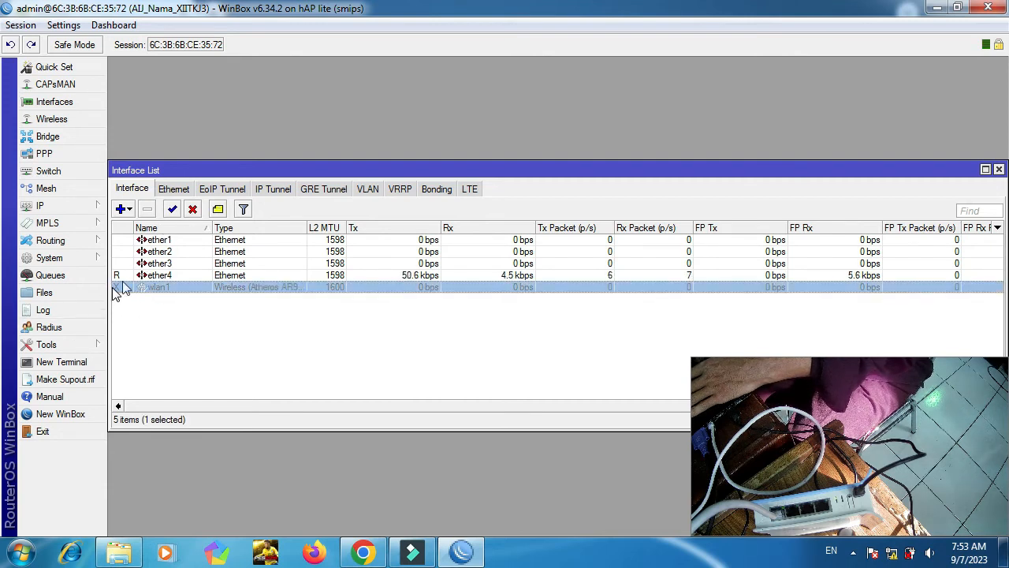
pyautogui.click(173, 210)
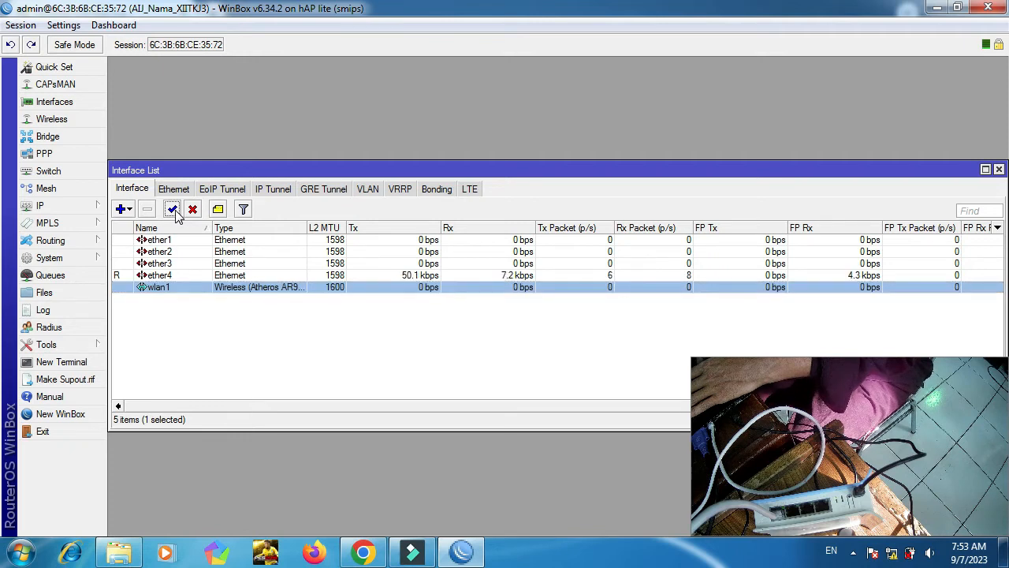
pyautogui.click(144, 276)
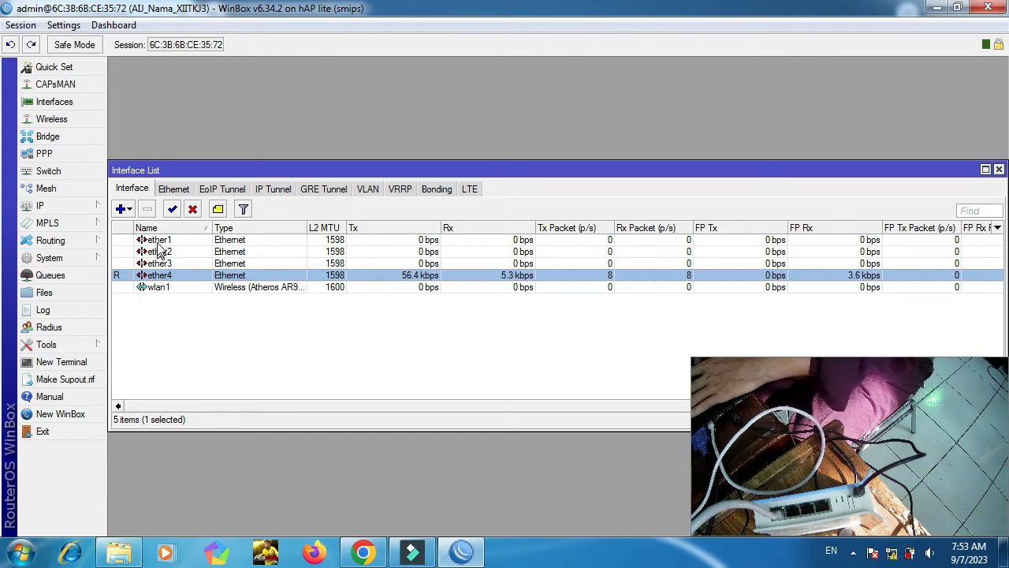
# Rename ether1 to Internet, ether2 to BAJ and ether3 to BIJ.
pyautogui.doubleClick(158, 240)
pyautogui.press('BackSpace')
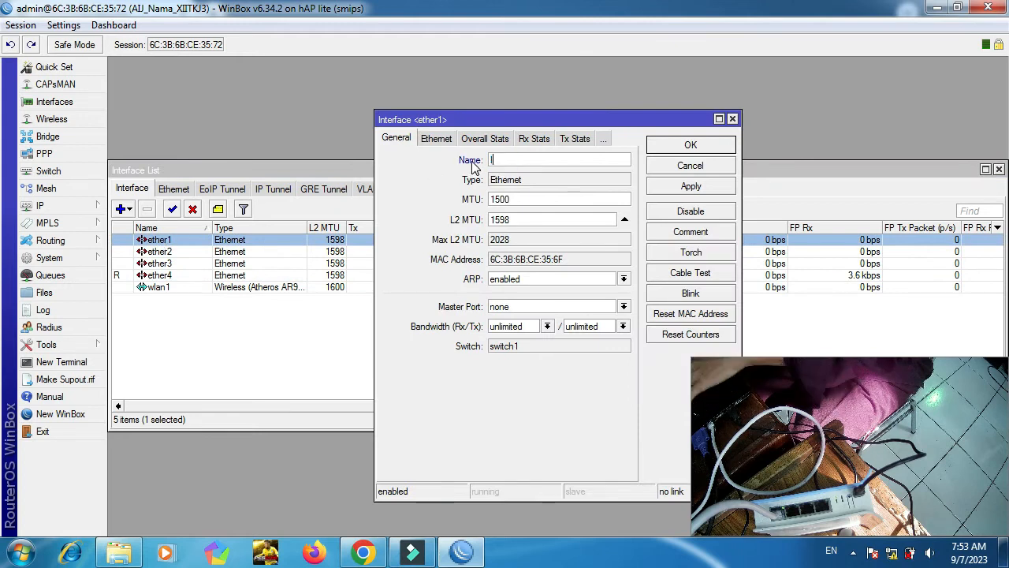
pyautogui.write('Internet')
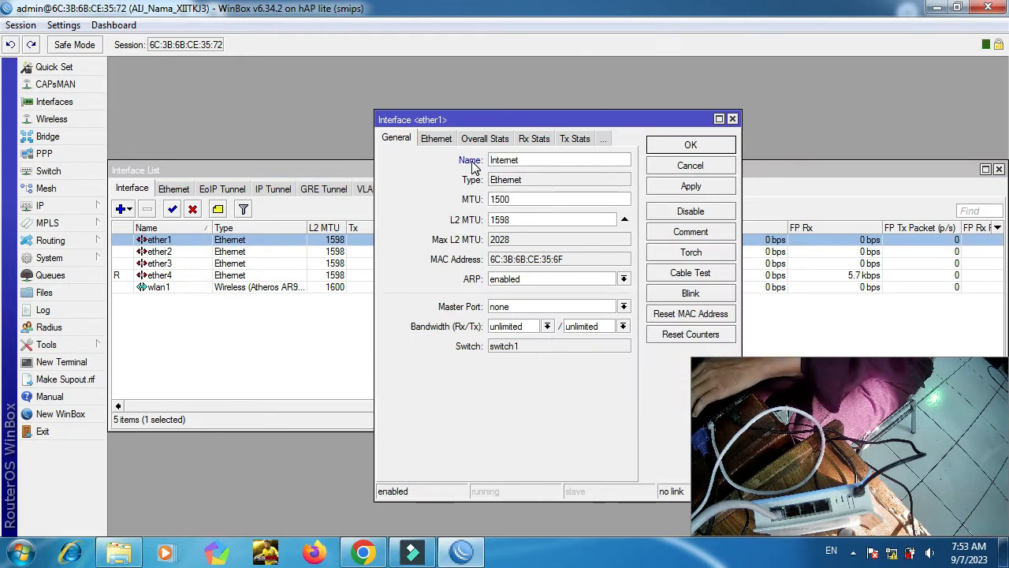
pyautogui.press('Return')
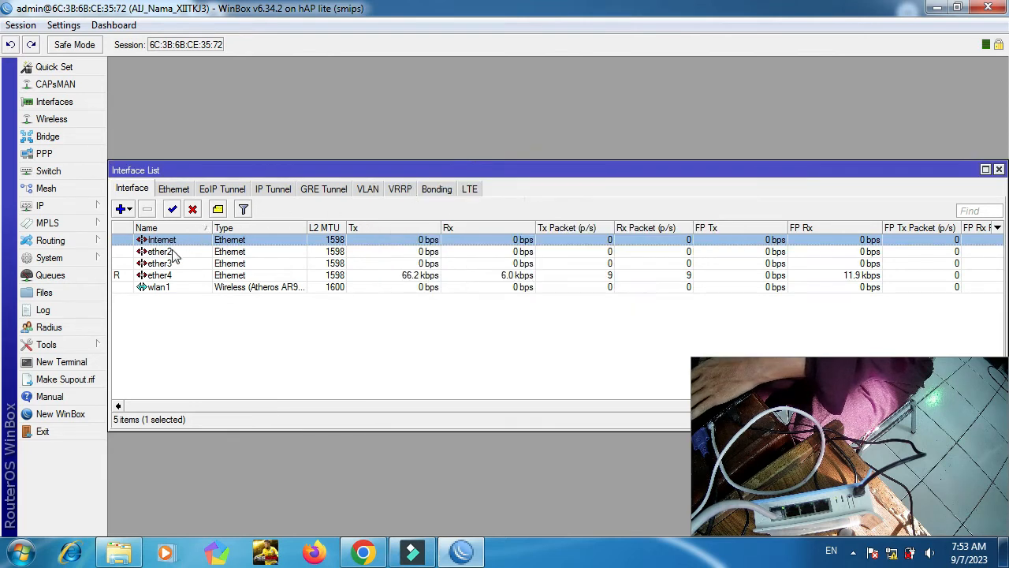
pyautogui.doubleClick(170, 253)
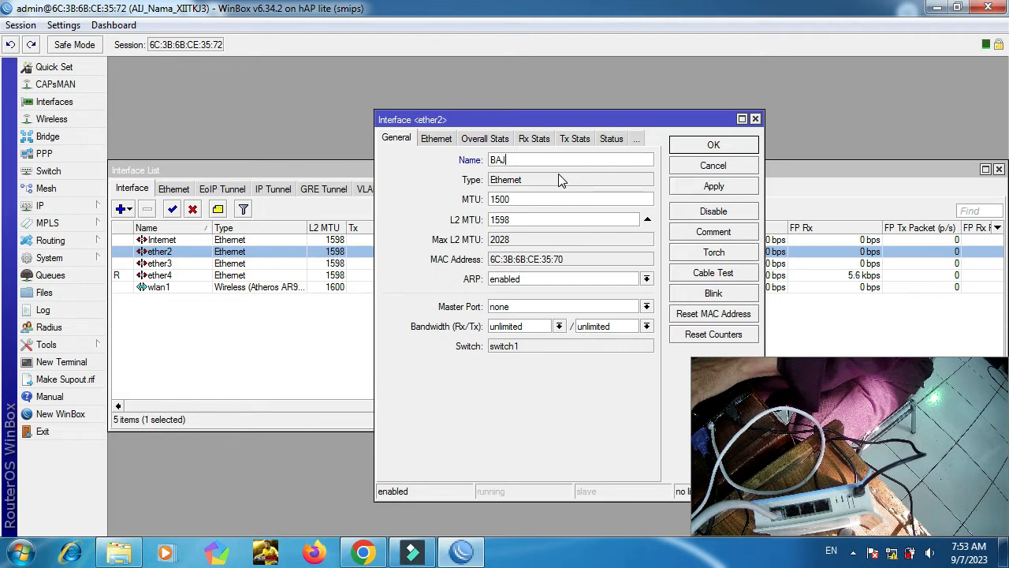
pyautogui.write('BAJ')
pyautogui.press('Return')
pyautogui.doubleClick(181, 265)
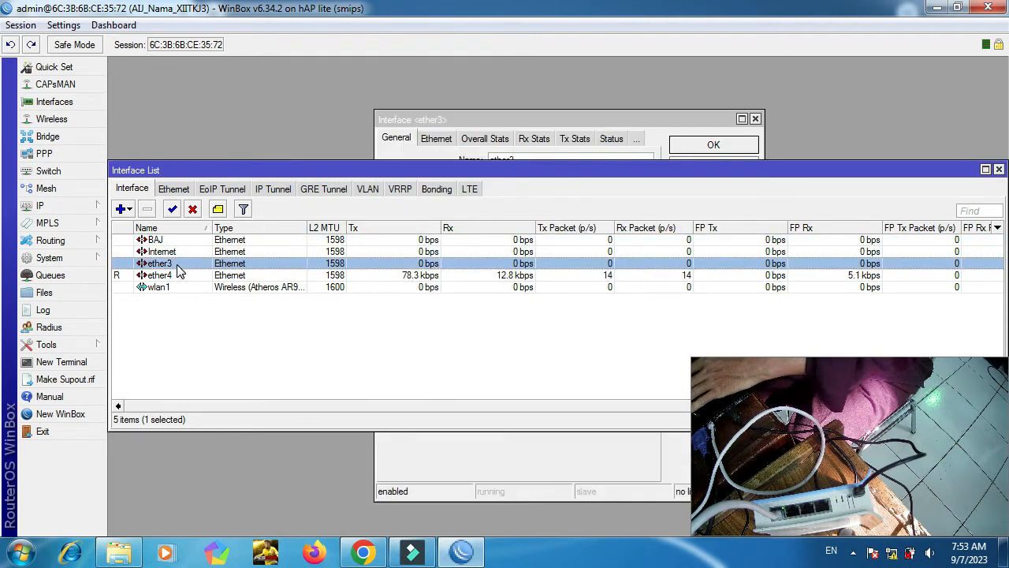
pyautogui.write('BIJ')
pyautogui.press('Return')
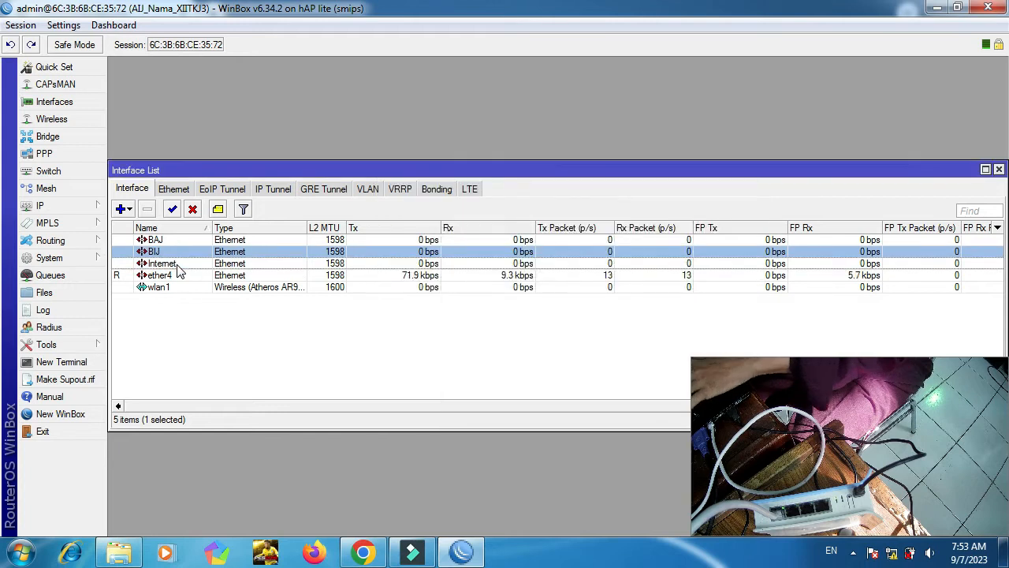
# Rename ether4 to BMR and wlan1 to Wireless.
pyautogui.doubleClick(175, 278)
pyautogui.write('BMR')
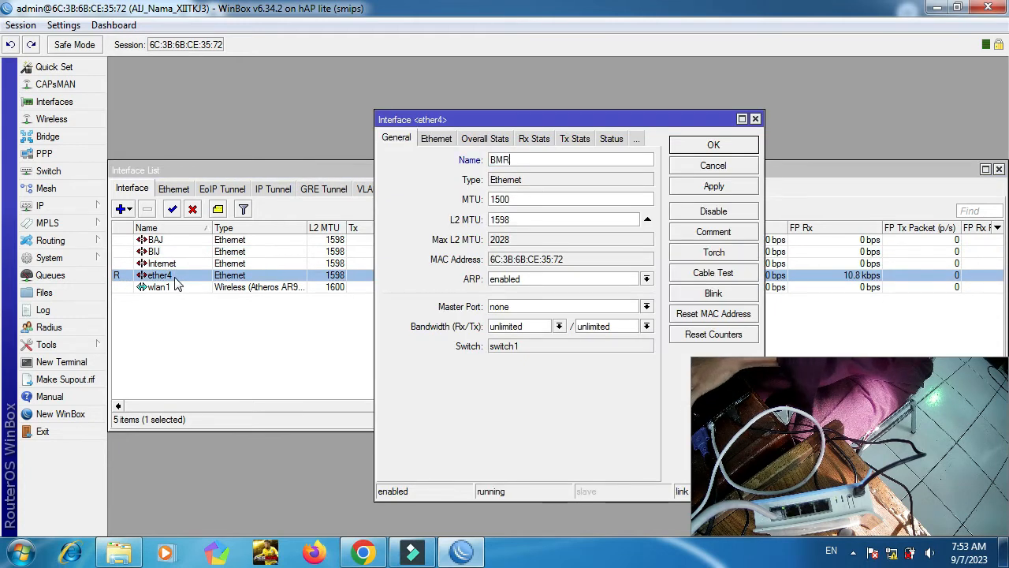
pyautogui.press('Return')
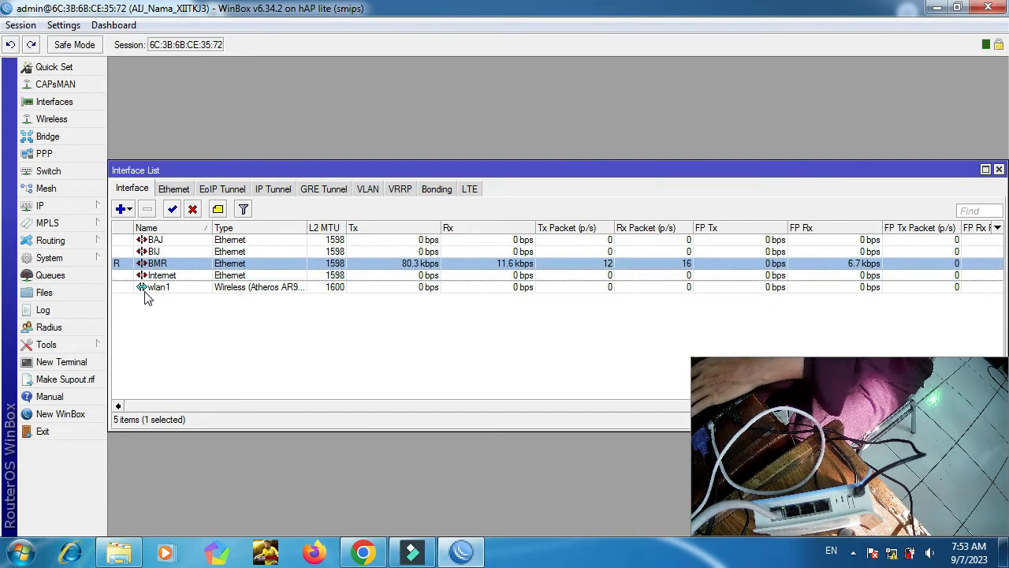
pyautogui.doubleClick(147, 290)
pyautogui.write('Wi')
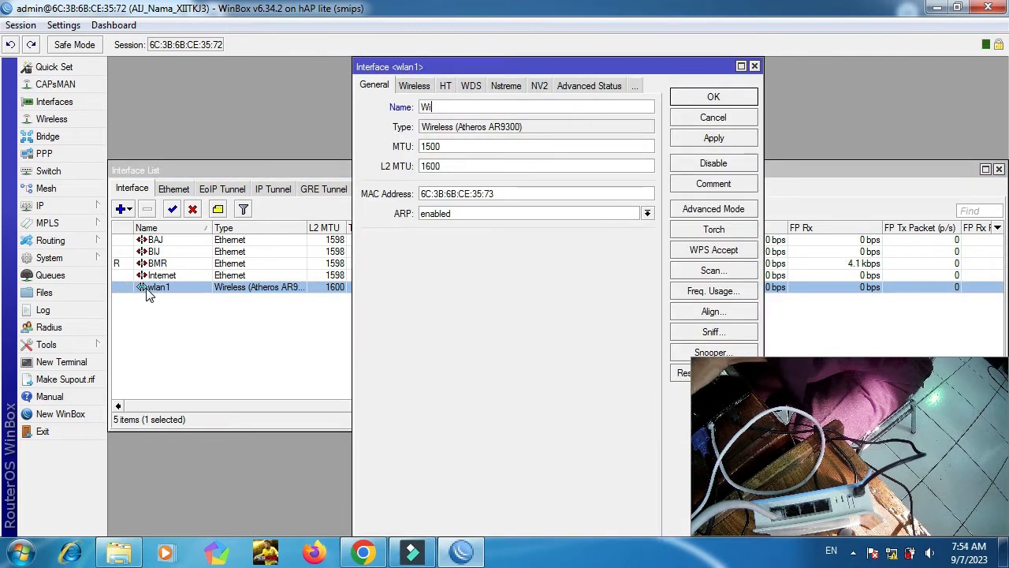
pyautogui.write('reless')
pyautogui.press('Return')
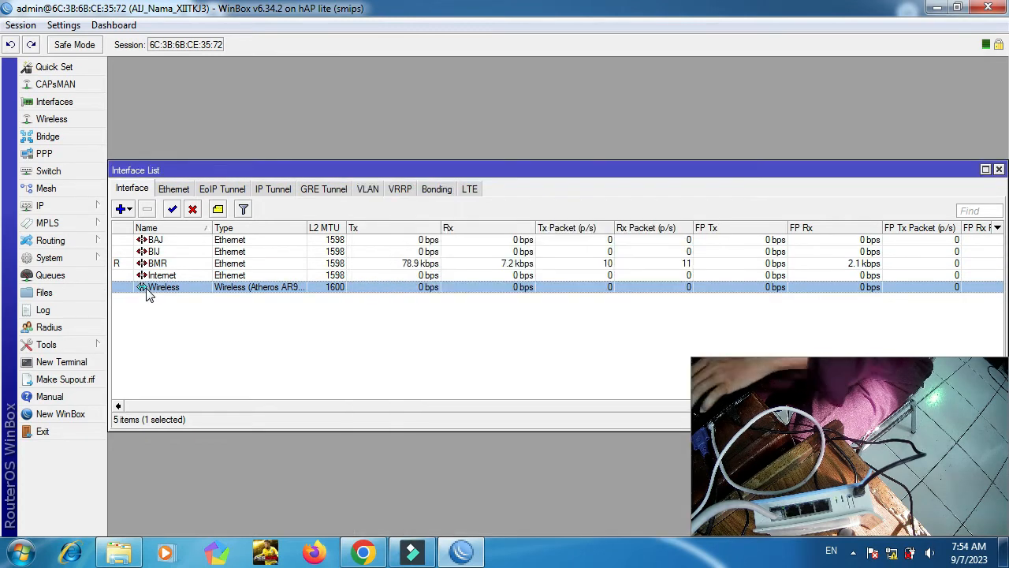
pyautogui.click(80, 205)
pyautogui.click(142, 214)
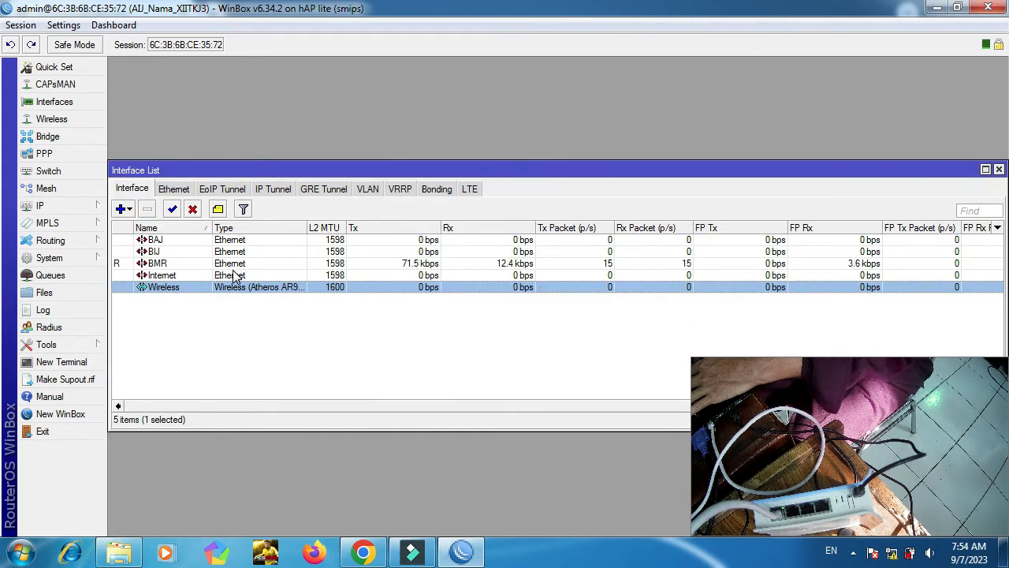
# Add a DHCP client with interface Internet and apply it.
pyautogui.click(68, 212)
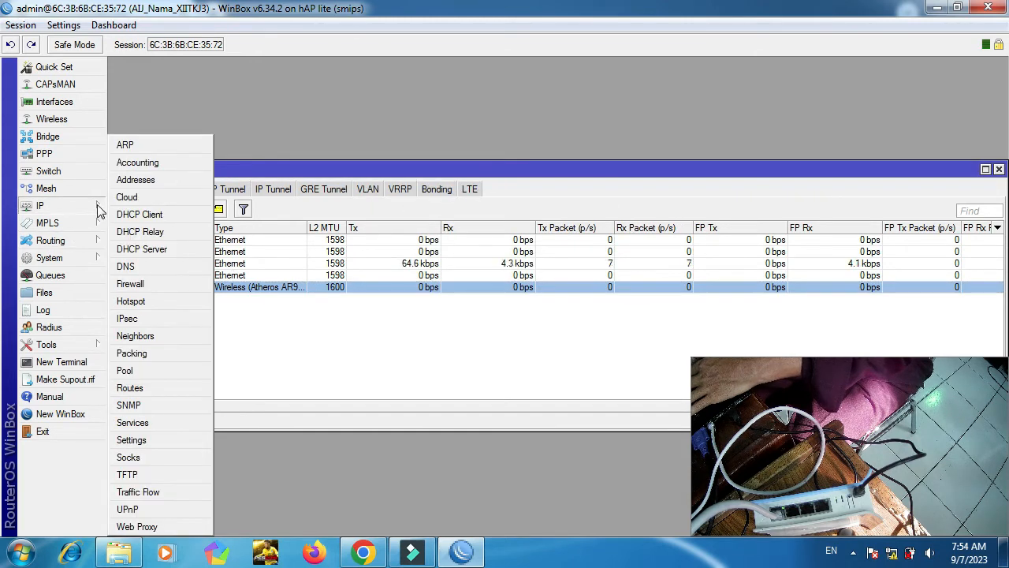
pyautogui.click(133, 226)
pyautogui.moveTo(524, 176); pyautogui.dragTo(419, 123)
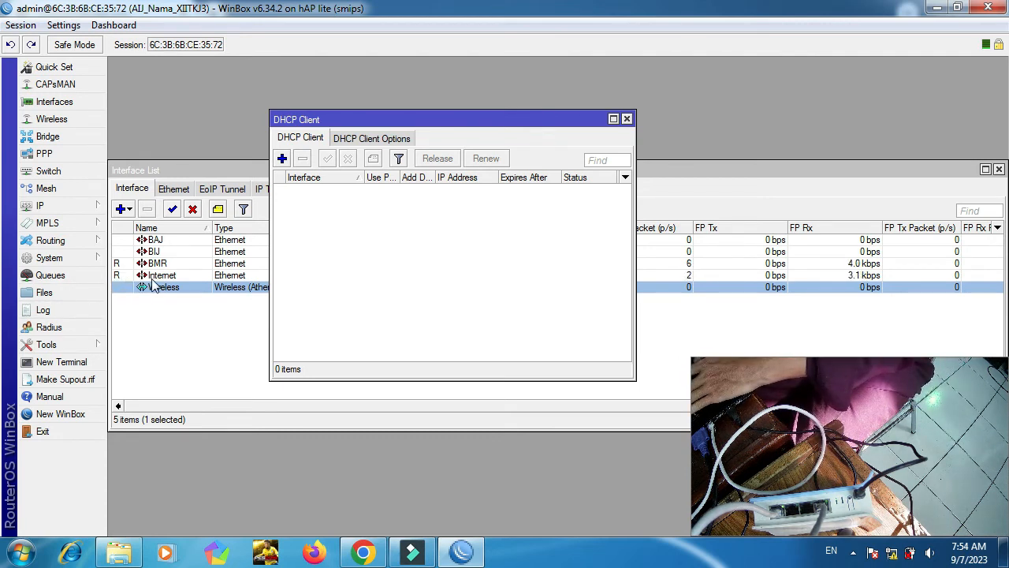
pyautogui.click(283, 160)
pyautogui.click(559, 215)
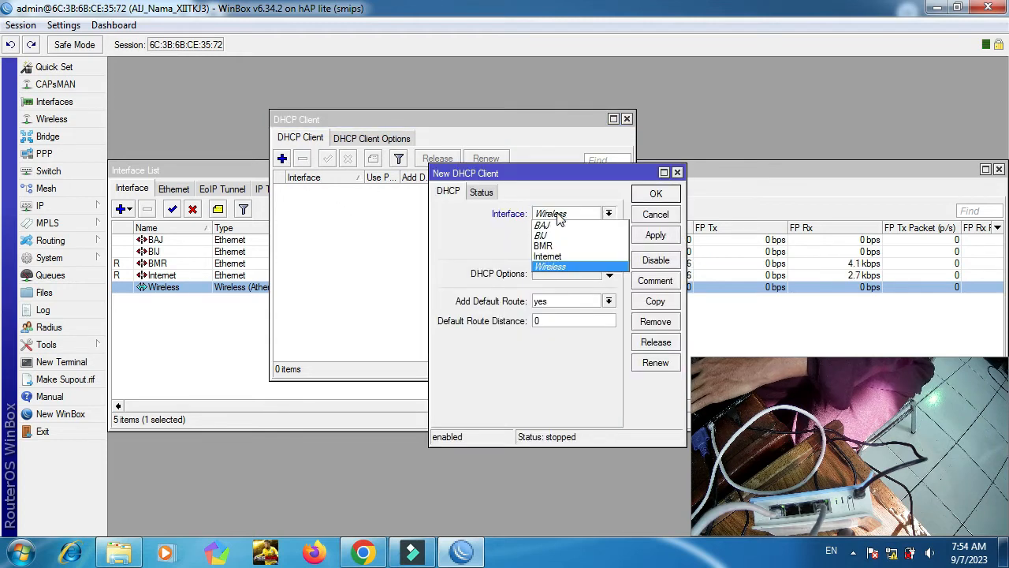
pyautogui.click(549, 257)
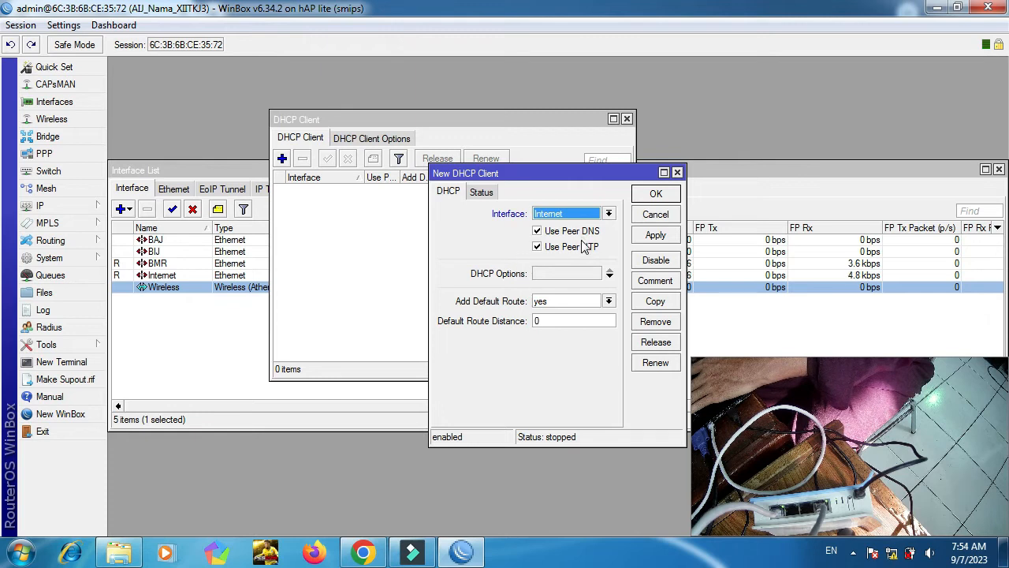
pyautogui.click(655, 236)
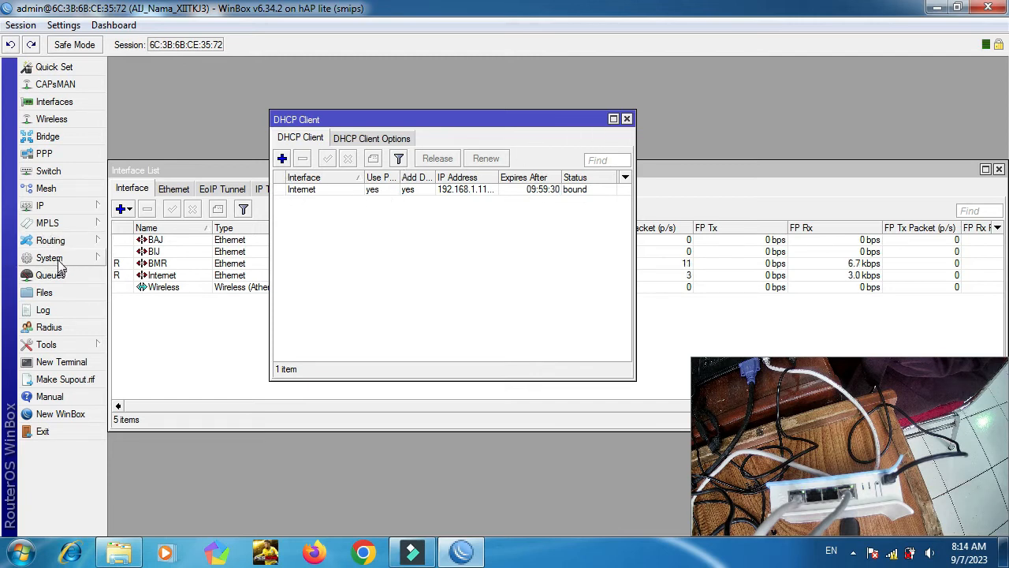
pyautogui.click(56, 211)
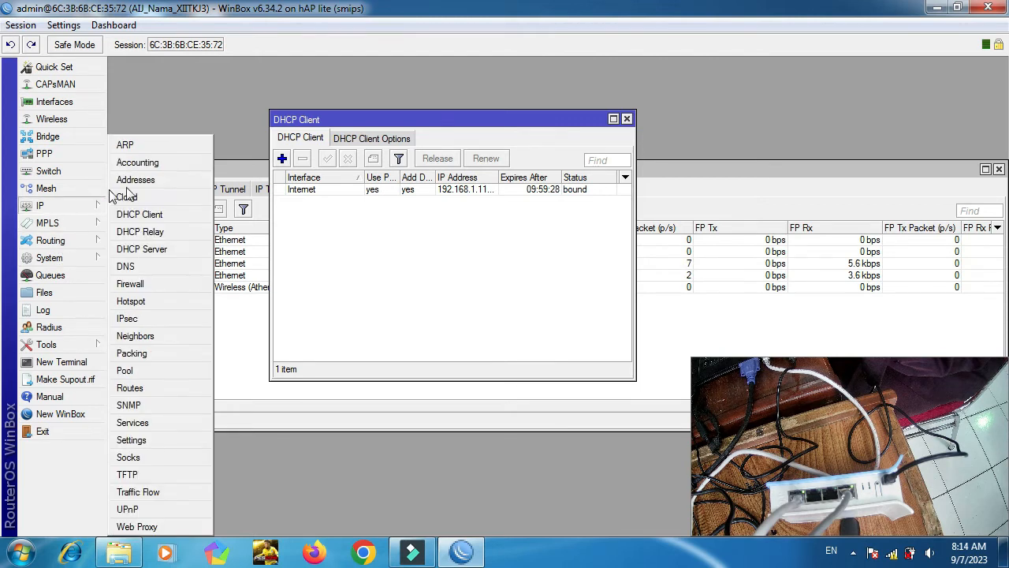
# In Firewall NAT, start a new rule with Internet as the out interface.
pyautogui.click(136, 285)
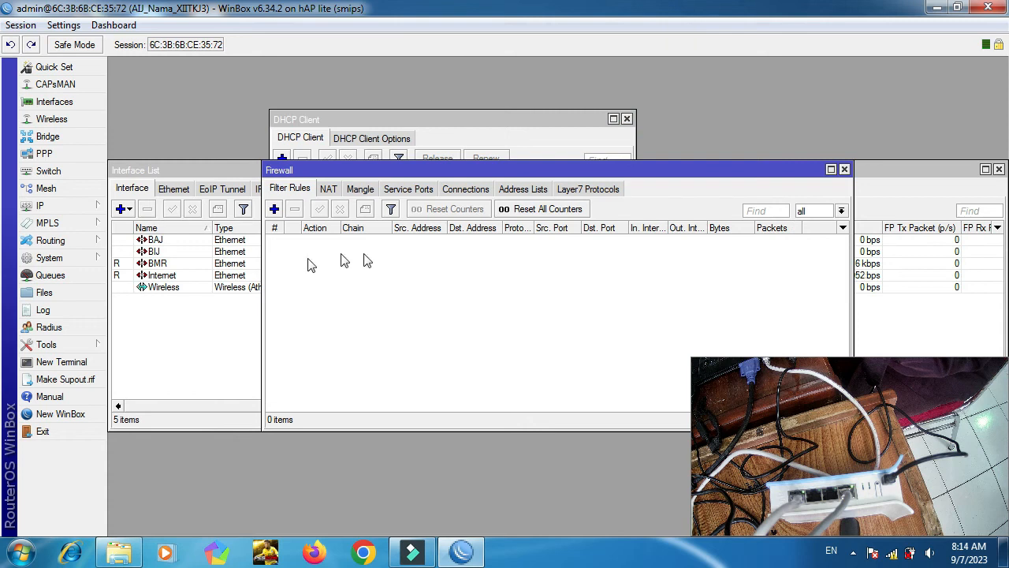
pyautogui.click(328, 189)
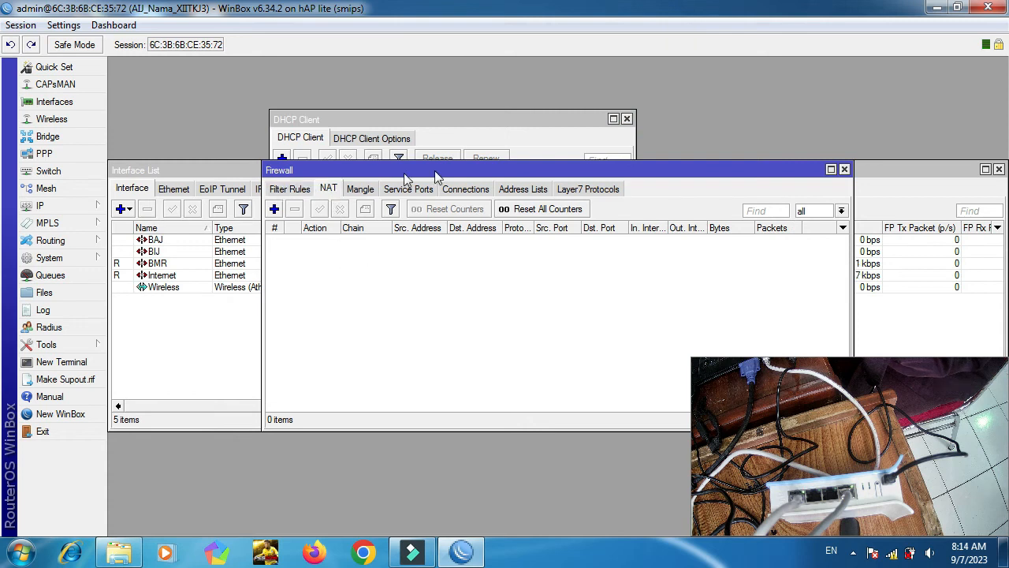
pyautogui.moveTo(444, 171); pyautogui.dragTo(404, 108)
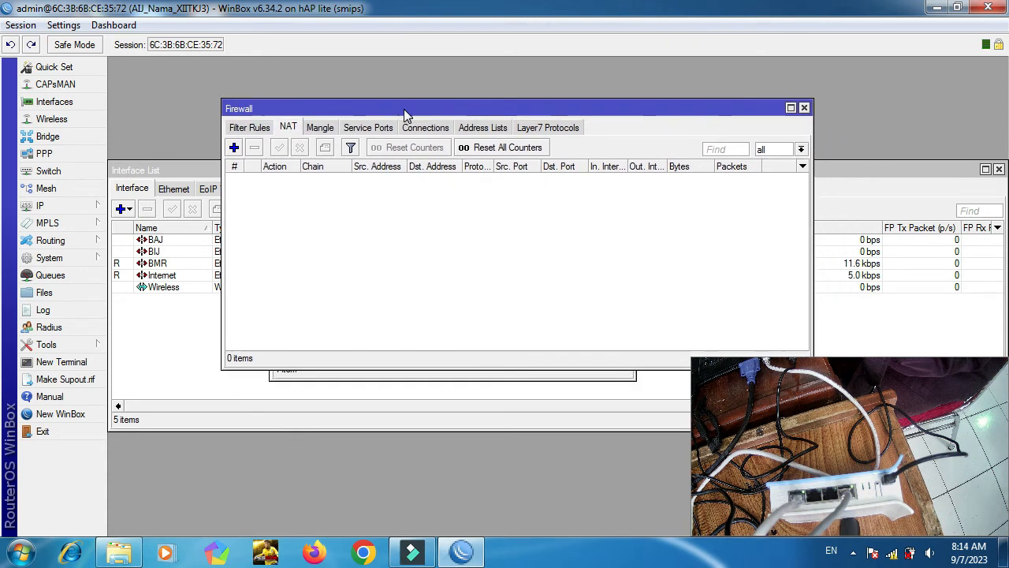
pyautogui.click(233, 147)
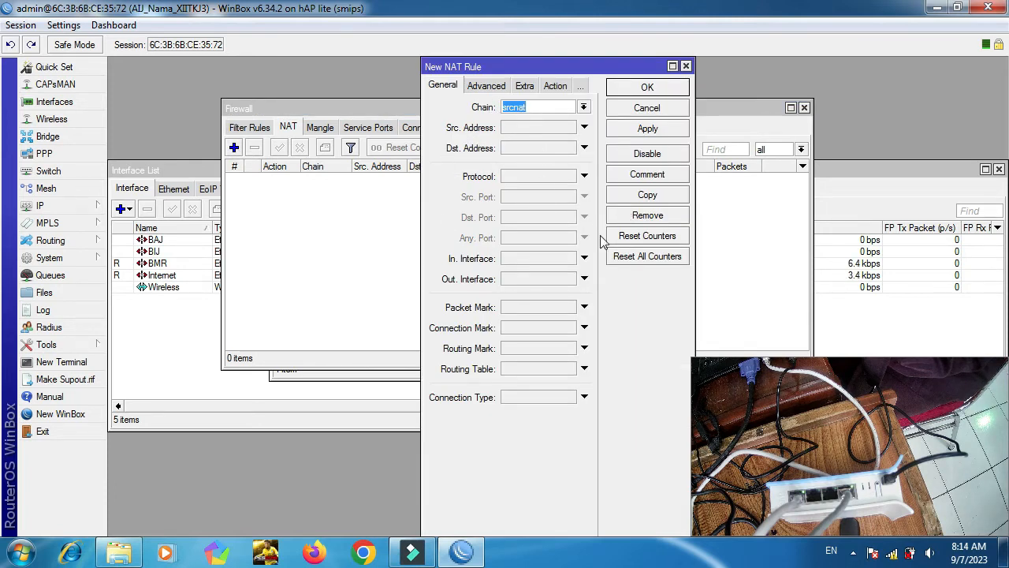
pyautogui.click(585, 280)
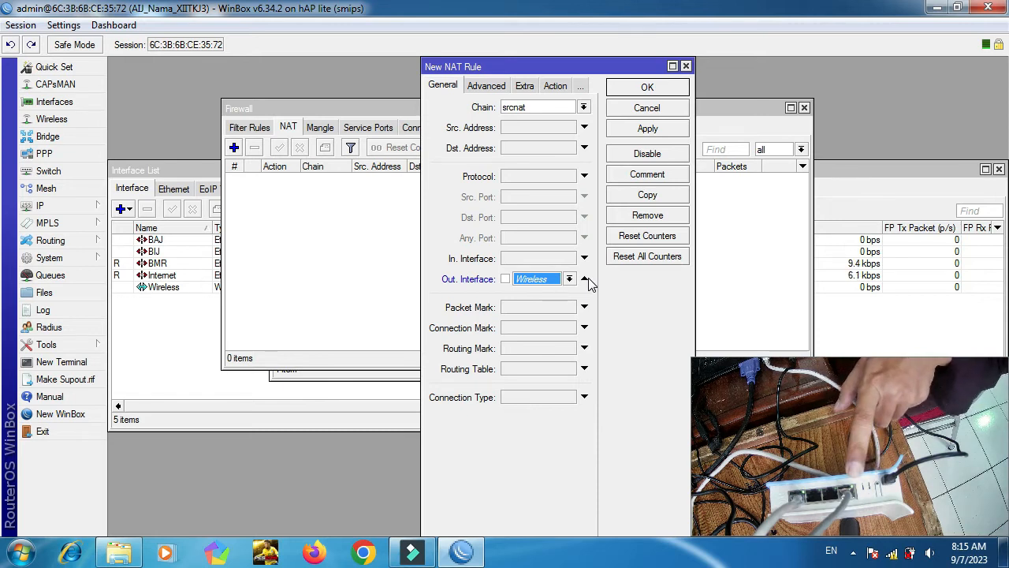
pyautogui.click(570, 279)
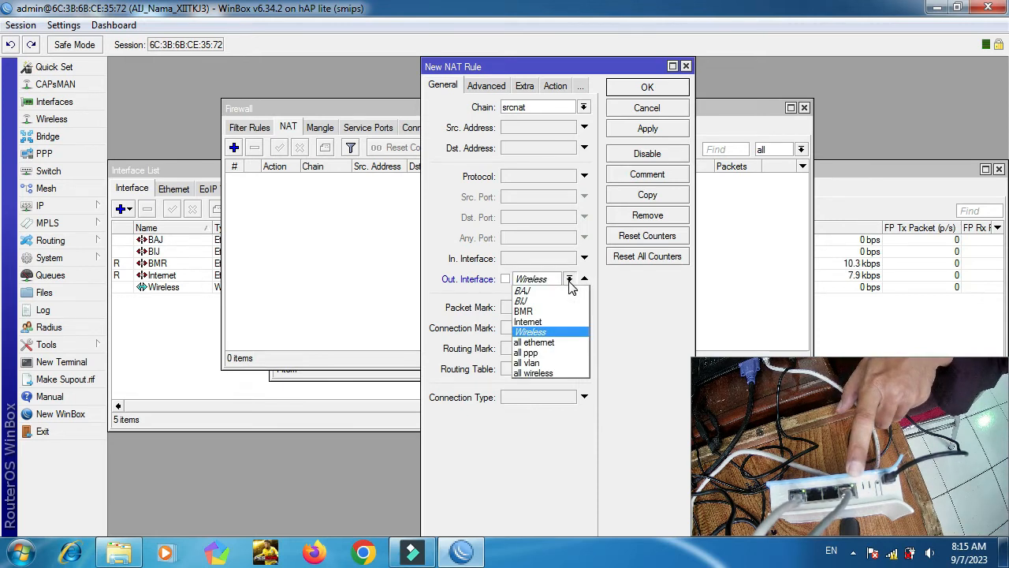
pyautogui.click(552, 322)
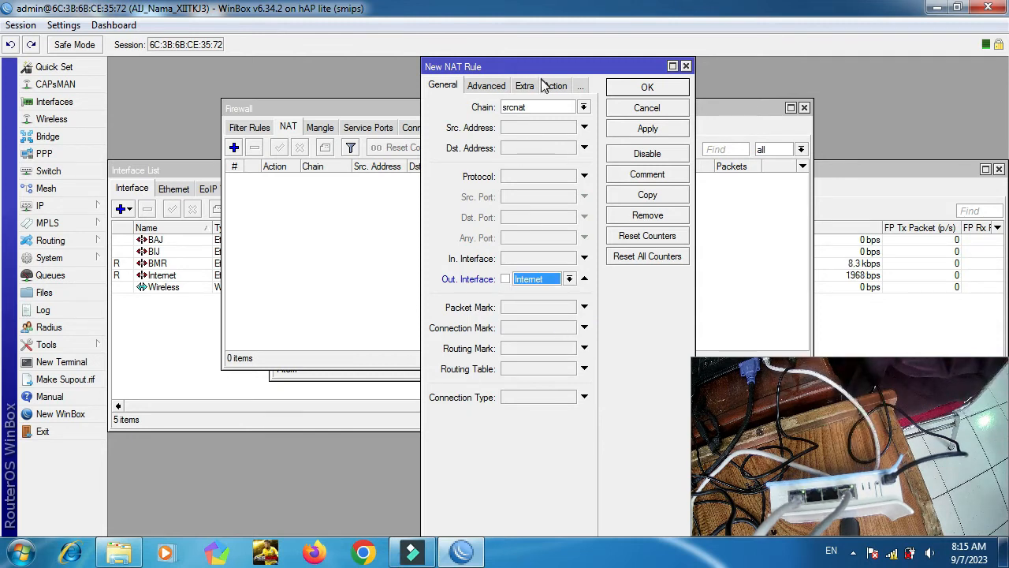
# Set the NAT rule's action to masquerade, then apply and confirm it.
pyautogui.click(552, 85)
pyautogui.click(530, 108)
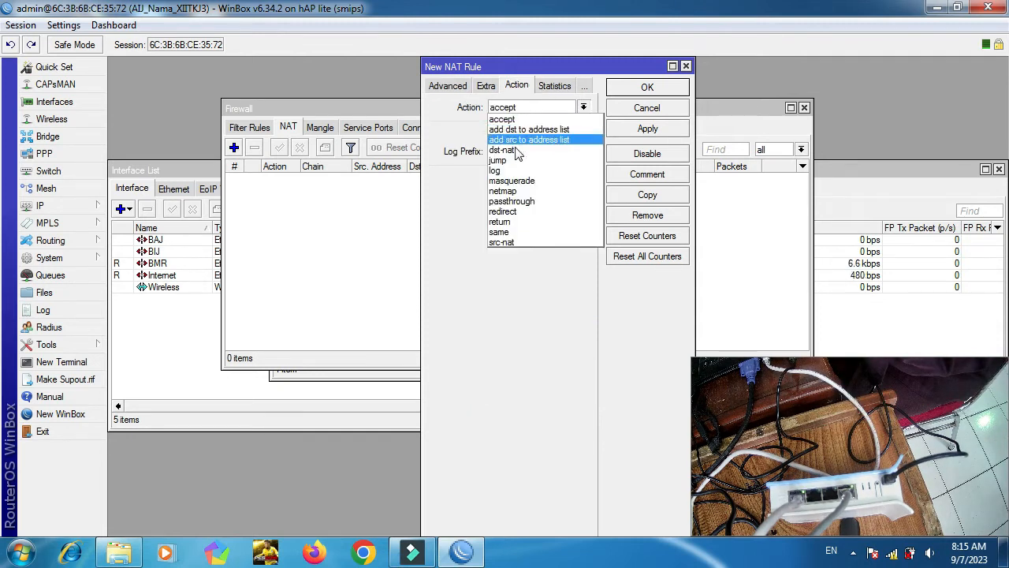
pyautogui.click(513, 180)
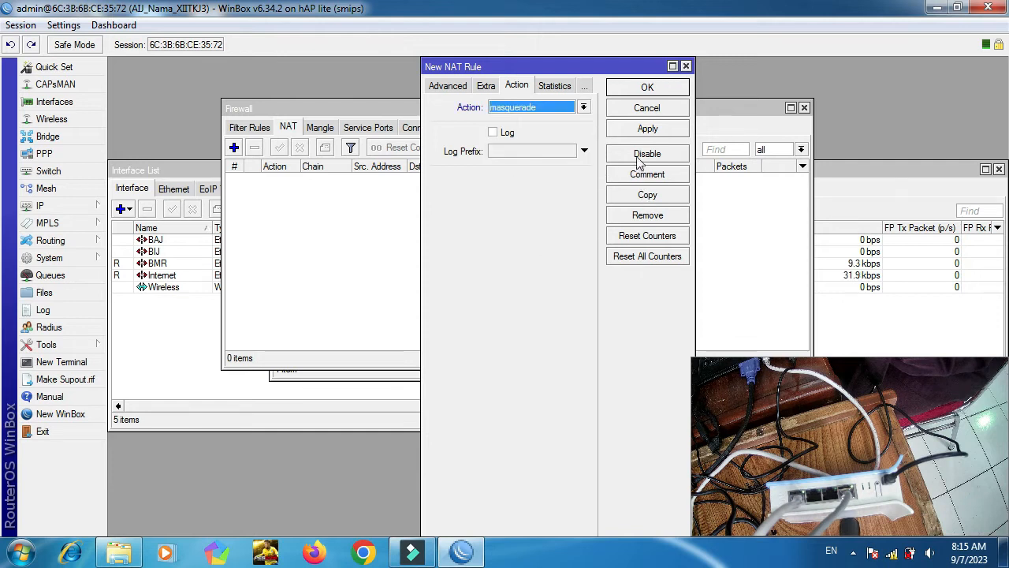
pyautogui.click(636, 128)
pyautogui.click(638, 89)
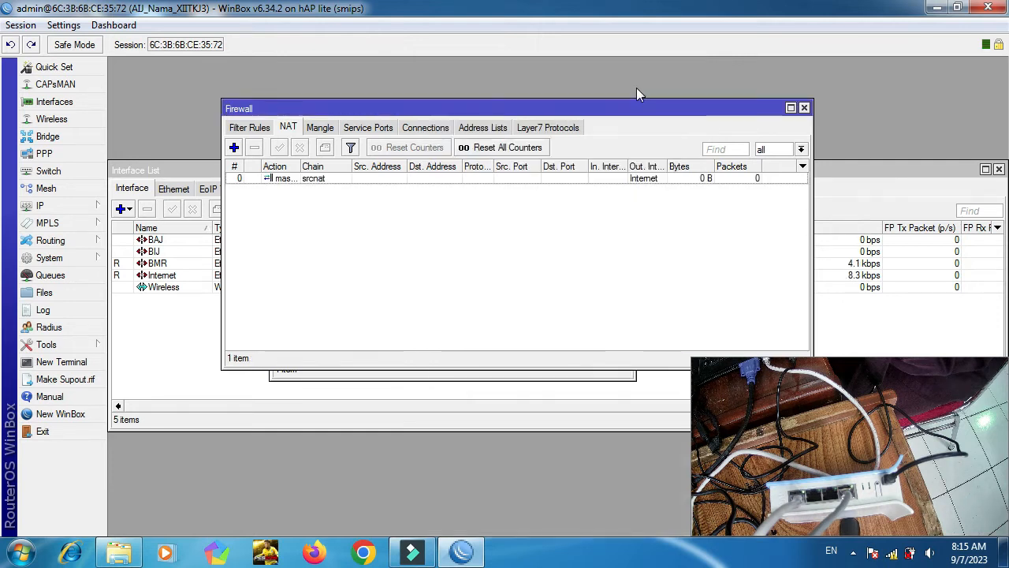
# Ping 8.8.8.8 from a router terminal, then close the terminal after the replies.
pyautogui.click(55, 365)
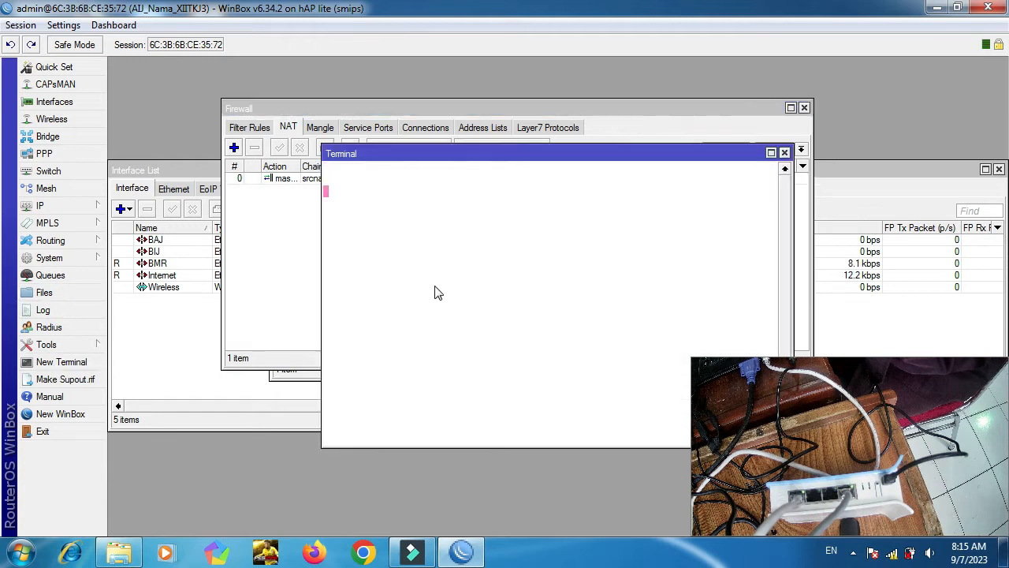
pyautogui.write('ping ')
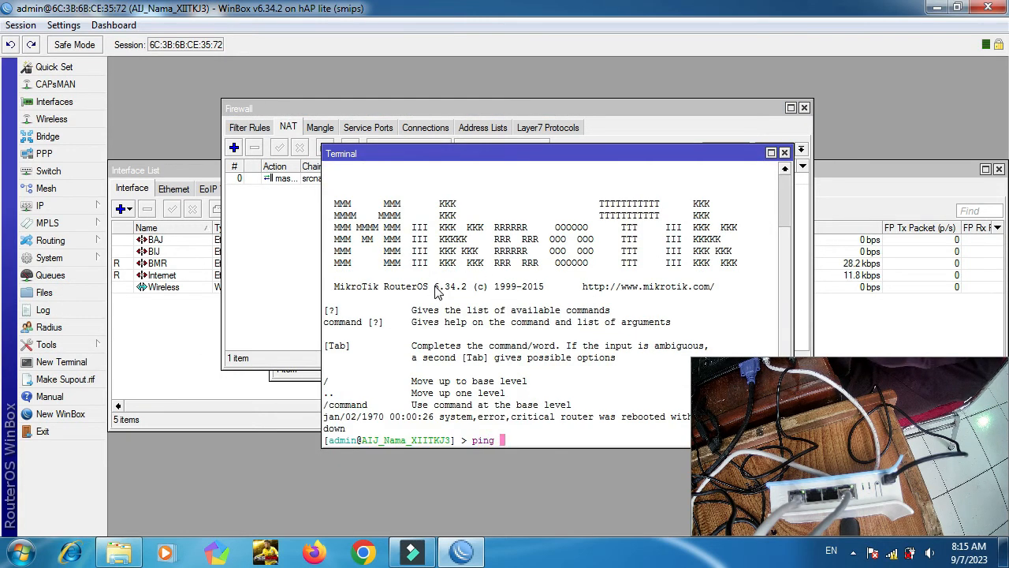
pyautogui.write('8.8.')
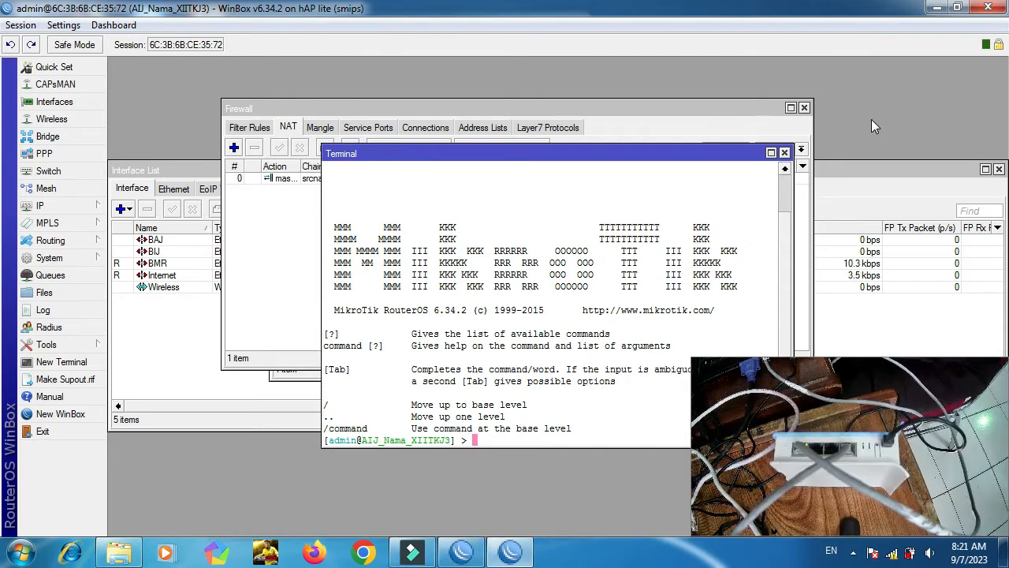
pyautogui.write('pi')
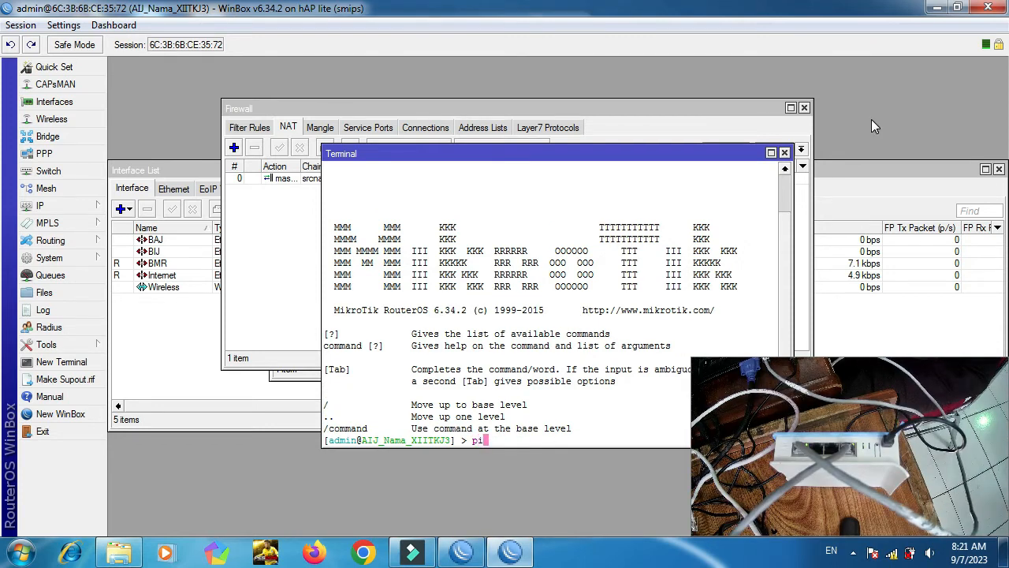
pyautogui.write('ng 8.8.8.8')
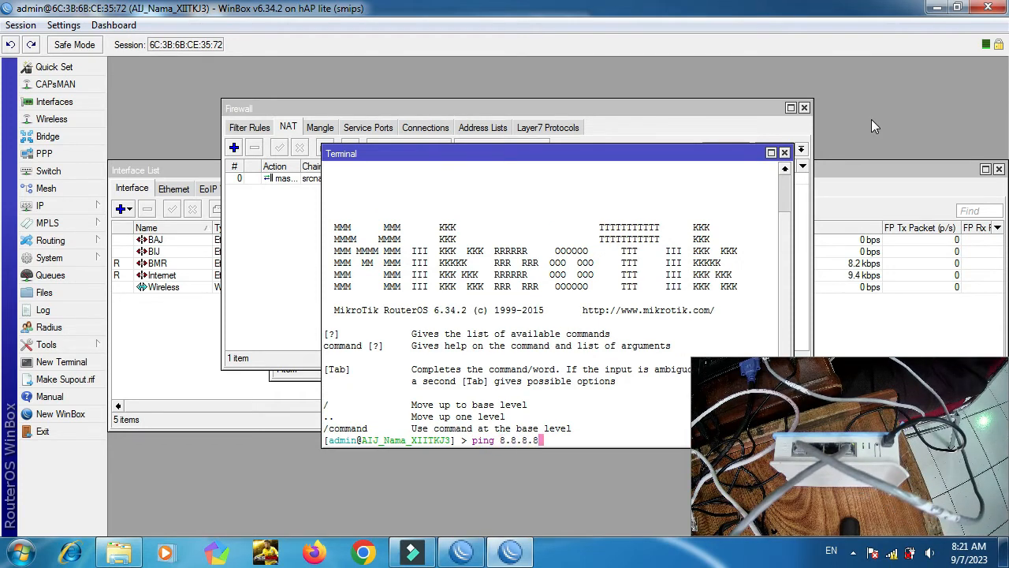
pyautogui.press('Return')
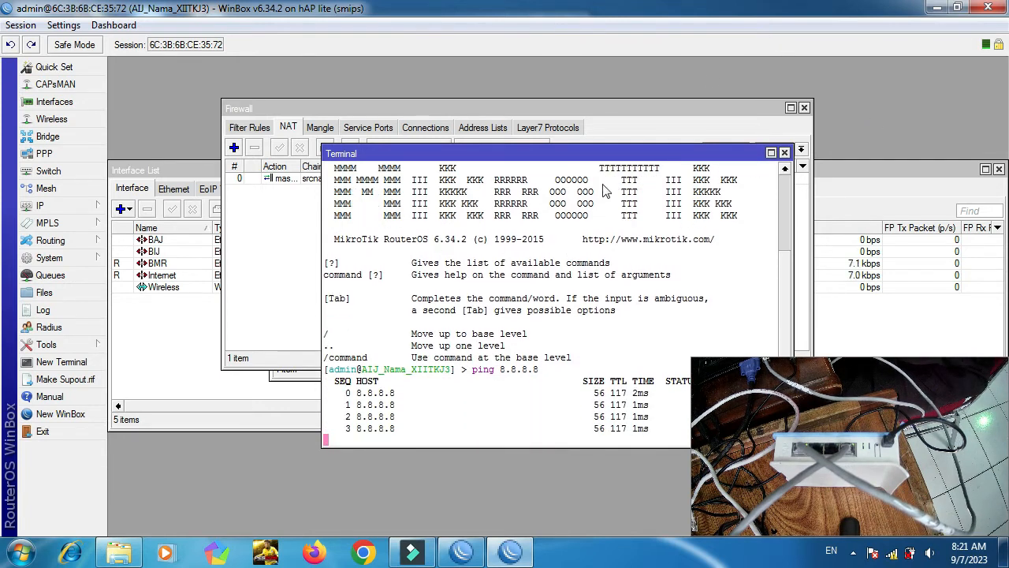
pyautogui.click(786, 153)
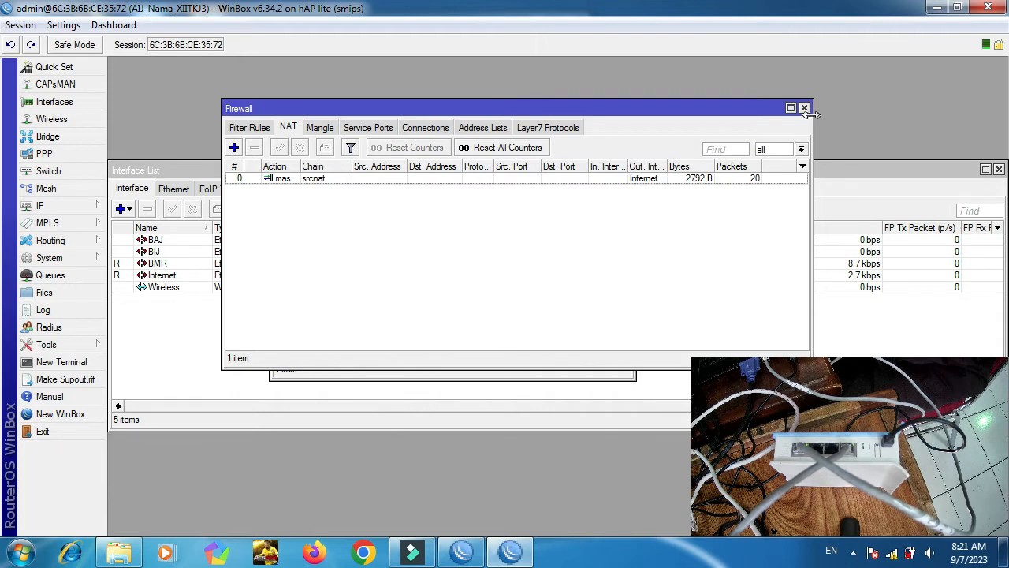
# Close the Firewall and DHCP Client windows and open the Bridge list.
pyautogui.click(804, 108)
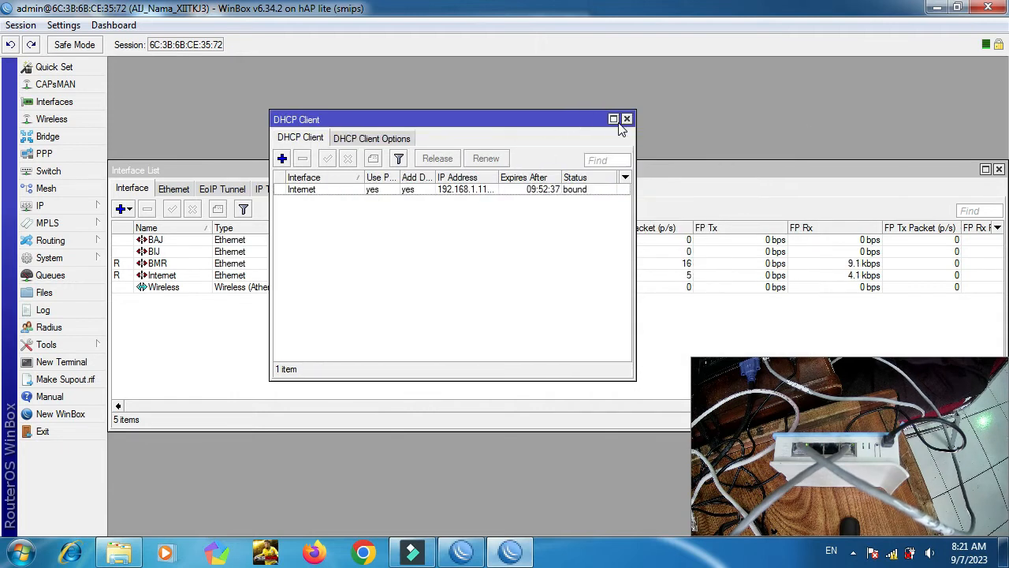
pyautogui.click(628, 119)
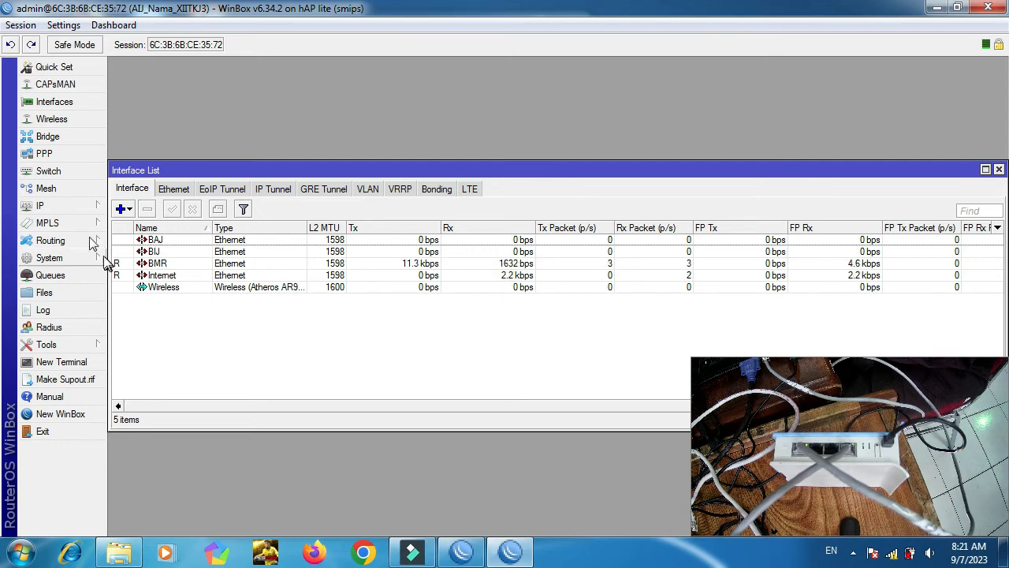
pyautogui.click(47, 136)
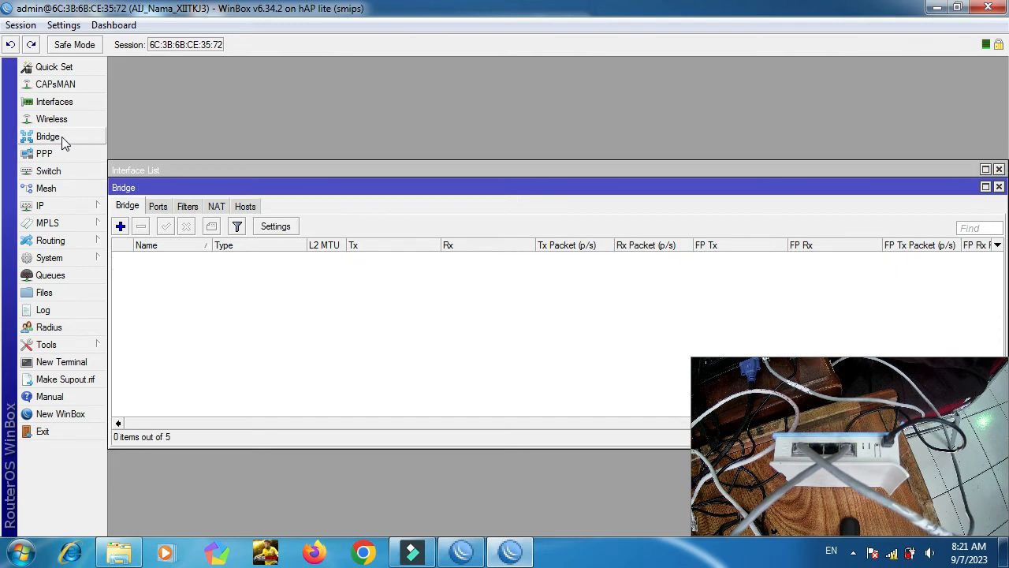
# Create a new bridge named bridge_hotspot and show its empty Ports list.
pyautogui.click(121, 226)
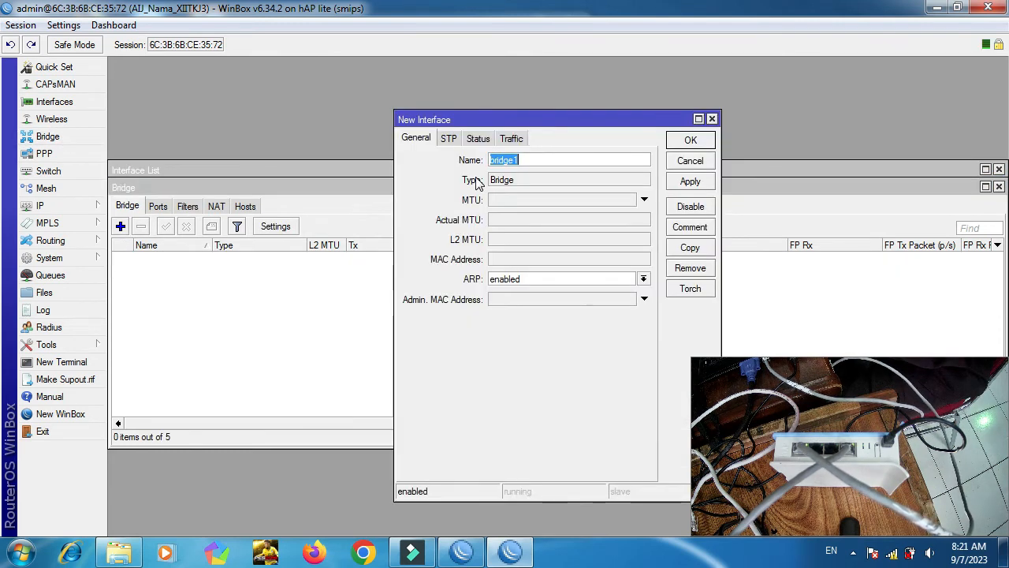
pyautogui.press('End')
pyautogui.press('BackSpace')
pyautogui.write('_')
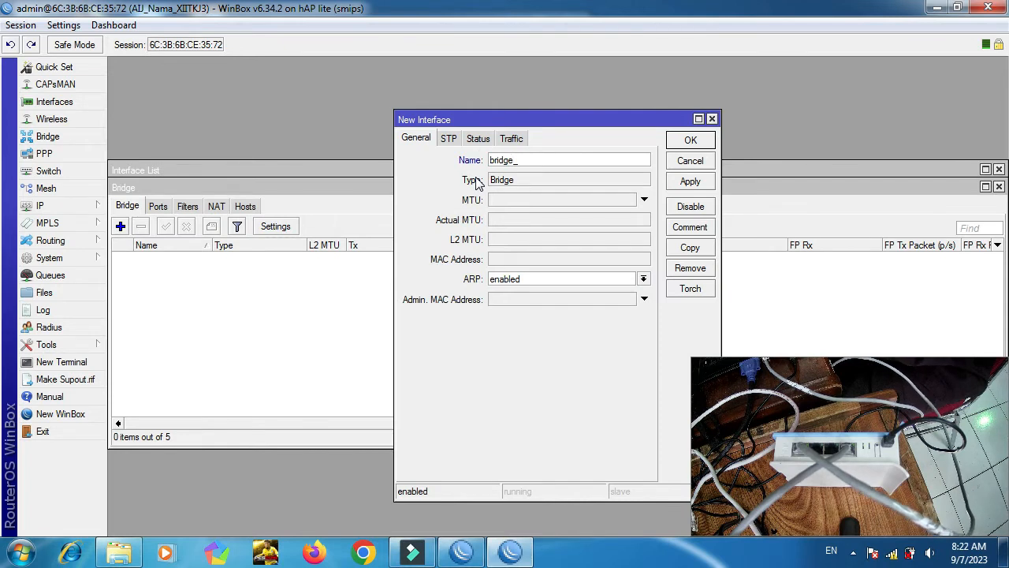
pyautogui.write('hotspot_nama')
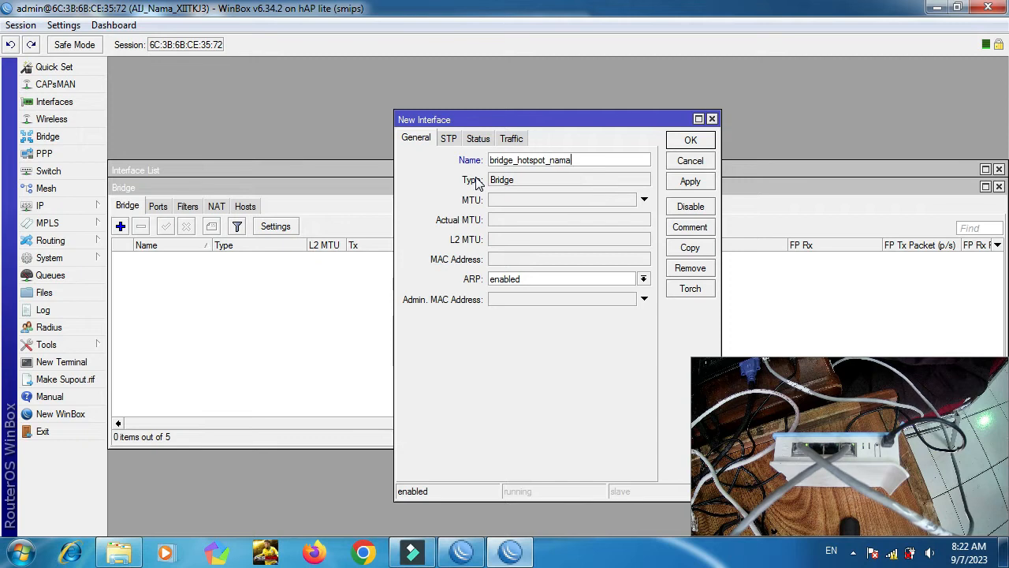
pyautogui.click(678, 142)
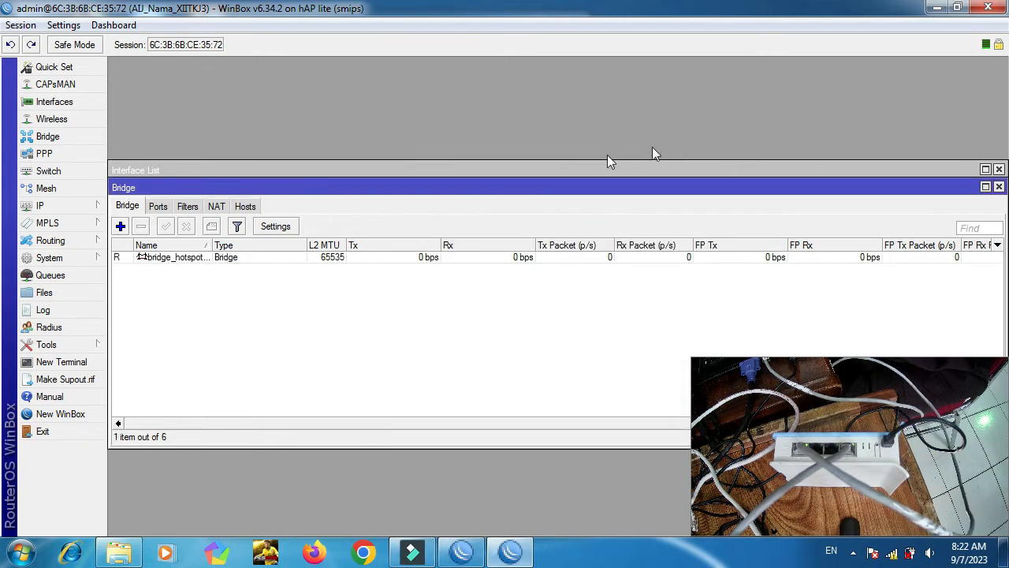
pyautogui.click(160, 207)
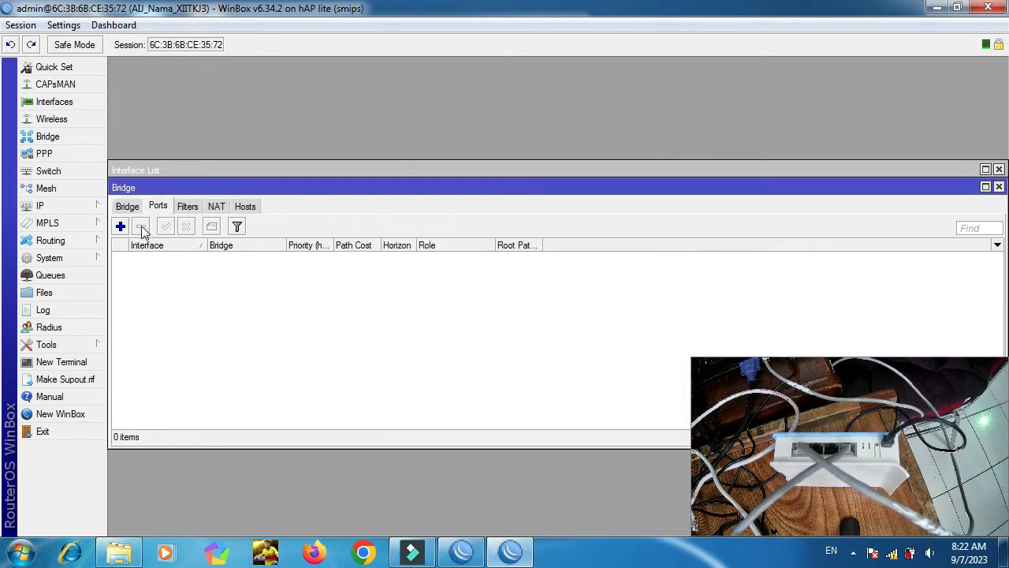
# Add BAJ and BIJ as ports of bridge_hotspot_nama.
pyautogui.click(122, 227)
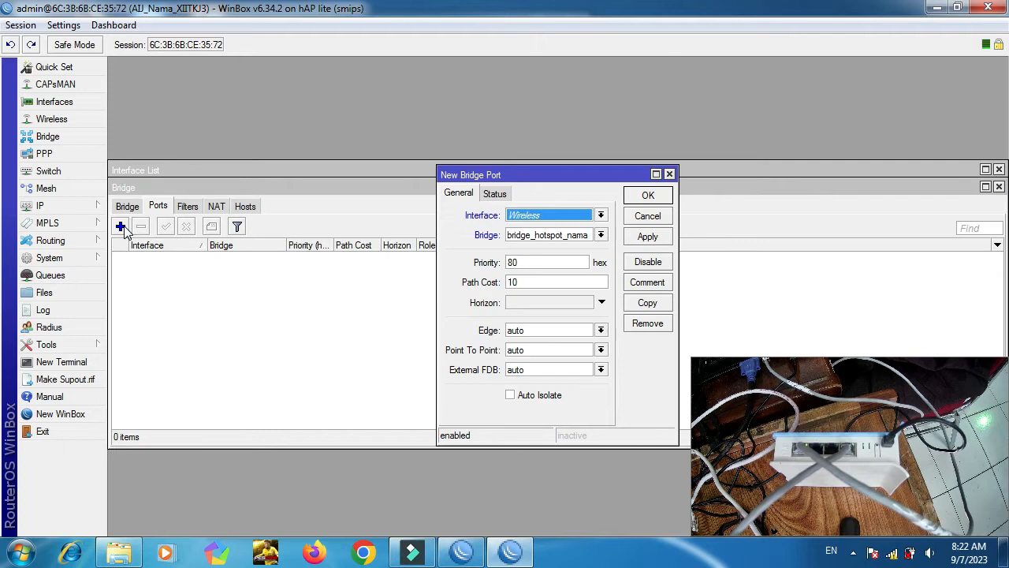
pyautogui.click(557, 217)
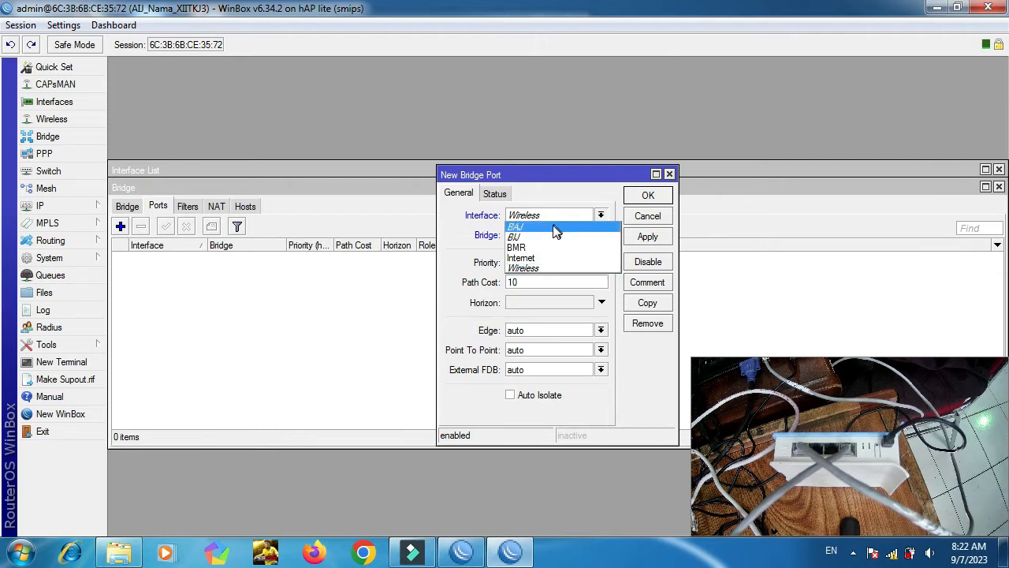
pyautogui.click(556, 229)
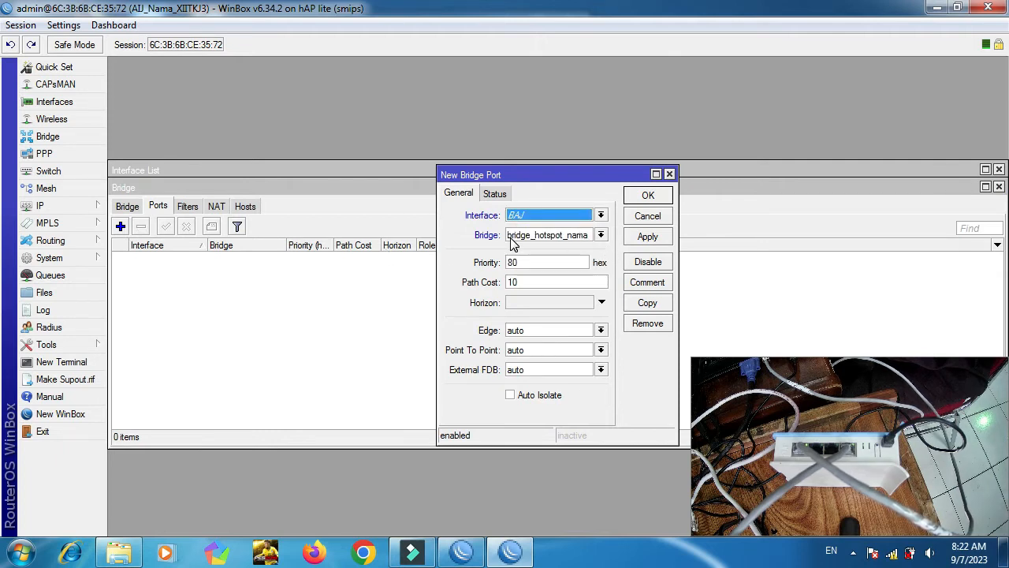
pyautogui.click(648, 238)
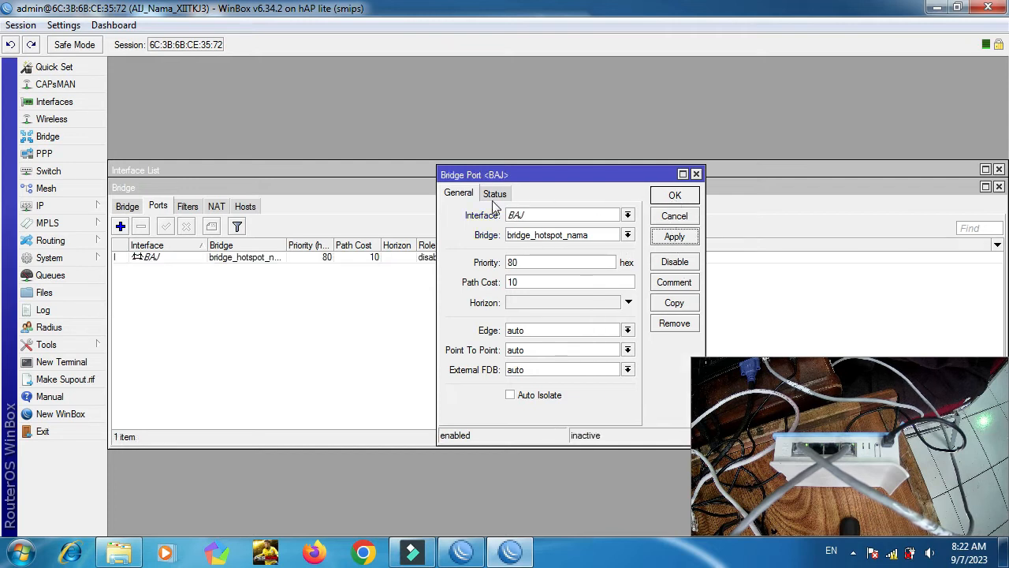
pyautogui.click(686, 199)
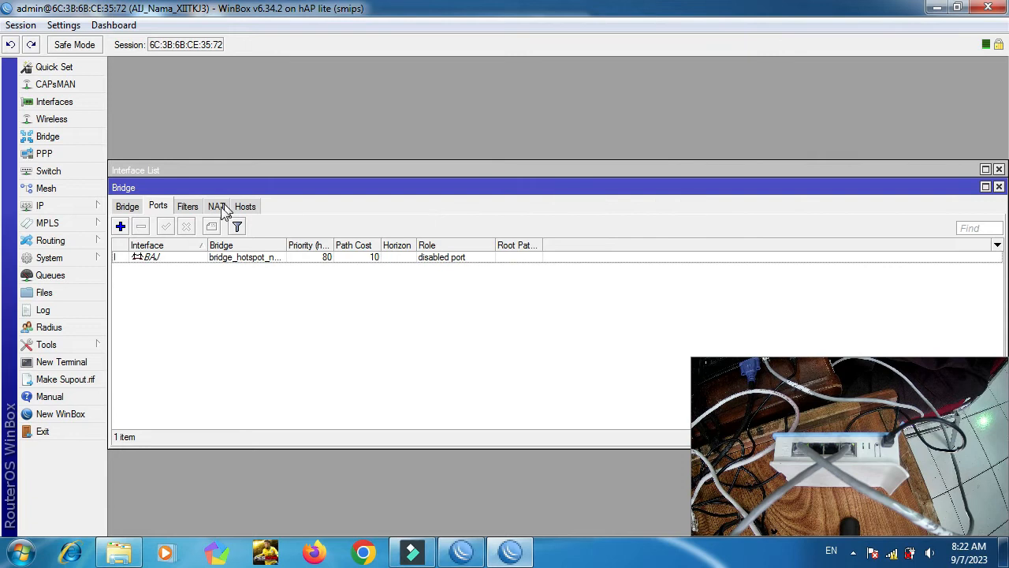
pyautogui.click(121, 227)
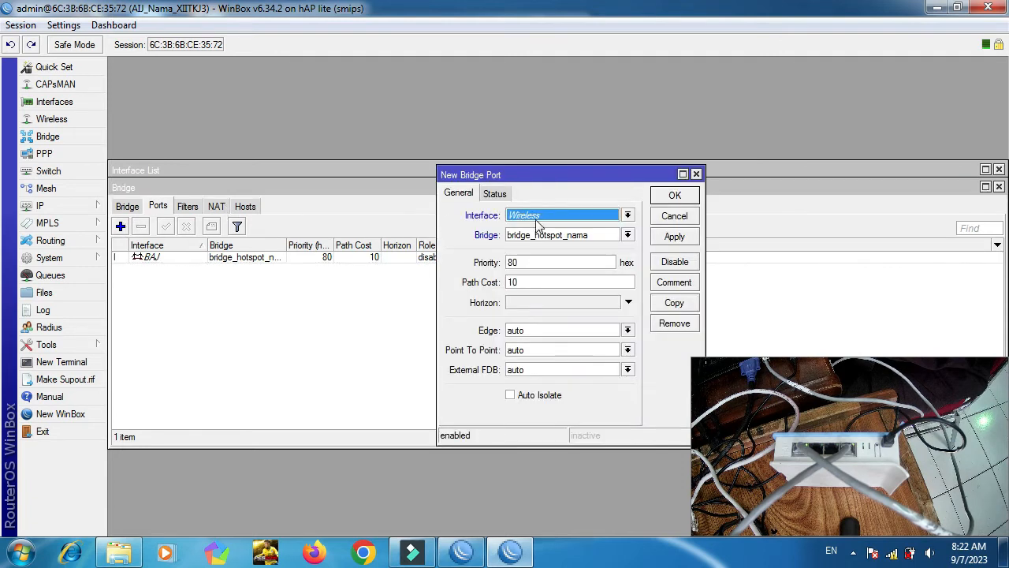
pyautogui.click(537, 219)
pyautogui.click(598, 228)
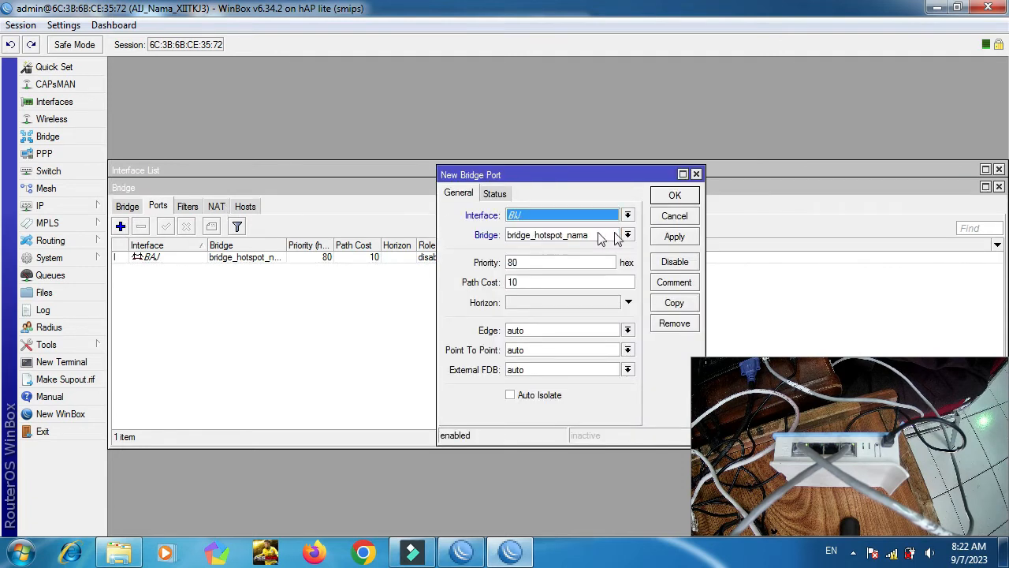
pyautogui.click(674, 237)
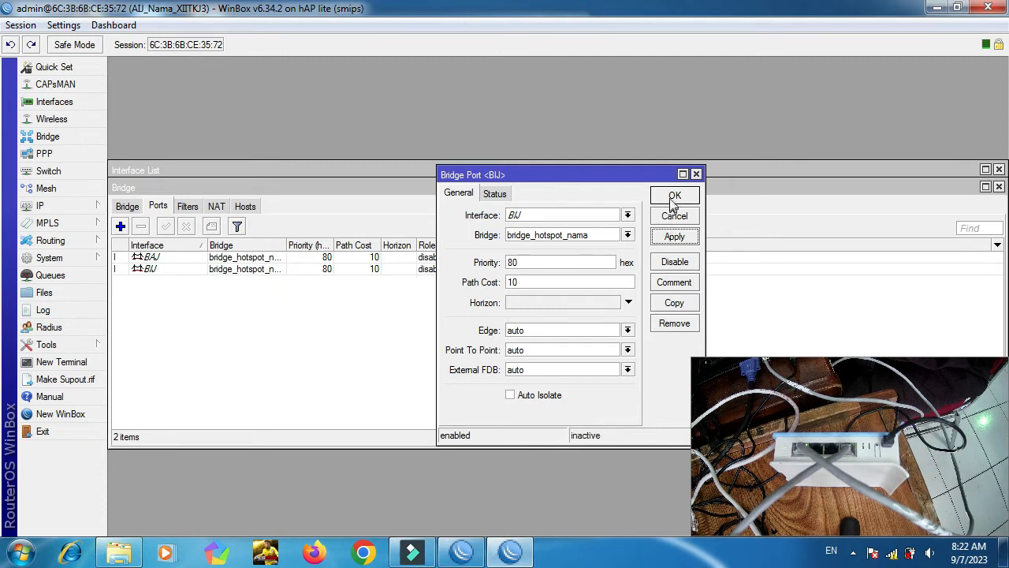
pyautogui.click(675, 194)
# Add Wireless as a third bridge port, then close the Bridge window.
pyautogui.click(121, 226)
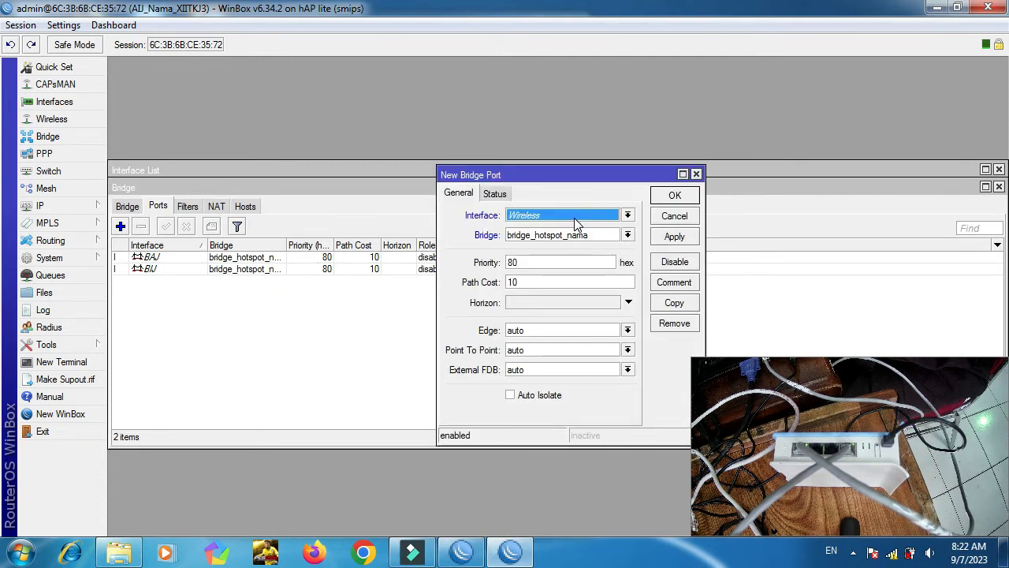
pyautogui.click(674, 237)
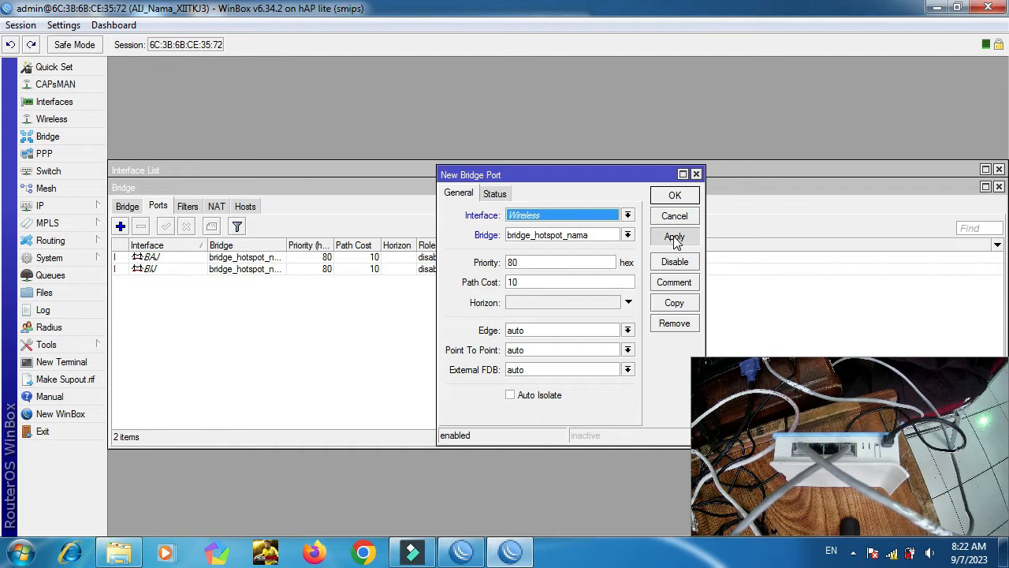
pyautogui.click(675, 196)
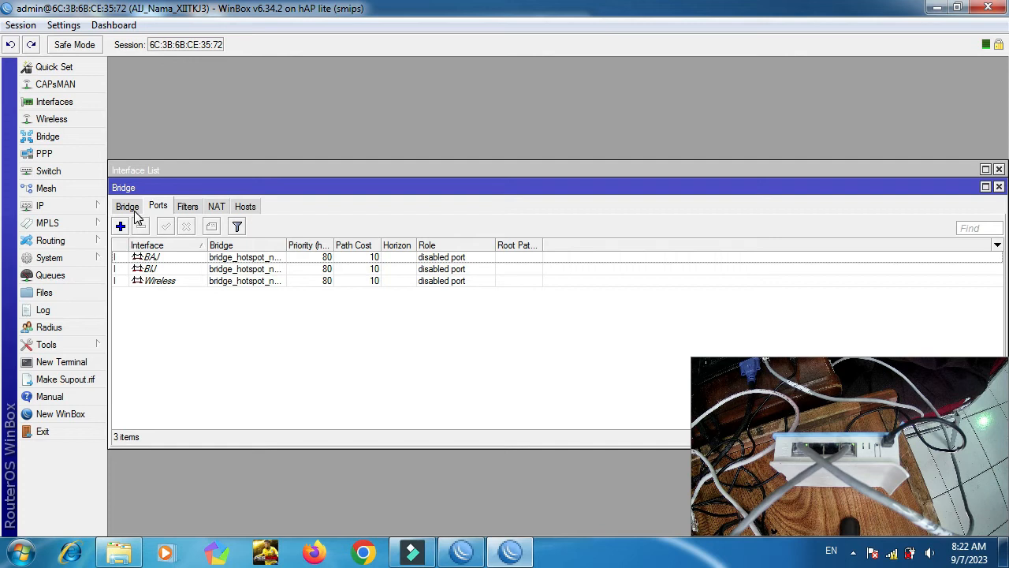
pyautogui.click(133, 210)
pyautogui.click(154, 210)
pyautogui.click(998, 187)
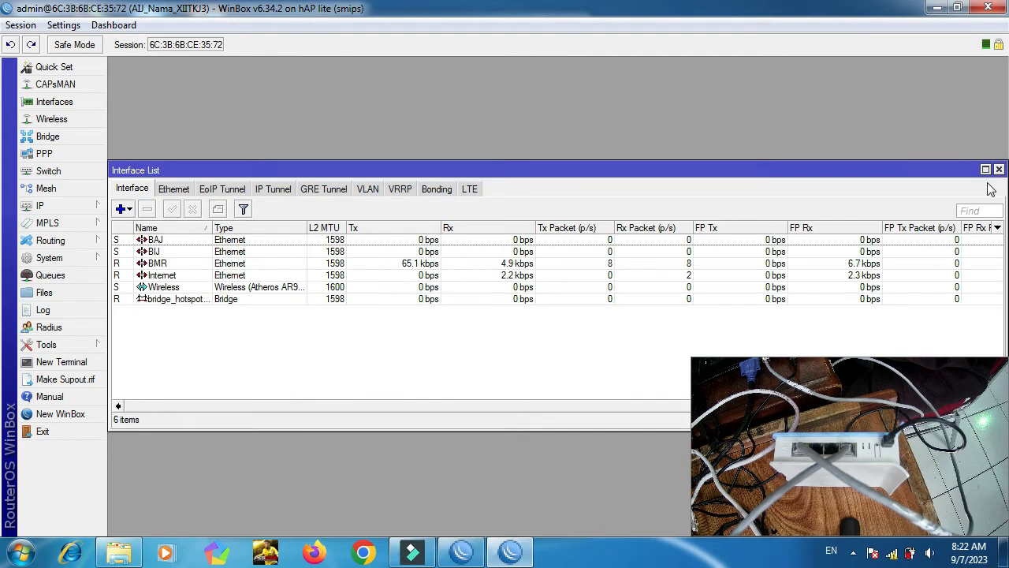
# Close the interface list and start a new entry in IP > Addresses.
pyautogui.click(998, 169)
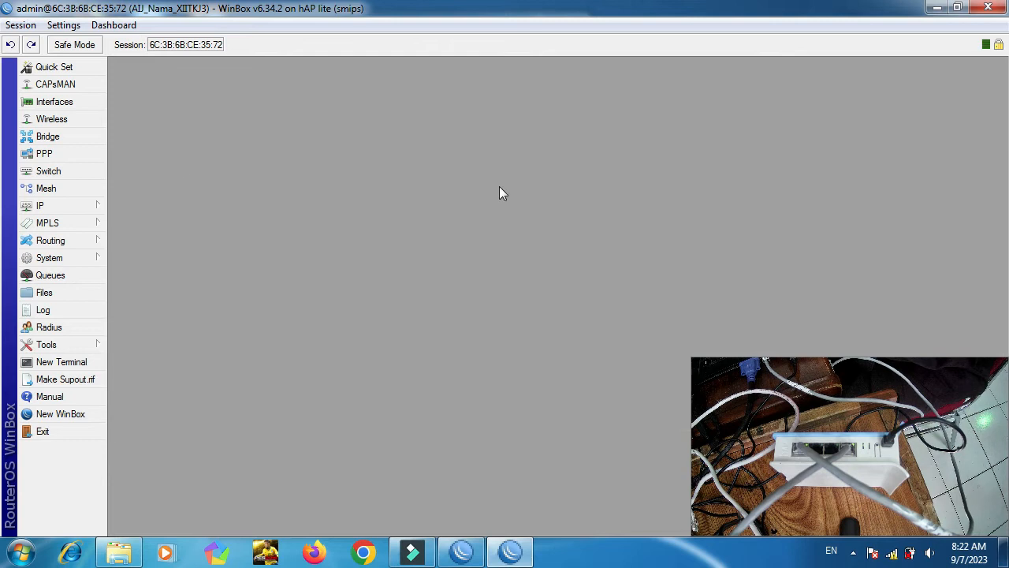
pyautogui.click(64, 205)
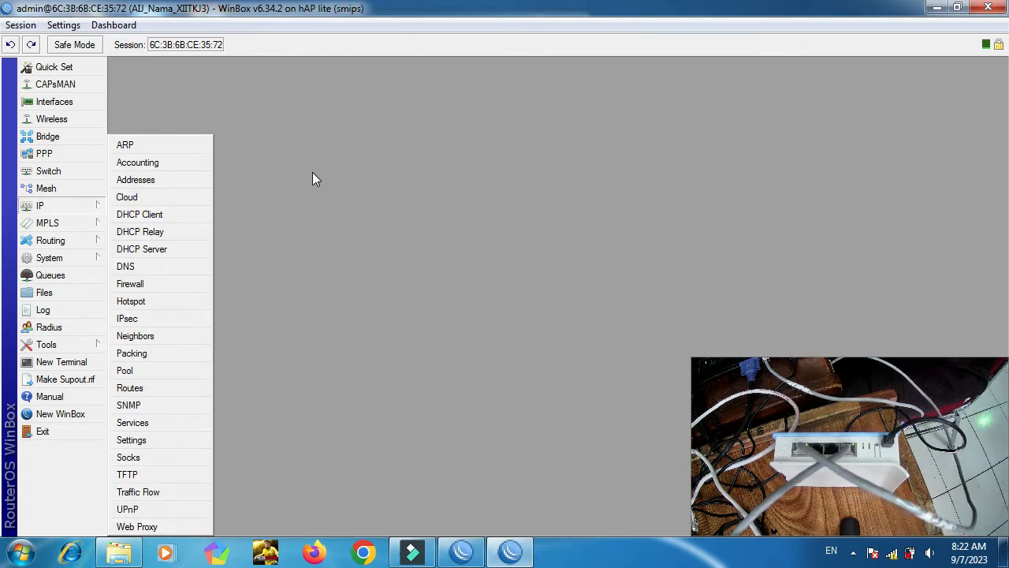
pyautogui.click(135, 180)
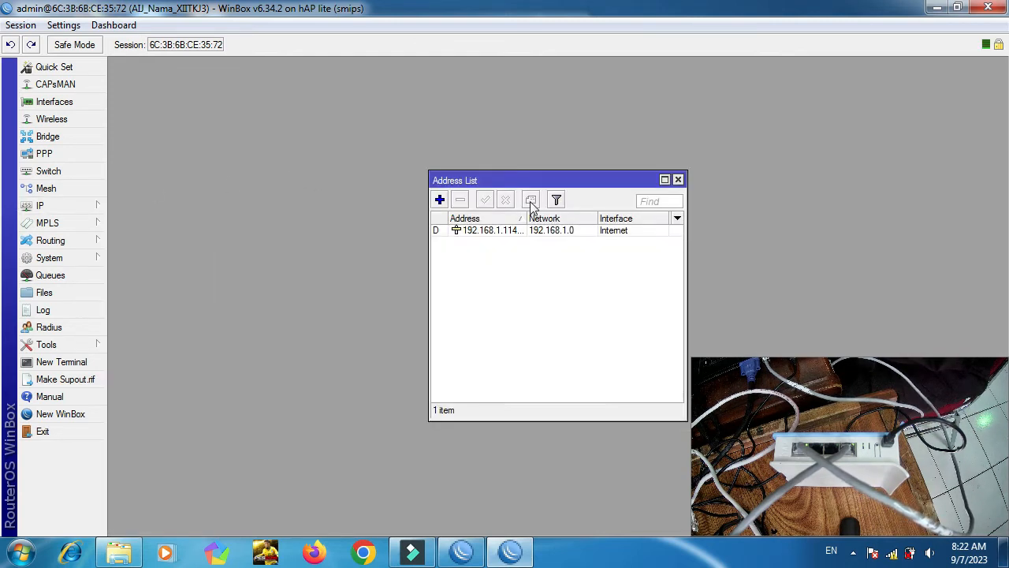
pyautogui.moveTo(499, 181); pyautogui.dragTo(366, 133)
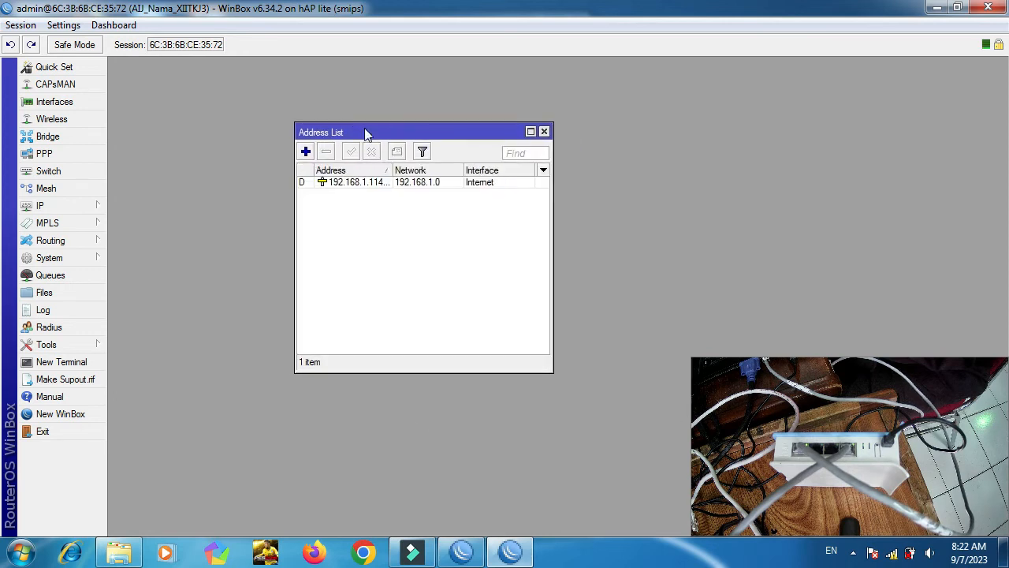
pyautogui.click(307, 152)
pyautogui.click(588, 271)
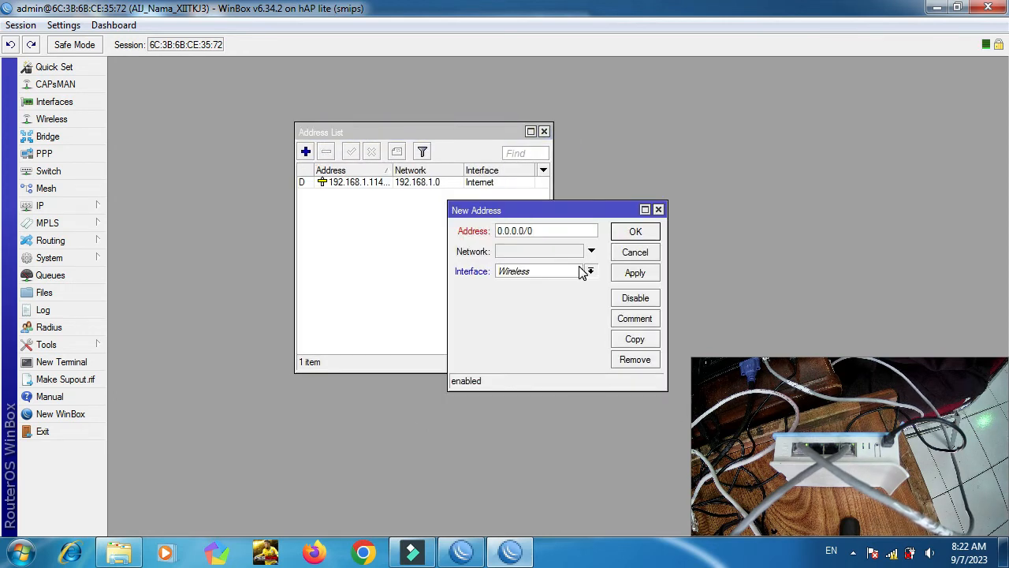
# Assign 202.198.37.1/24 to bridge_hotspot_nama and save the address.
pyautogui.click(548, 336)
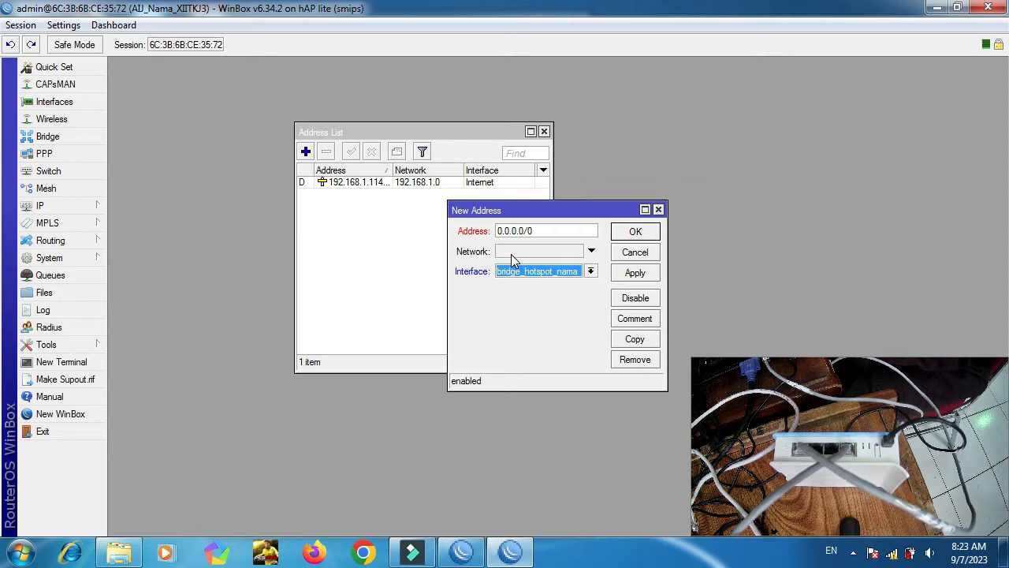
pyautogui.click(544, 231)
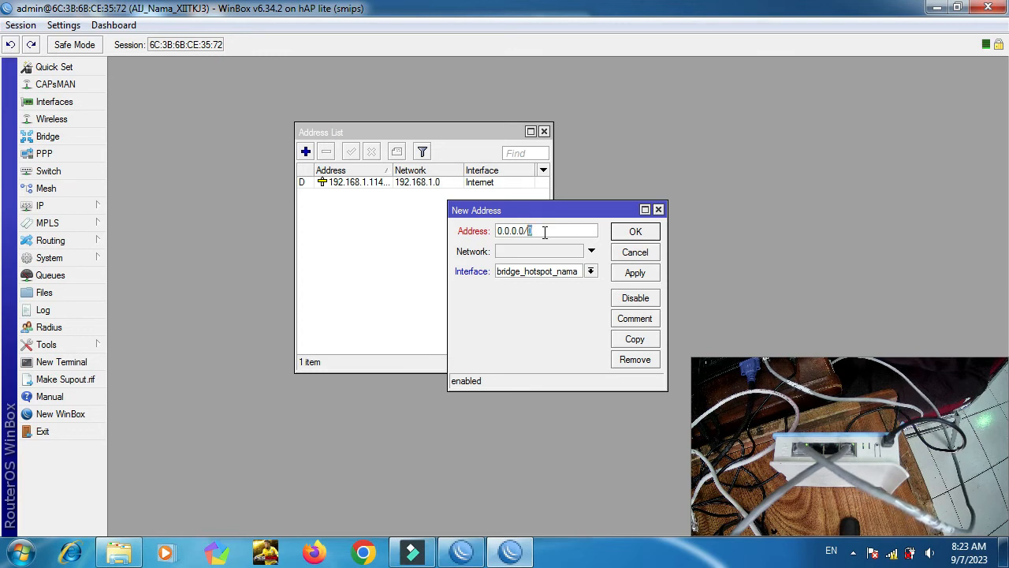
pyautogui.tripleClick(544, 231)
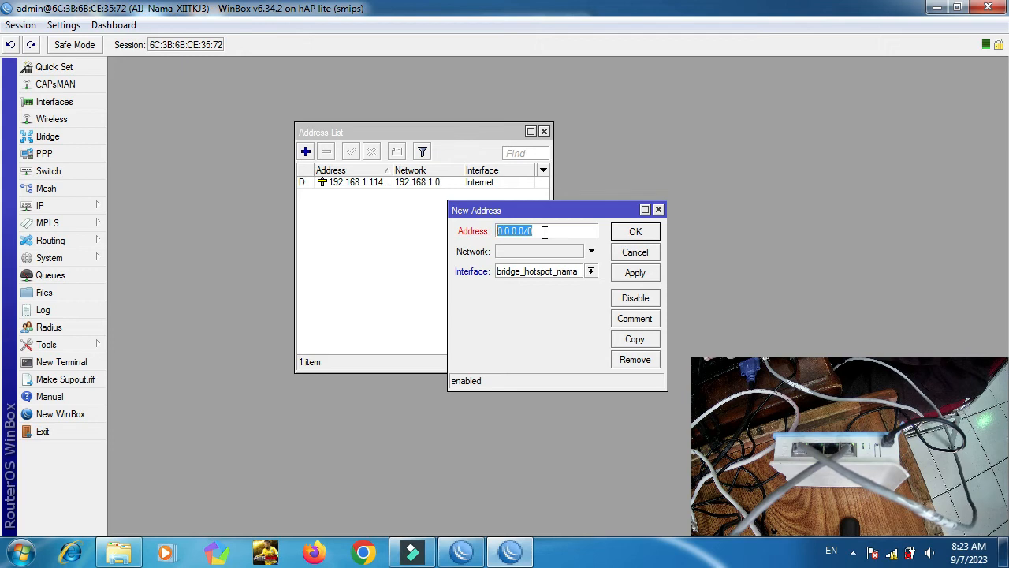
pyautogui.write('202')
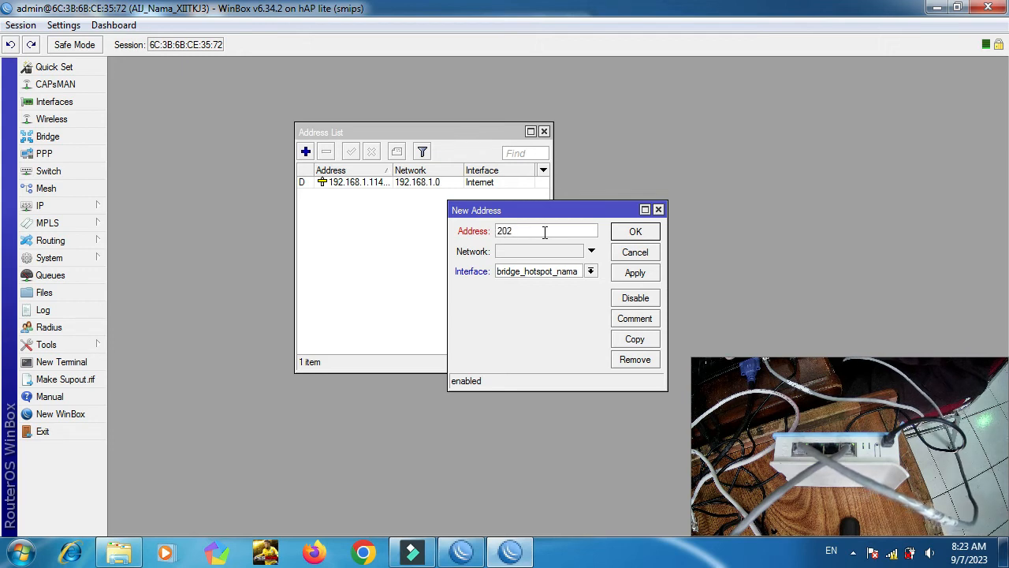
pyautogui.write('.198.')
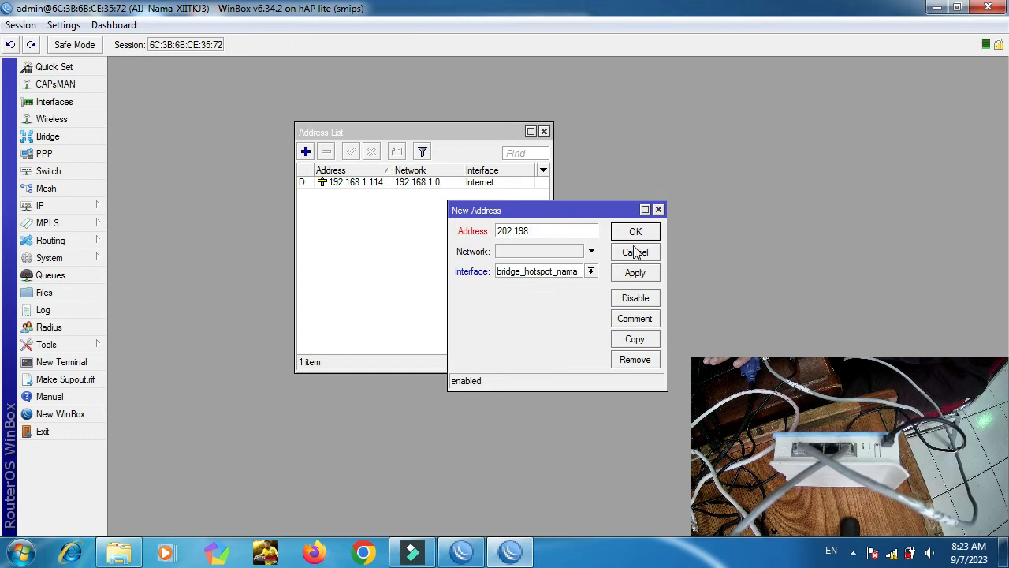
pyautogui.write('37')
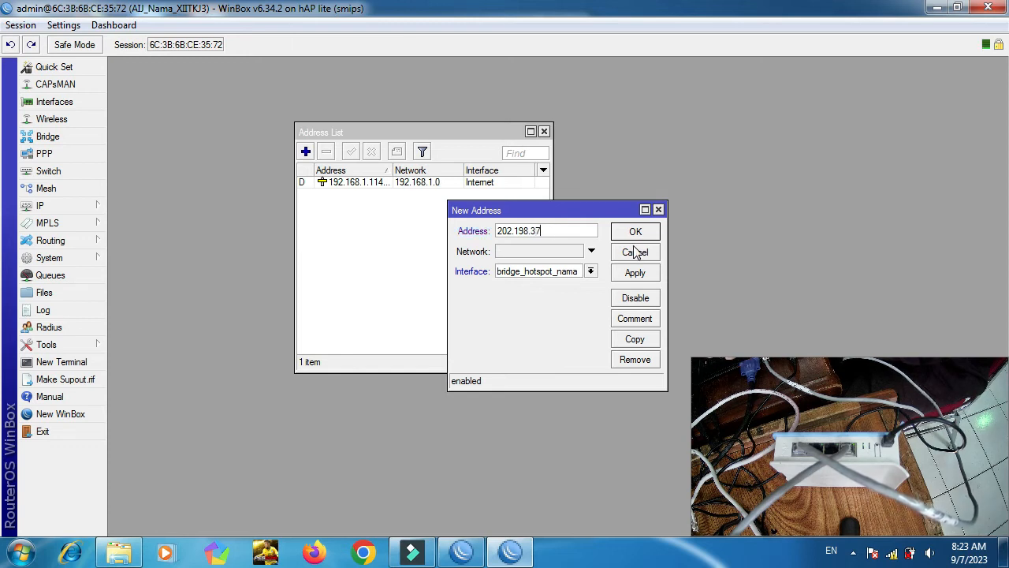
pyautogui.write('.1/1')
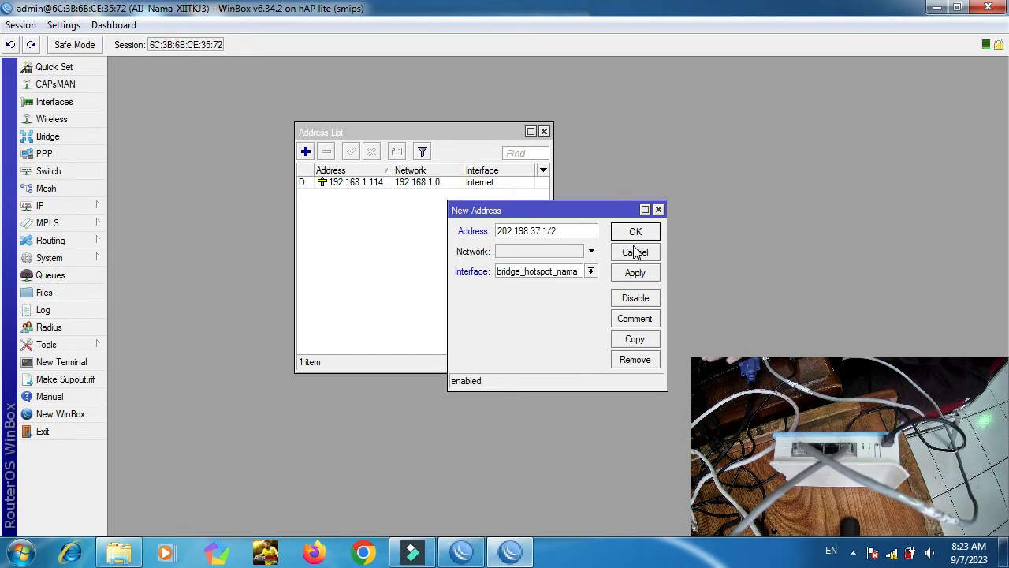
pyautogui.write('24')
pyautogui.click(647, 281)
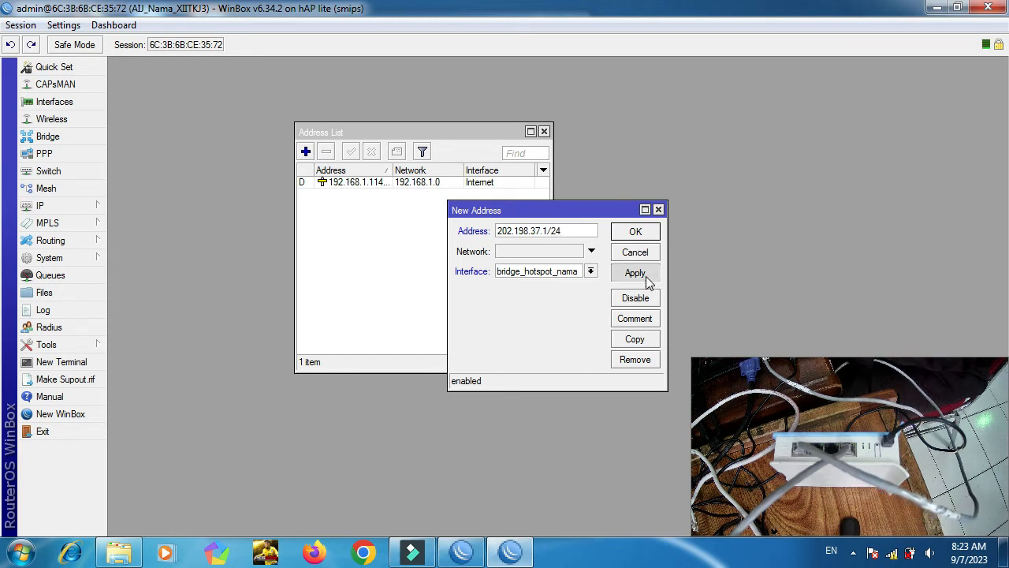
pyautogui.click(635, 233)
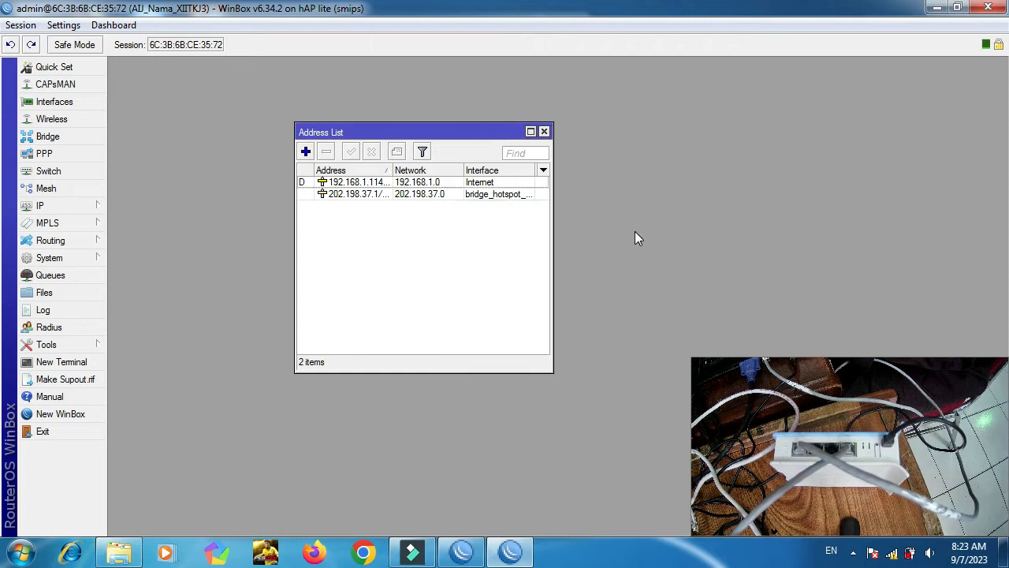
# Open the Interface List and move it down and to the right.
pyautogui.click(62, 103)
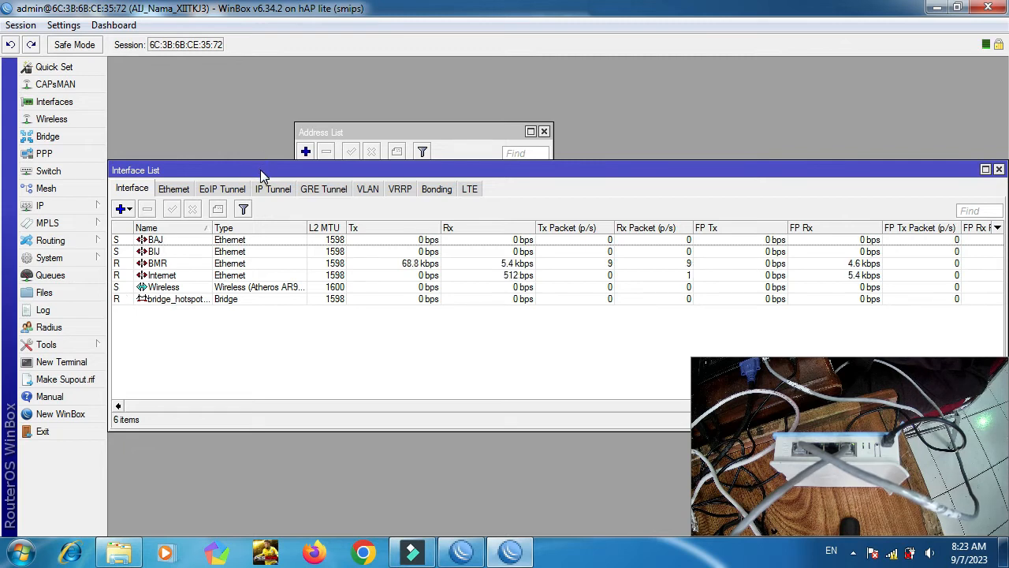
pyautogui.moveTo(260, 170); pyautogui.dragTo(574, 249)
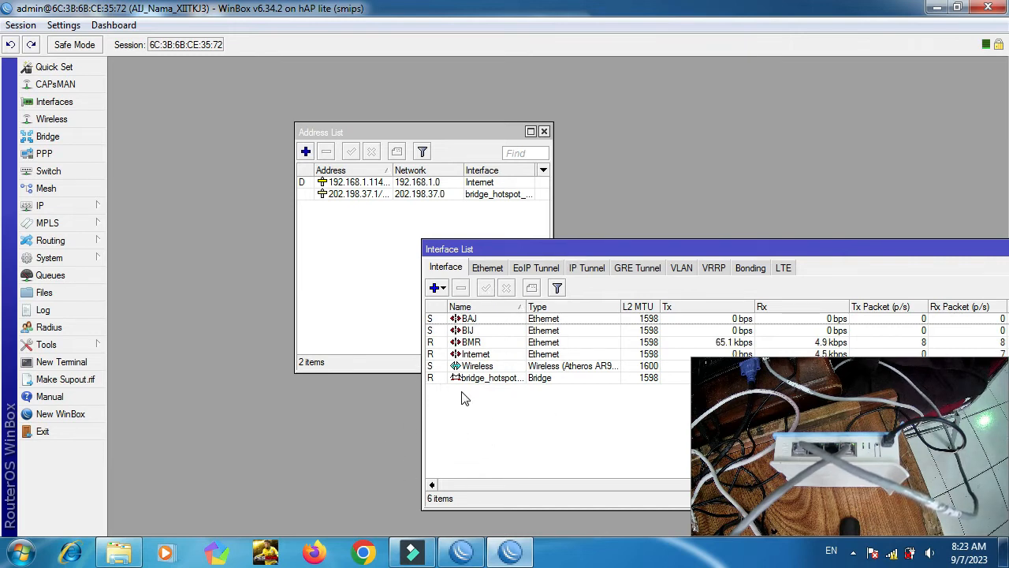
# Add the address 203.198.37.1/24 on the BMR interface and save it.
pyautogui.click(305, 152)
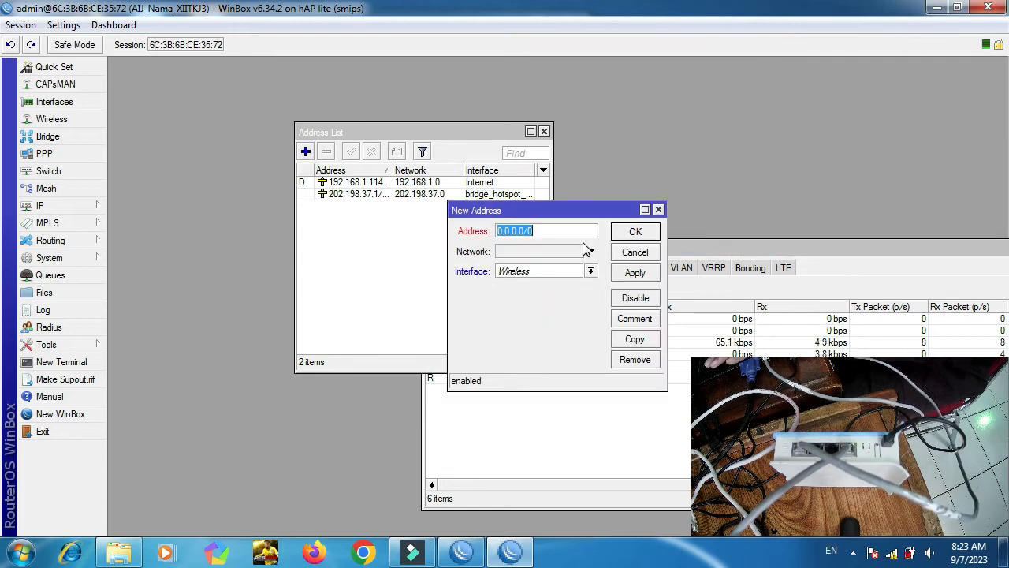
pyautogui.write('203')
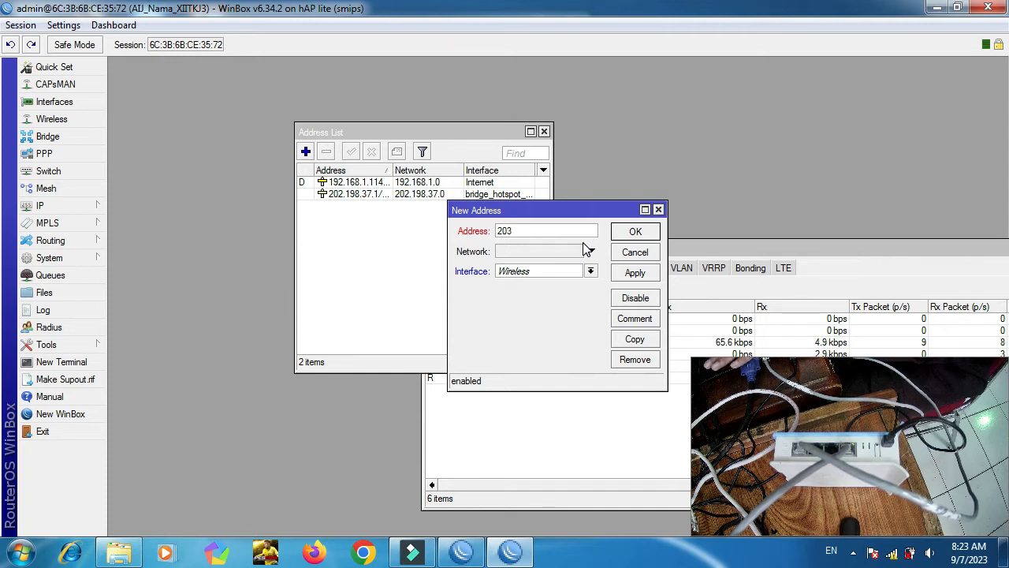
pyautogui.write('.198')
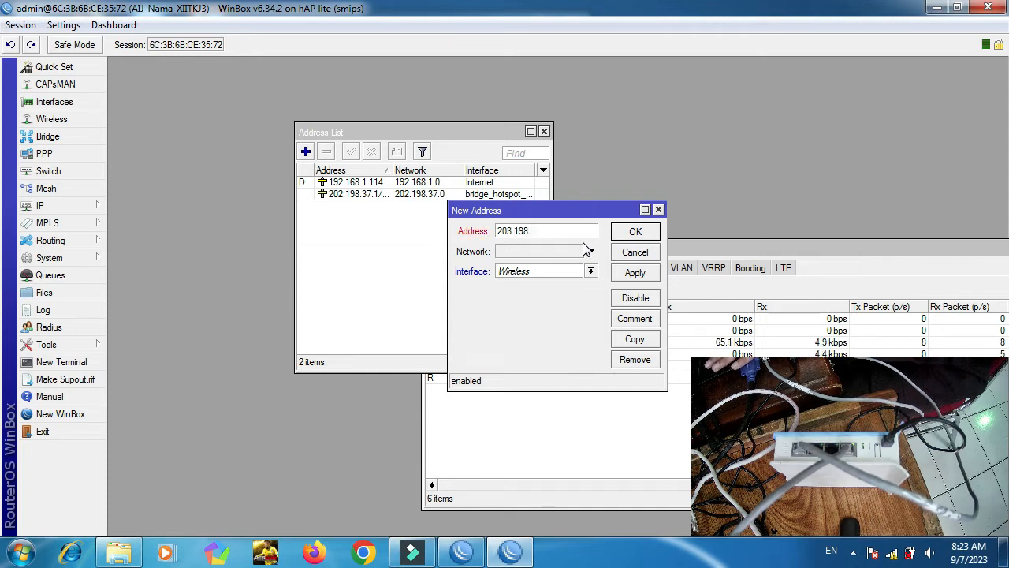
pyautogui.write('.37.1/24')
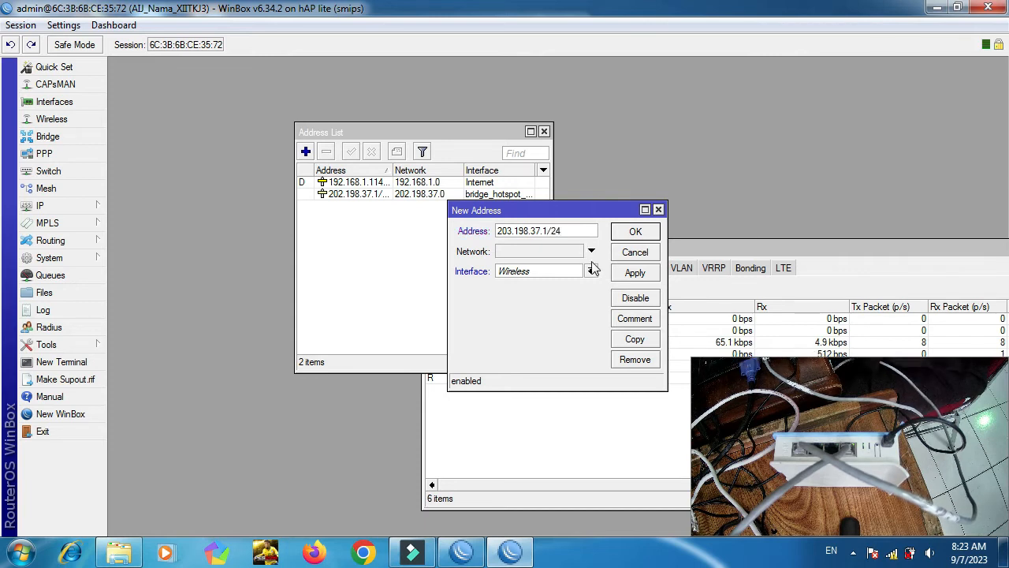
pyautogui.click(591, 270)
pyautogui.click(568, 304)
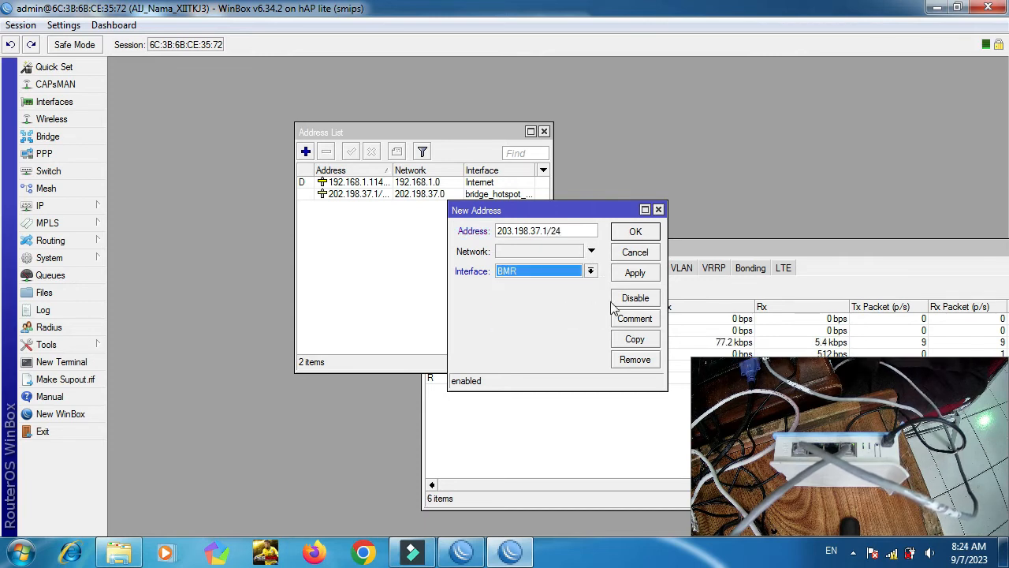
pyautogui.click(645, 276)
pyautogui.click(636, 232)
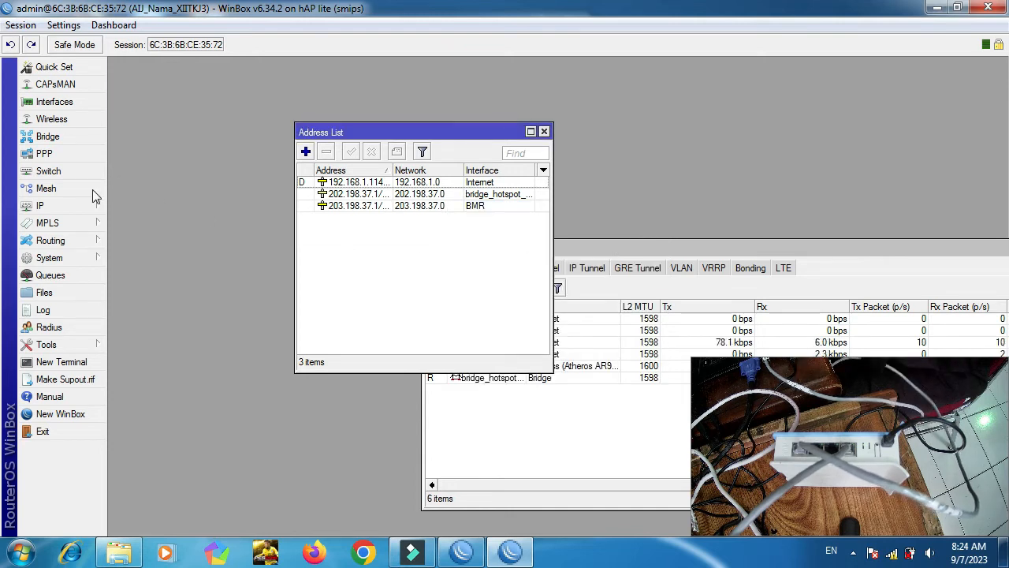
pyautogui.click(77, 204)
# Start DHCP Setup on bridge_hotspot_nama, accepting gateway 202.198.37.1.
pyautogui.click(156, 253)
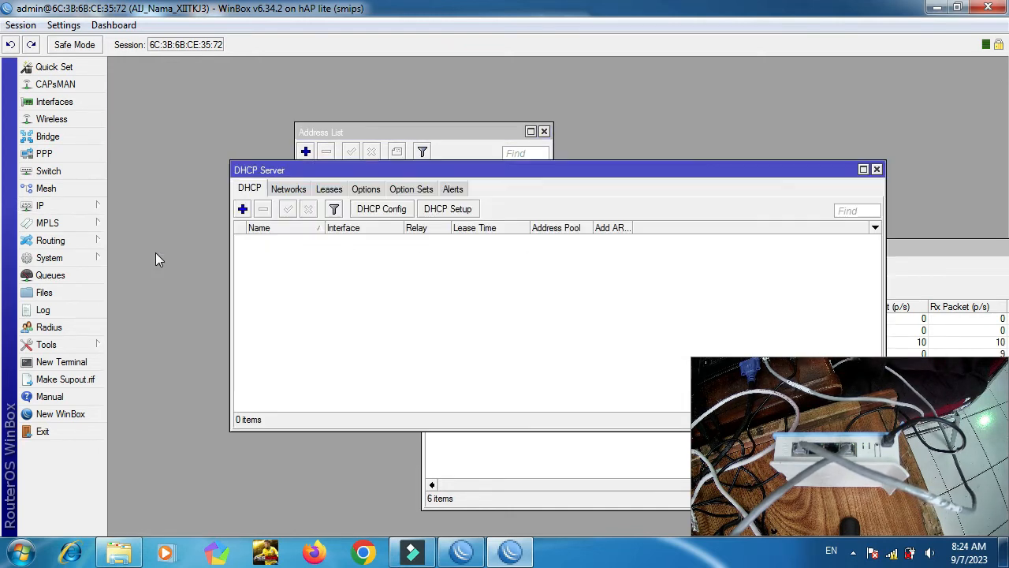
pyautogui.click(440, 211)
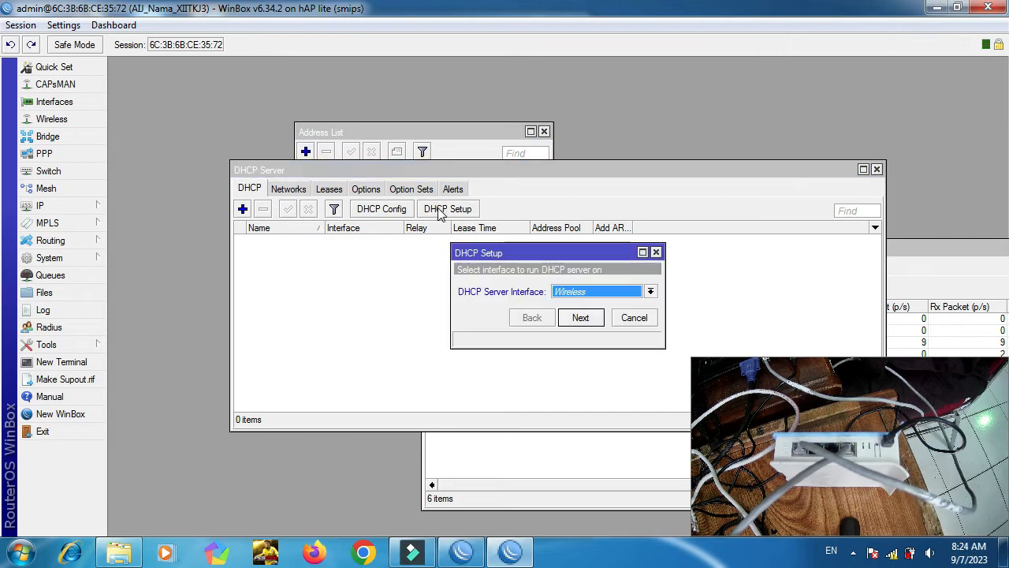
pyautogui.click(623, 291)
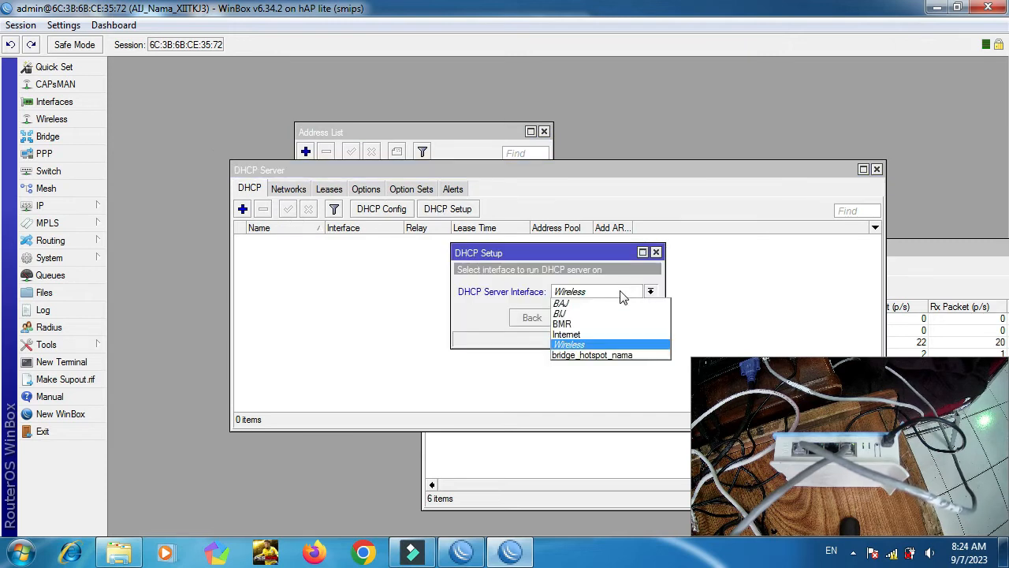
pyautogui.click(599, 356)
pyautogui.click(582, 317)
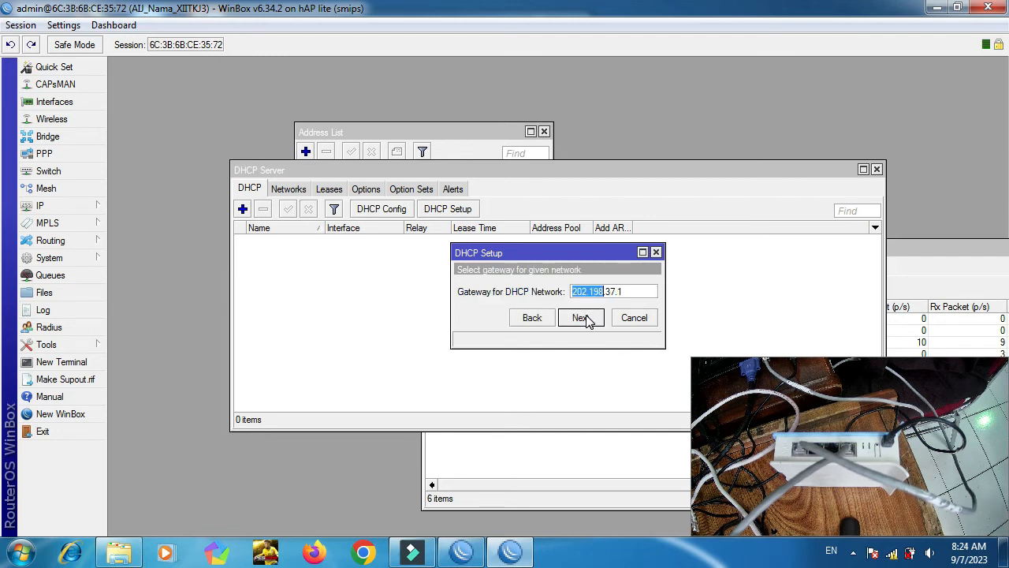
pyautogui.click(582, 317)
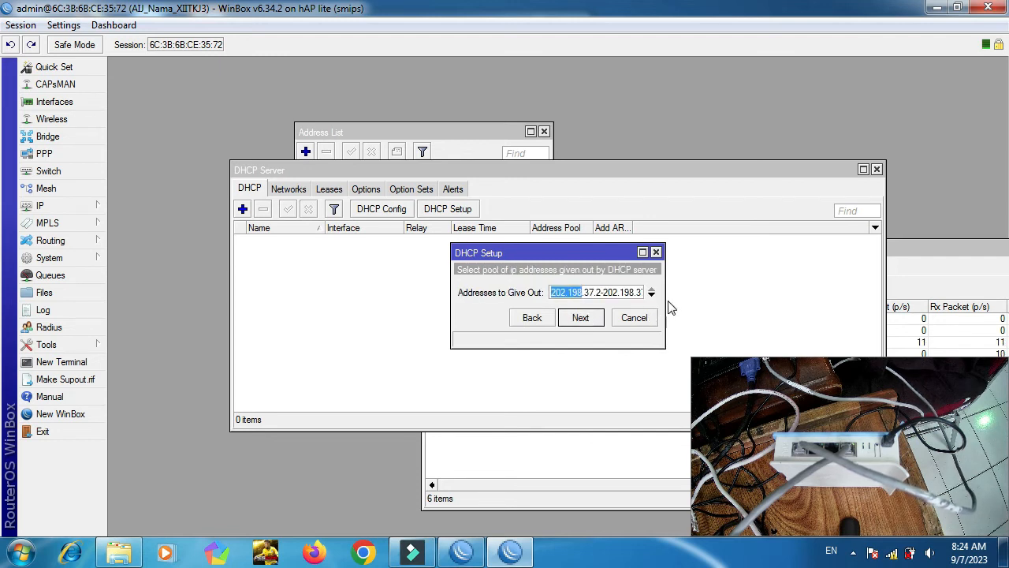
# End the pool at 202.198.37.11, keep suggested DNS and the 00:10:00 lease.
pyautogui.moveTo(666, 300); pyautogui.dragTo(793, 285)
pyautogui.click(724, 291)
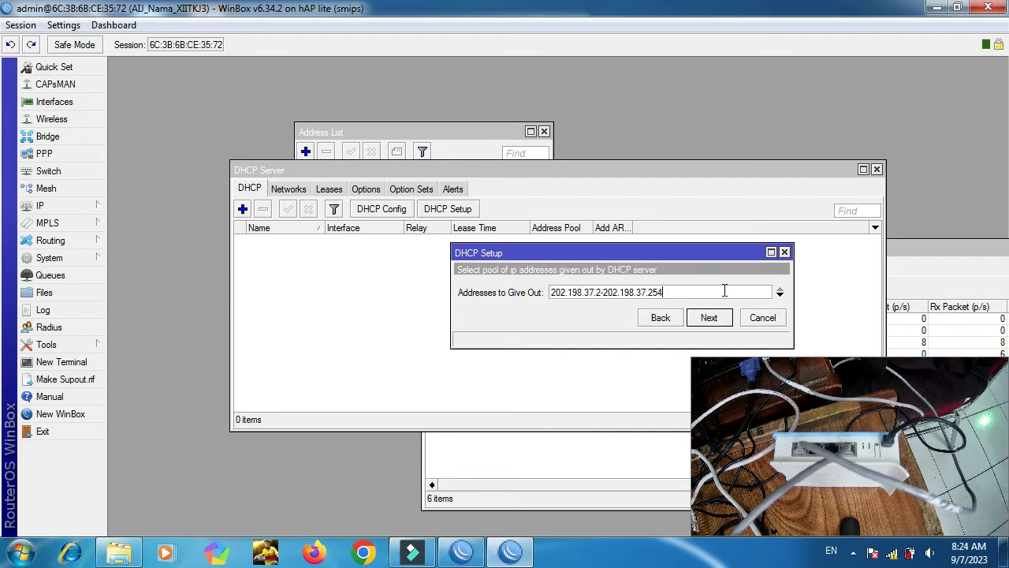
pyautogui.hotkey('shift', 'Left')
pyautogui.hotkey('shift', 'Left')
pyautogui.write('11')
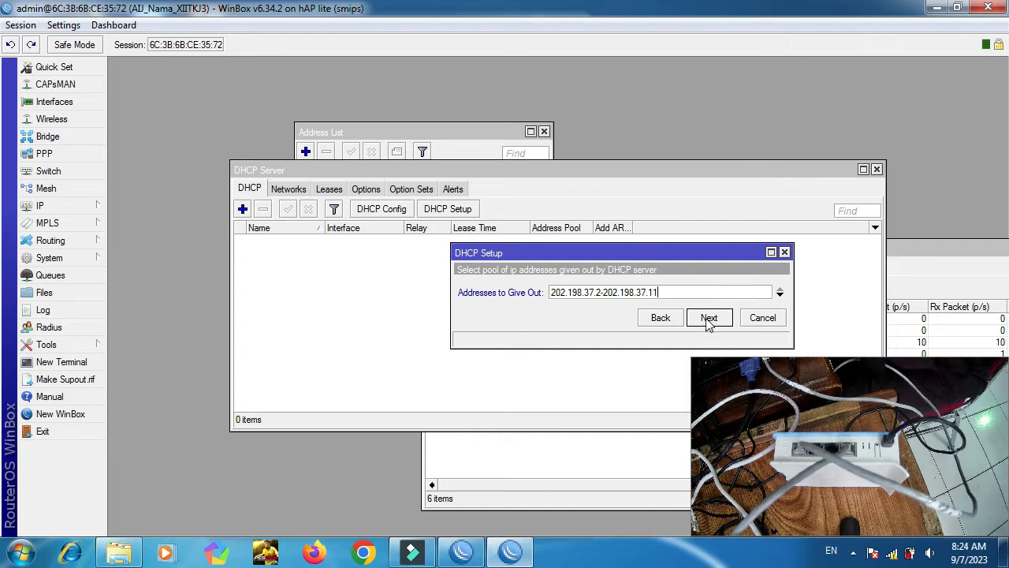
pyautogui.click(709, 318)
pyautogui.click(709, 318)
pyautogui.click(709, 317)
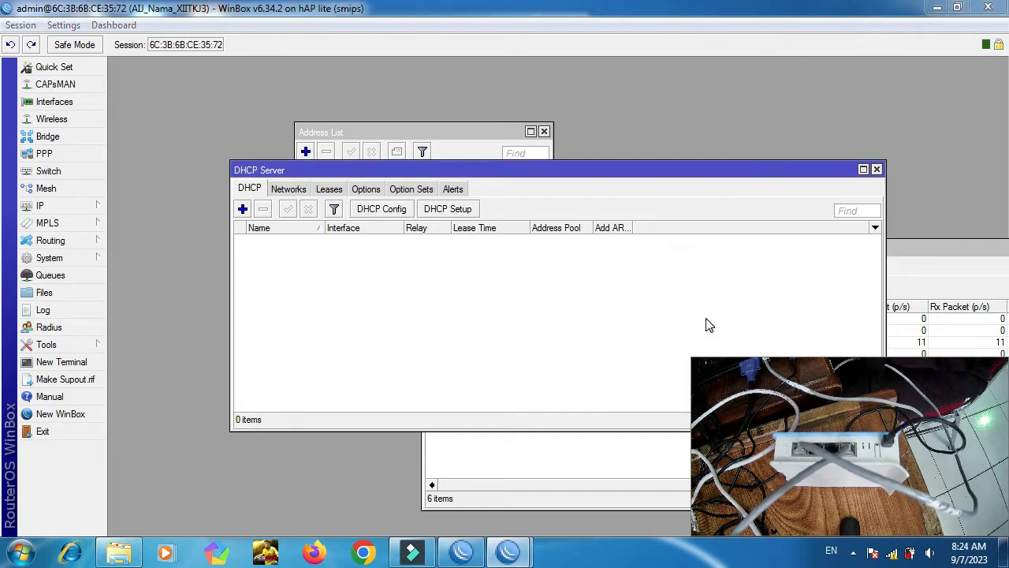
# Dismiss the previous notice and start a new DHCP setup on the BMR interface.
pyautogui.click(542, 292)
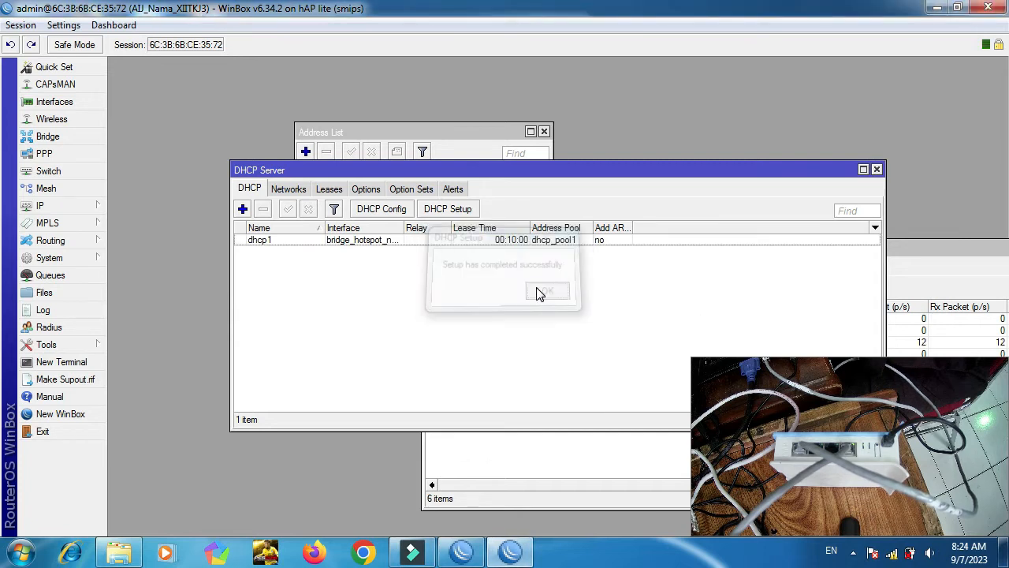
pyautogui.click(458, 209)
pyautogui.click(648, 296)
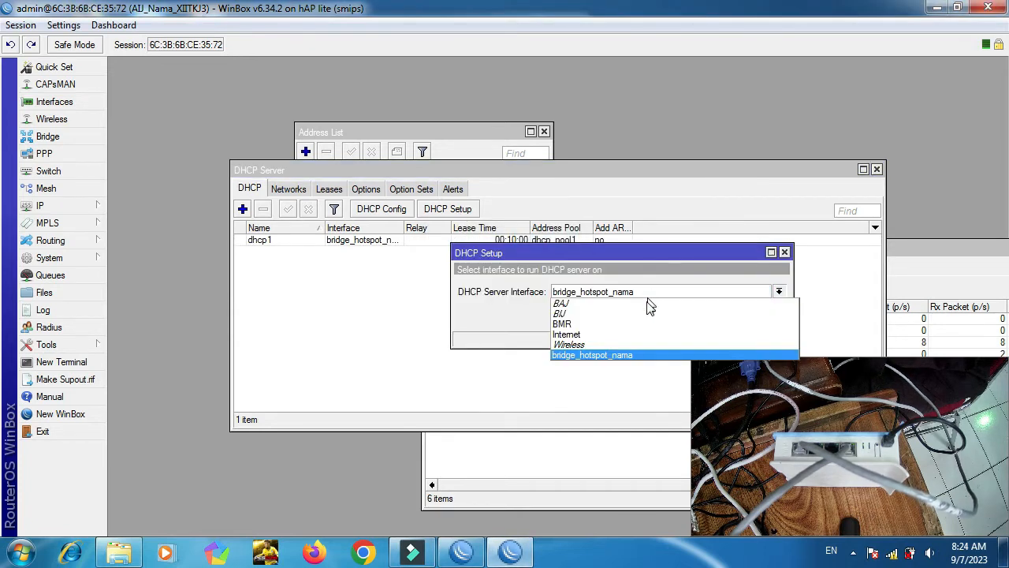
pyautogui.click(640, 324)
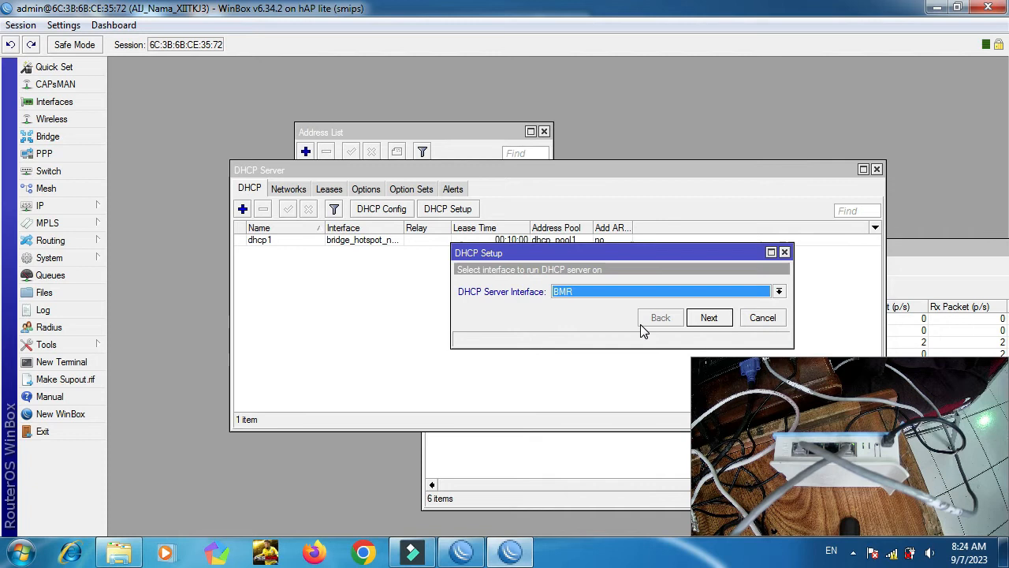
pyautogui.click(709, 319)
pyautogui.click(709, 319)
# Accept range 203.198.37.2-203.198.37.11 and DNS servers to create dhcp2, then close the list.
pyautogui.click(707, 322)
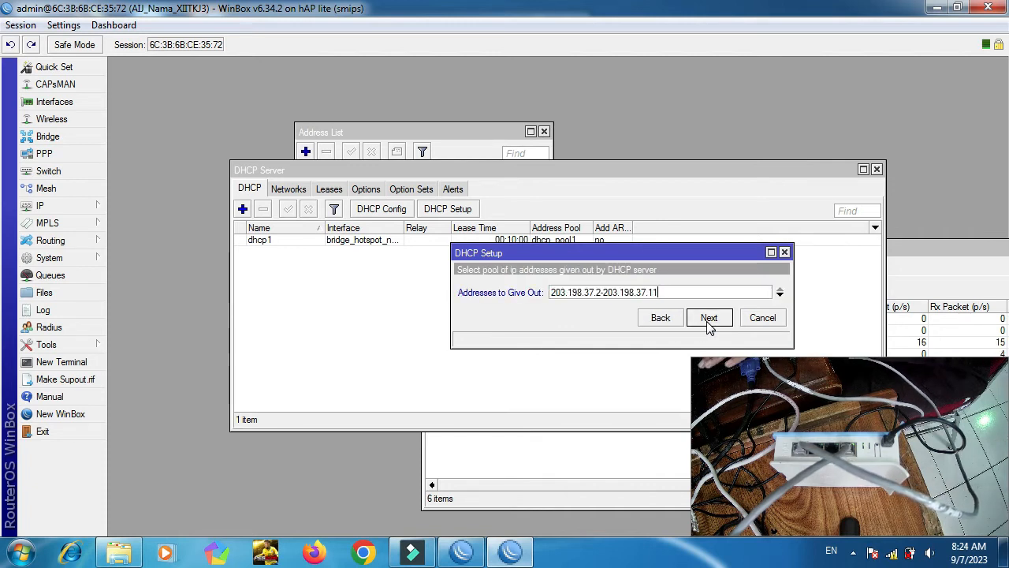
pyautogui.click(708, 319)
pyautogui.click(709, 319)
pyautogui.click(709, 319)
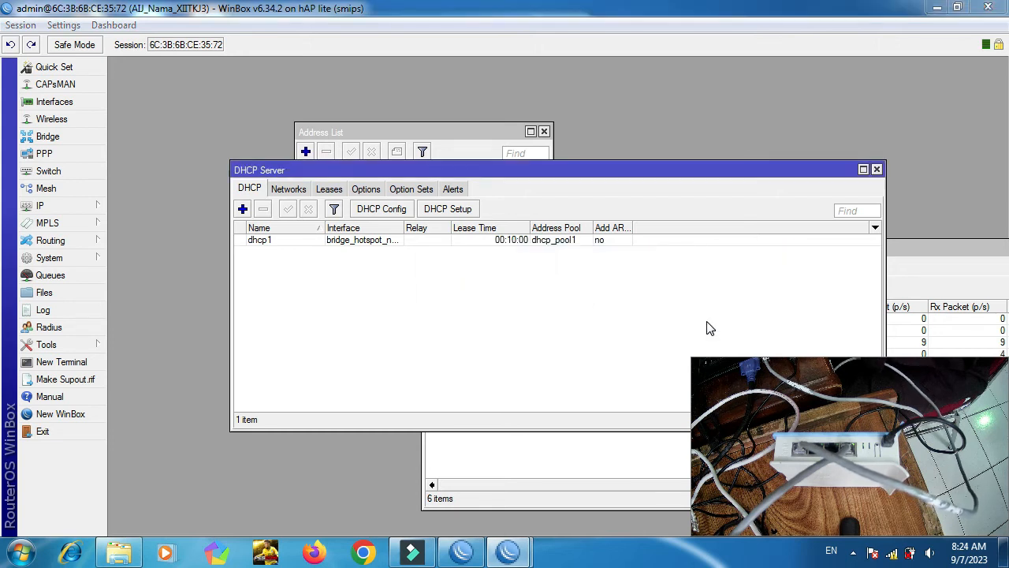
pyautogui.click(565, 292)
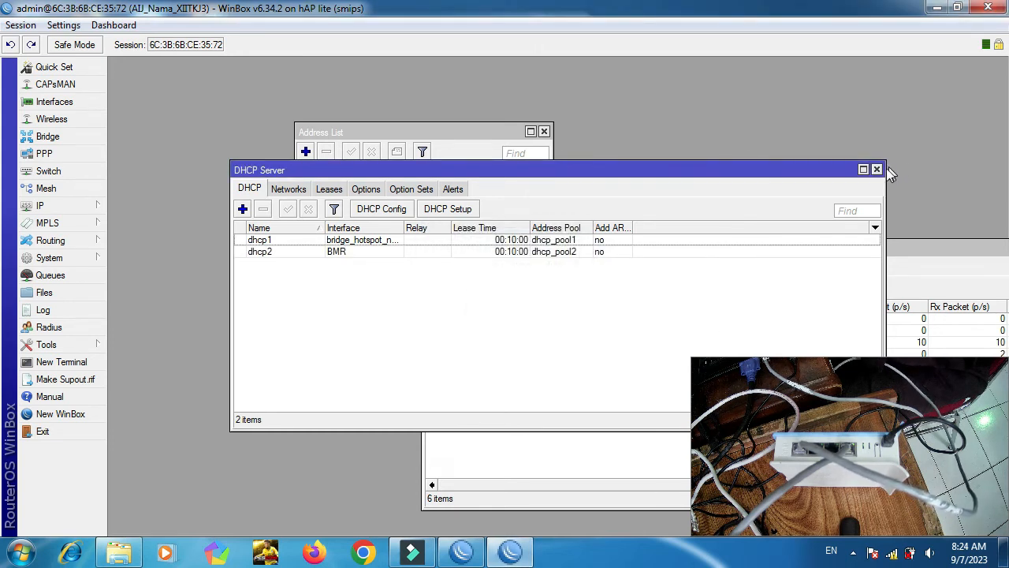
pyautogui.click(877, 169)
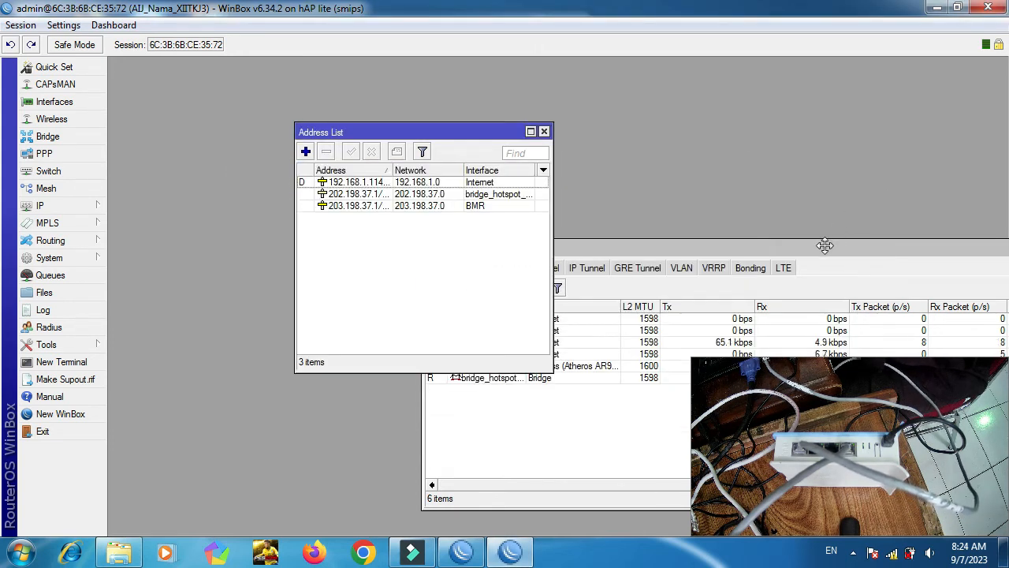
# Close the Interface List, move the Address List aside, and open the empty IP > Hotspot list.
pyautogui.moveTo(824, 246); pyautogui.dragTo(537, 165)
pyautogui.moveTo(848, 165); pyautogui.dragTo(726, 165)
pyautogui.click(917, 162)
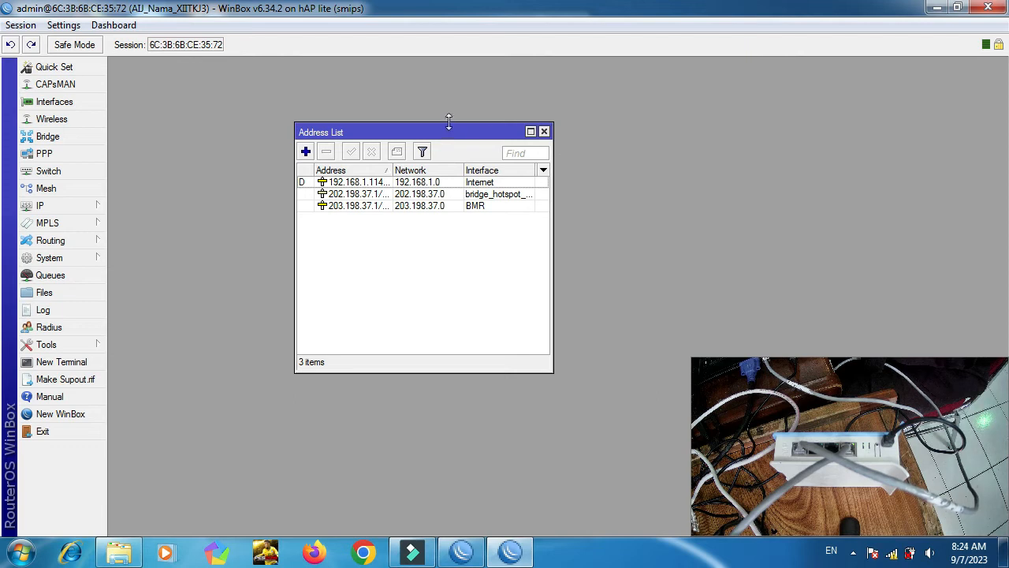
pyautogui.moveTo(423, 127); pyautogui.dragTo(276, 74)
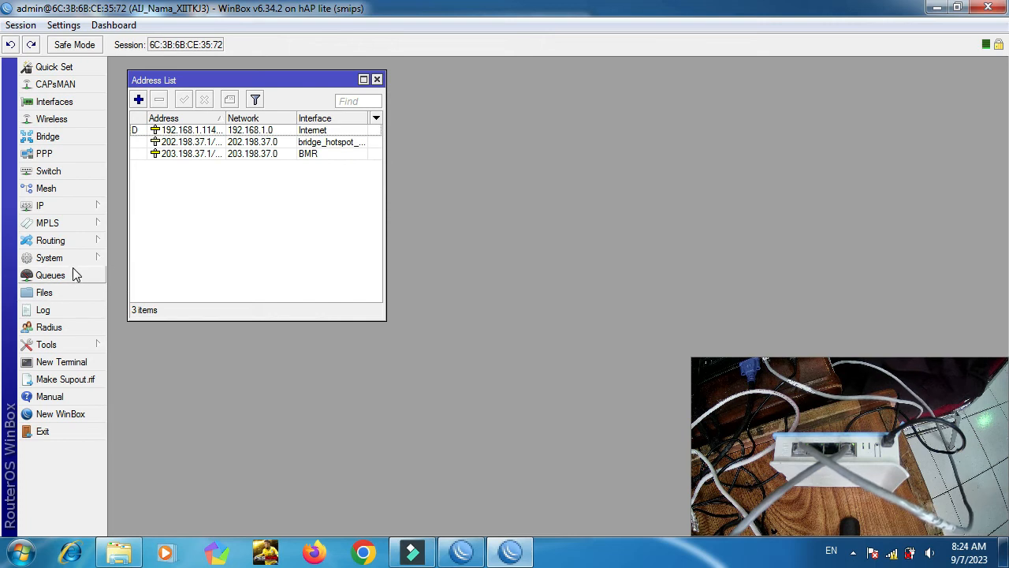
pyautogui.click(99, 212)
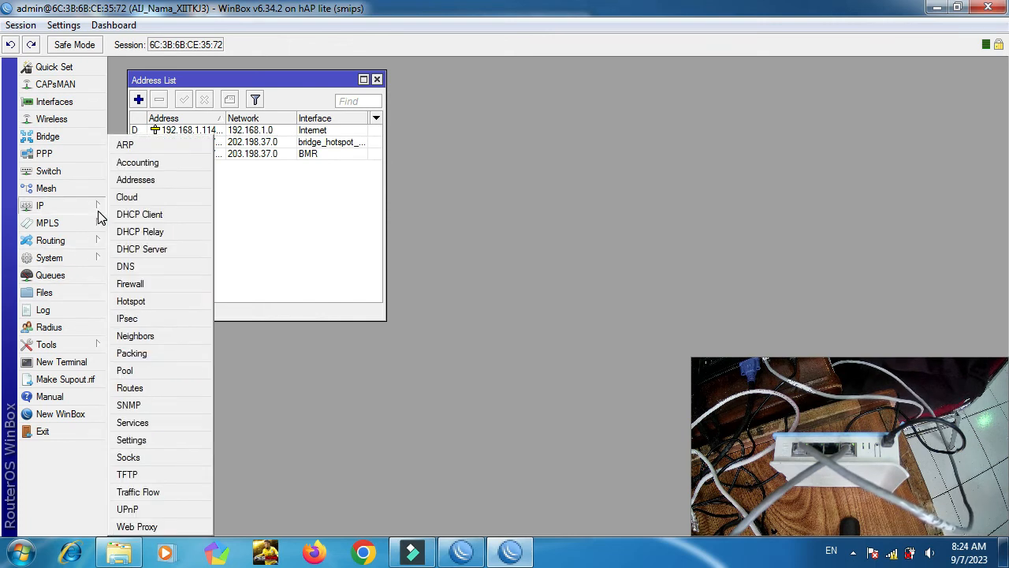
pyautogui.click(128, 302)
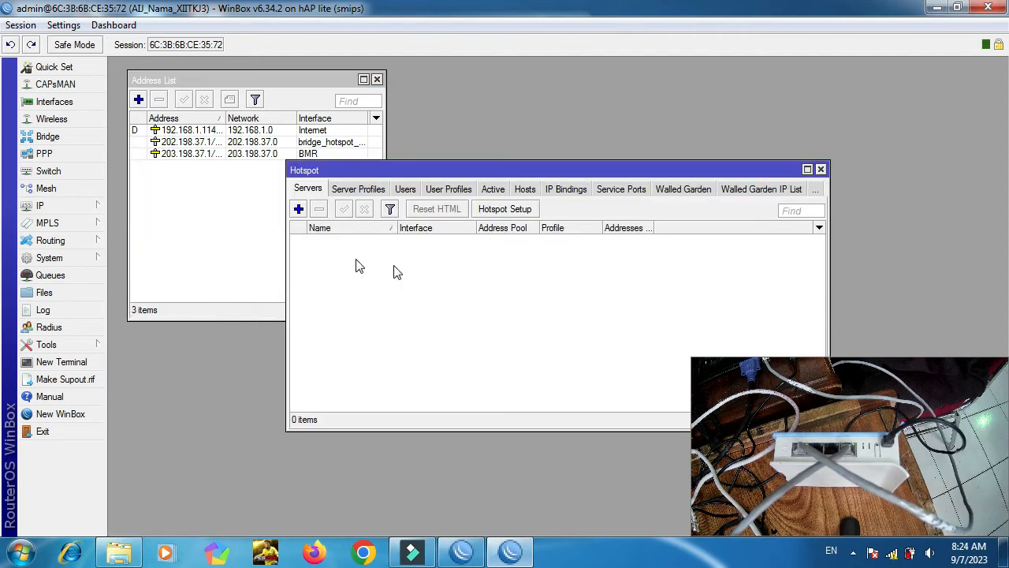
# Start Hotspot Setup on bridge_hotspot_nama and accept the local network address.
pyautogui.click(509, 212)
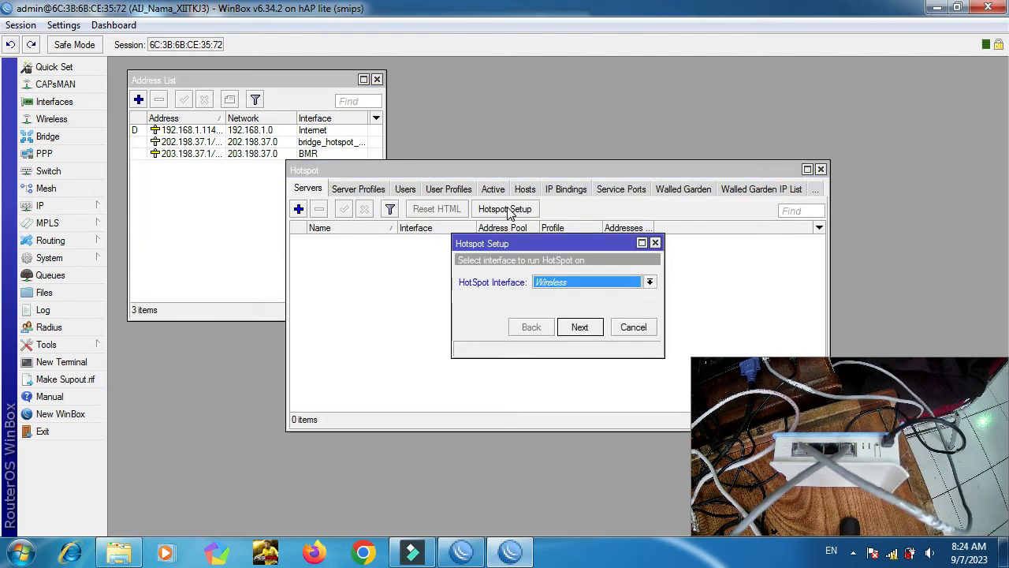
pyautogui.click(595, 284)
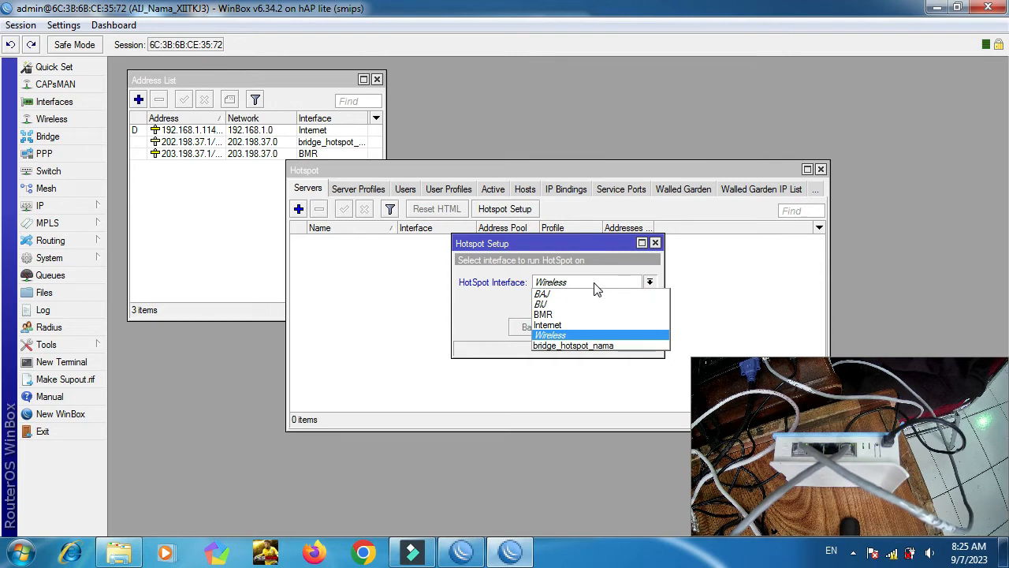
pyautogui.click(583, 347)
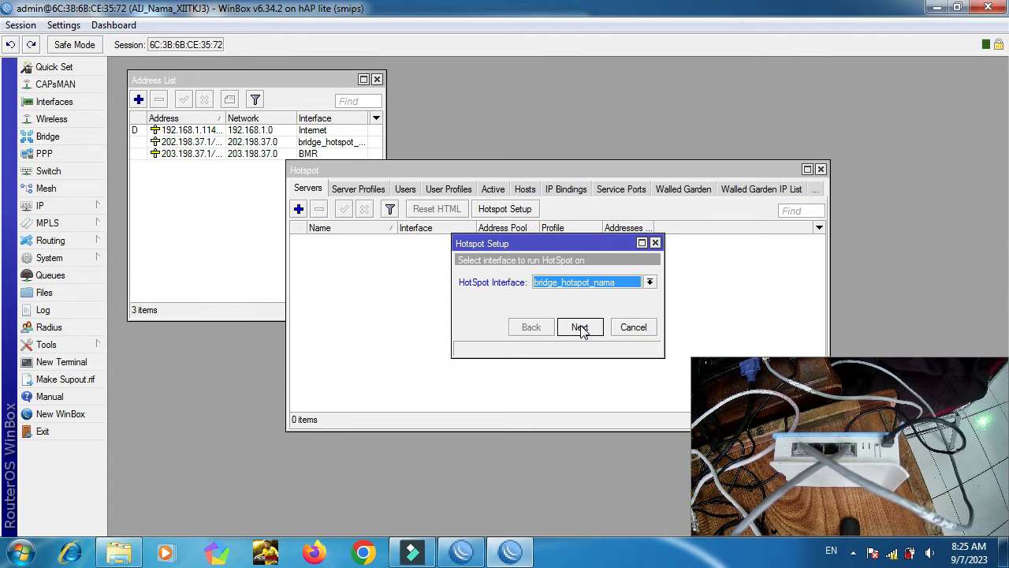
pyautogui.click(580, 328)
pyautogui.click(580, 328)
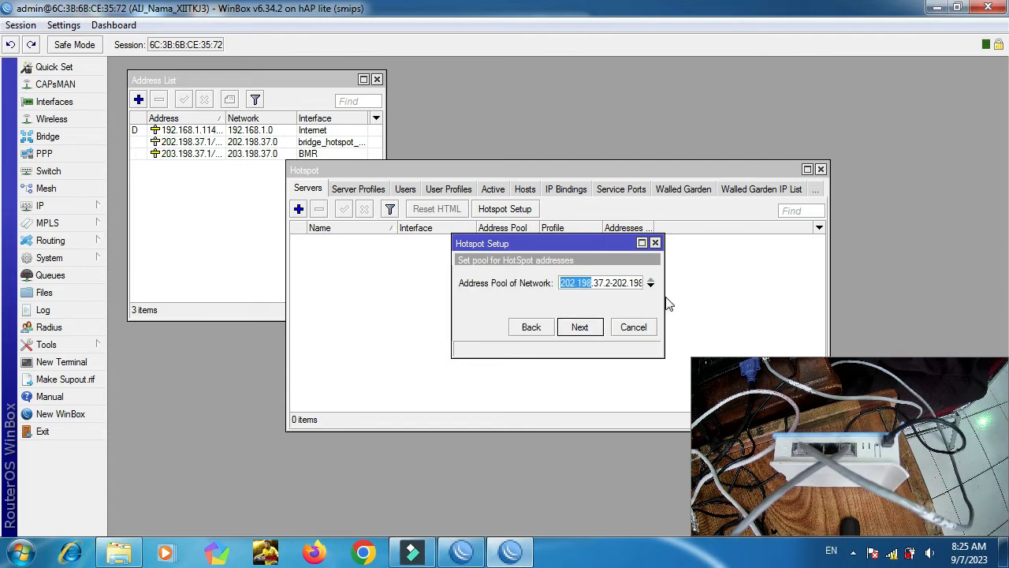
pyautogui.moveTo(662, 297); pyautogui.dragTo(759, 296)
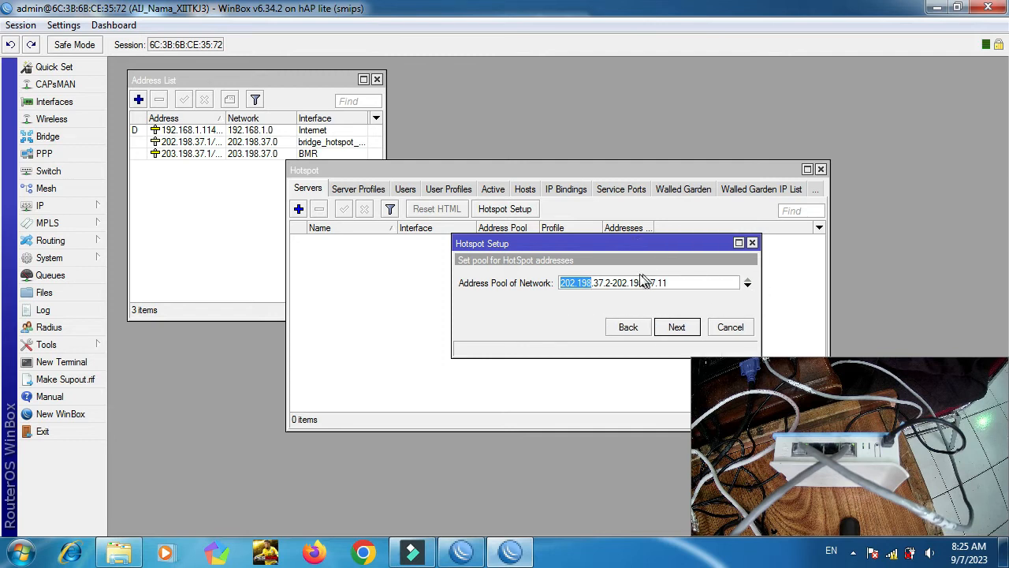
pyautogui.moveTo(578, 286); pyautogui.dragTo(595, 289)
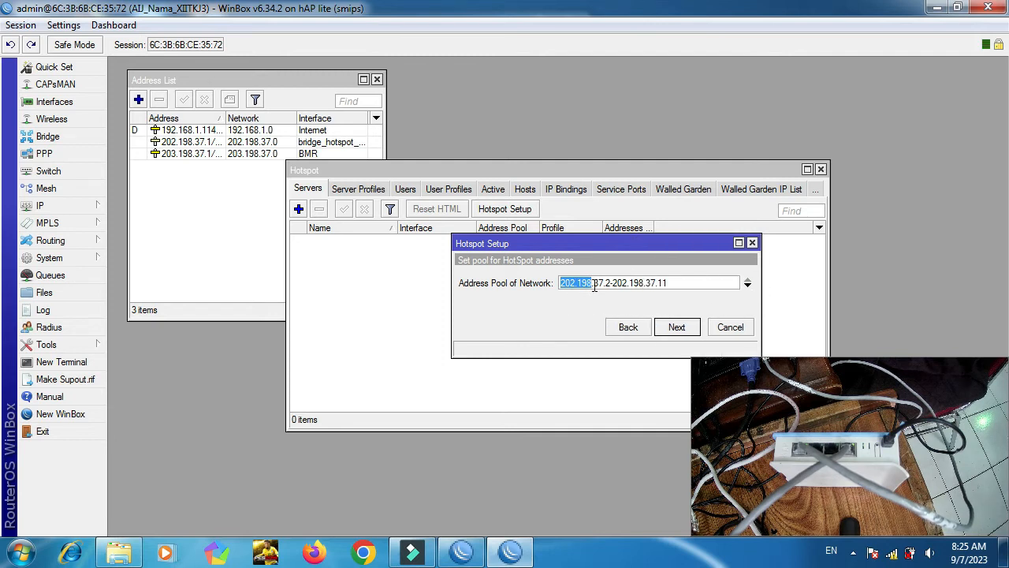
pyautogui.click(669, 330)
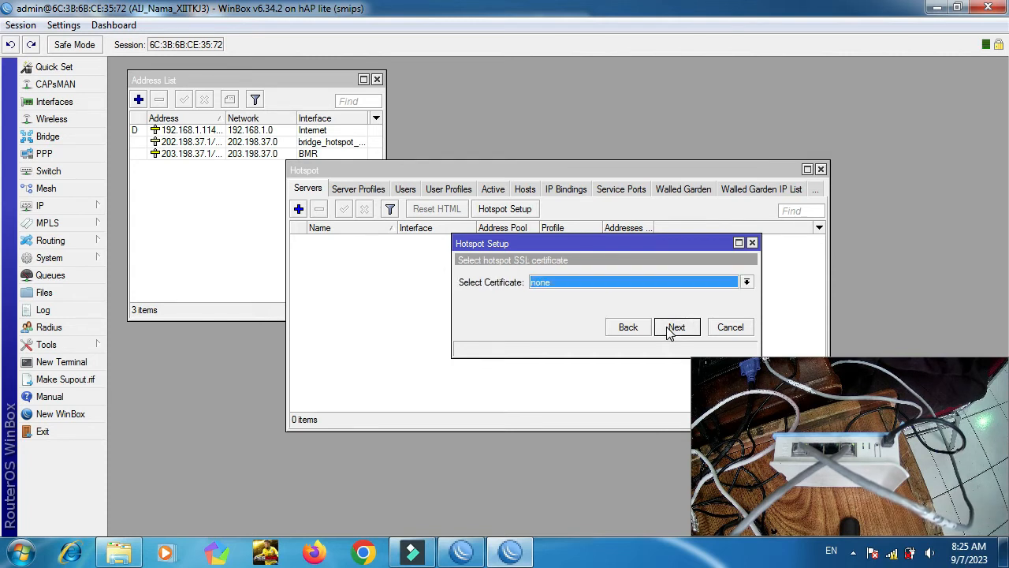
pyautogui.click(669, 329)
pyautogui.click(669, 329)
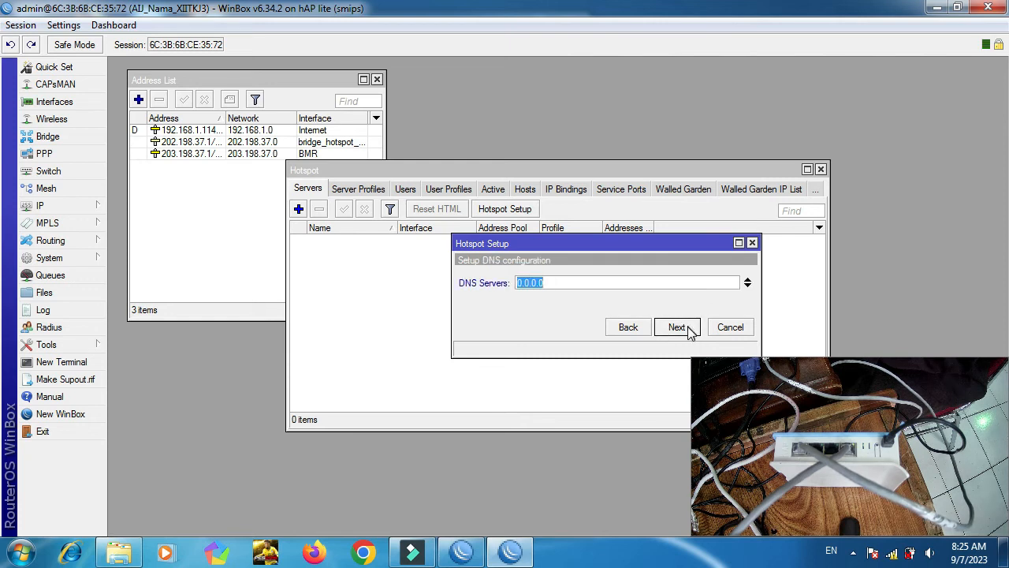
pyautogui.click(691, 330)
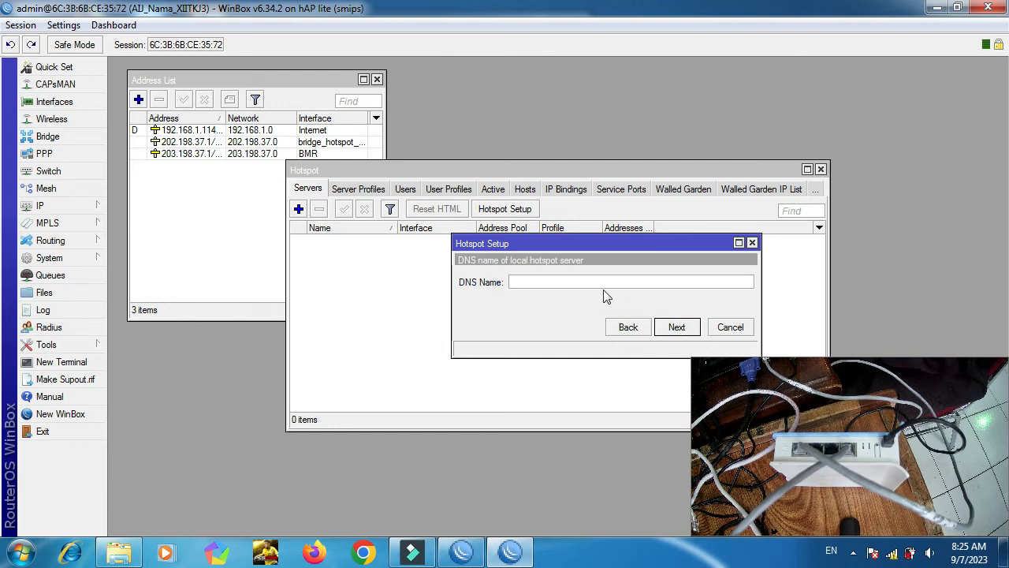
pyautogui.write('www')
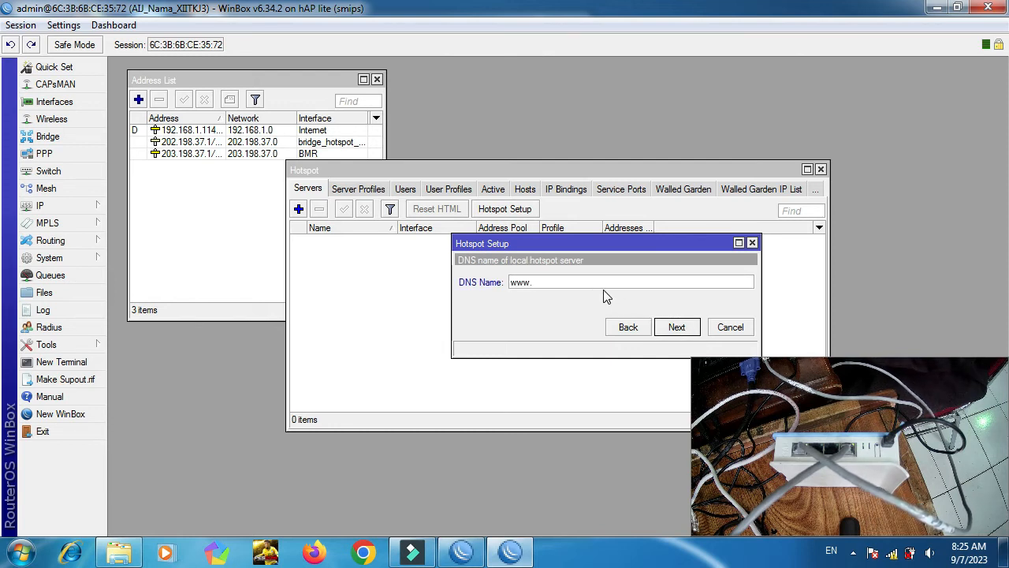
pyautogui.write('.hots')
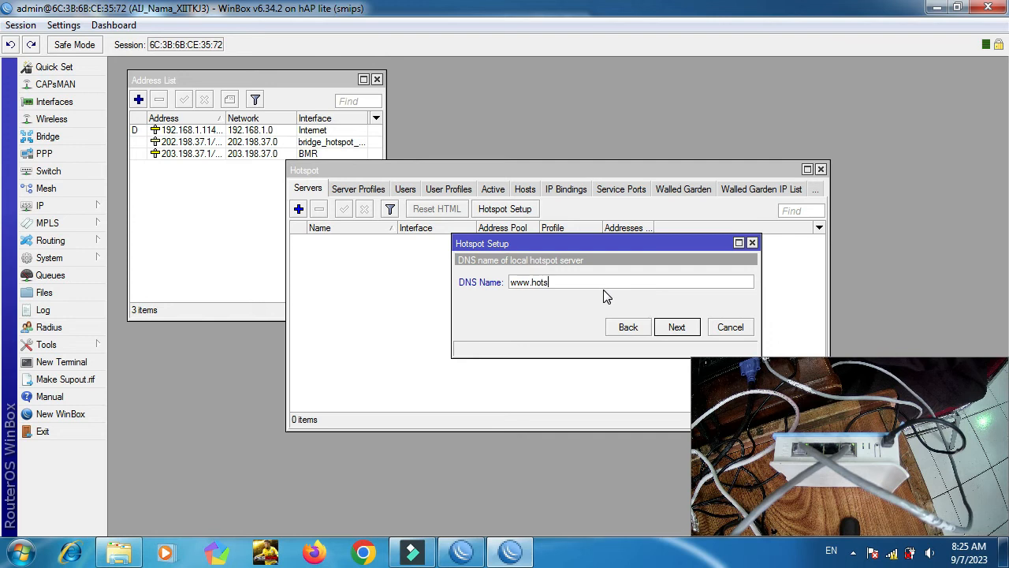
pyautogui.write('potbridgenama.com')
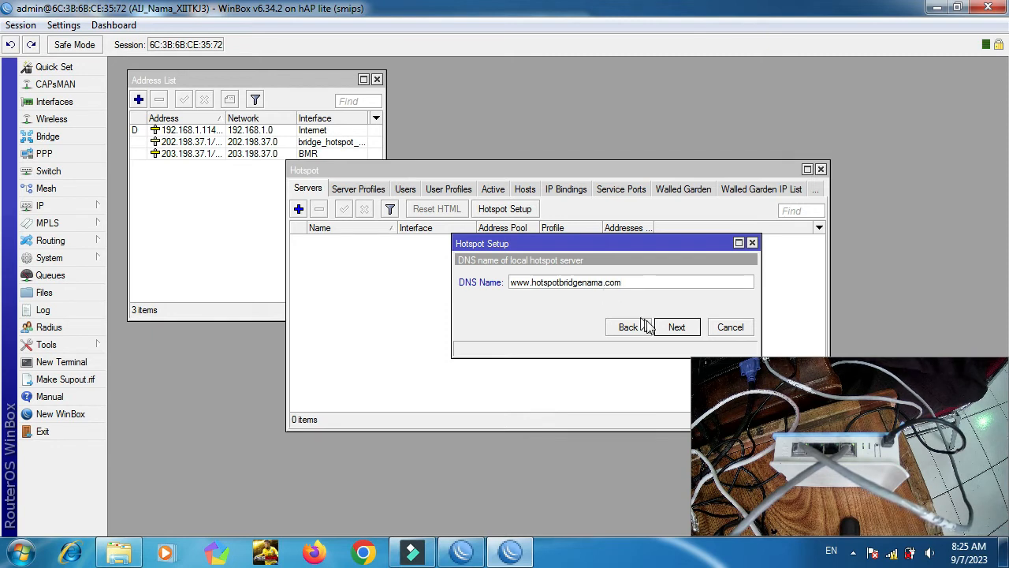
pyautogui.click(677, 327)
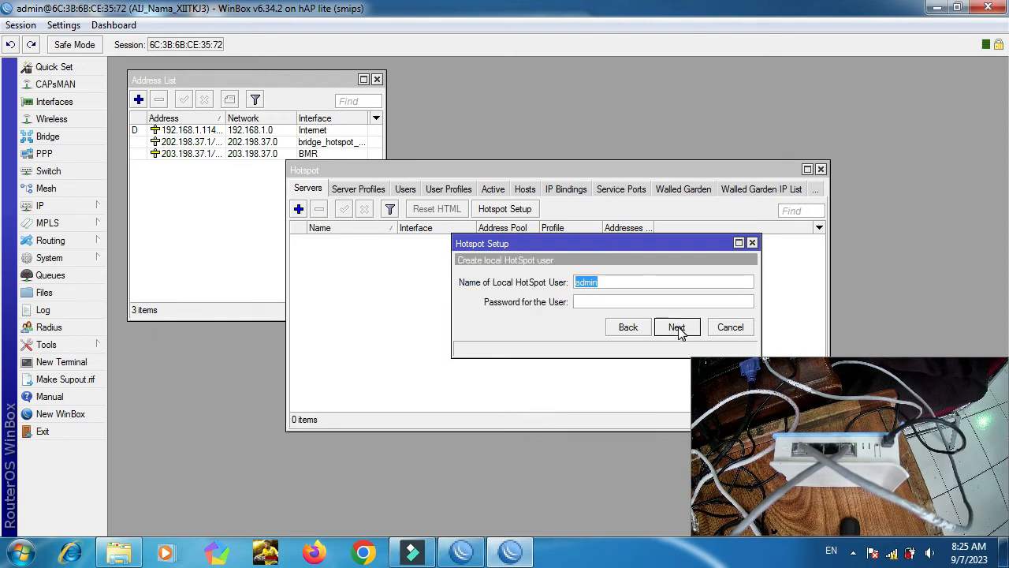
pyautogui.click(677, 327)
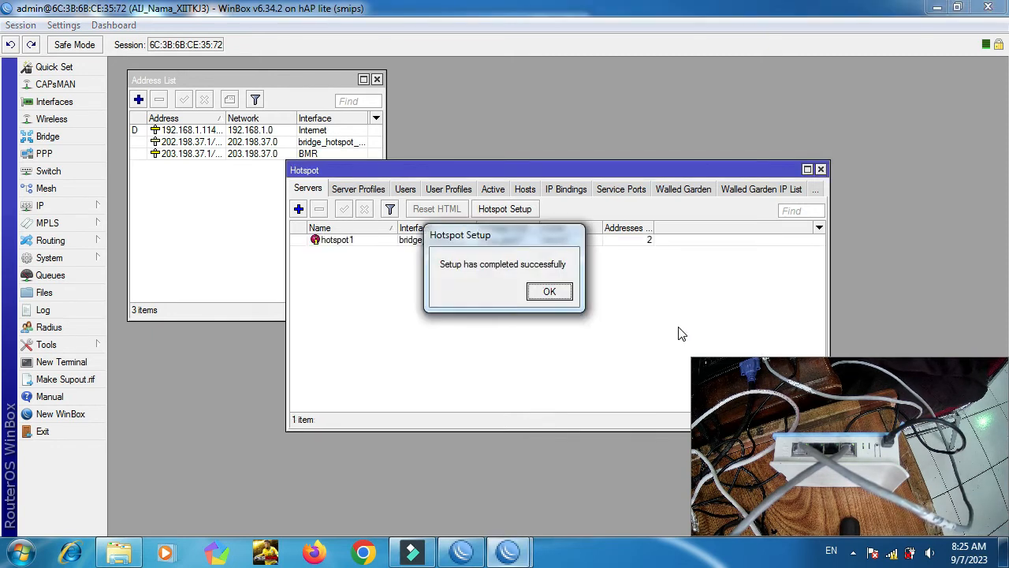
# Dismiss the completion notice, leaving hotspot1 listed with pool dhcp_pool1 and profile hsprof1.
pyautogui.click(549, 292)
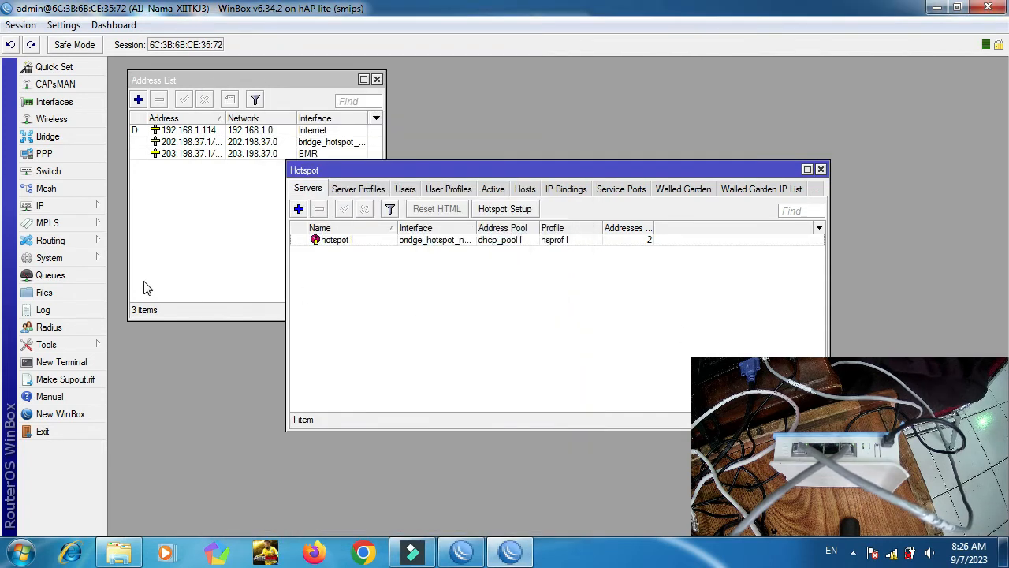
pyautogui.click(96, 206)
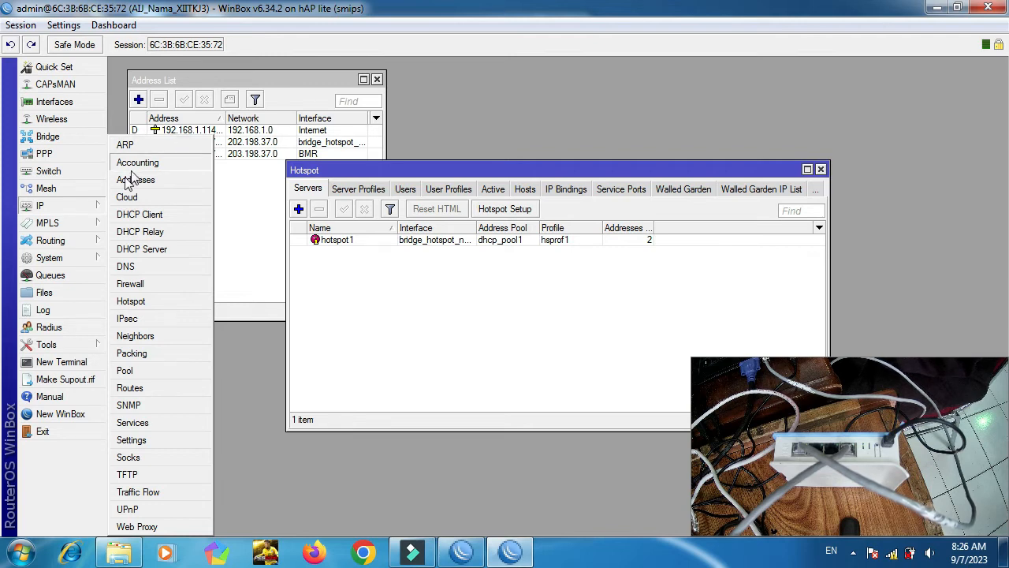
# Open the hs-<hotspot1> simple queue's settings from the Queues list.
pyautogui.click(69, 277)
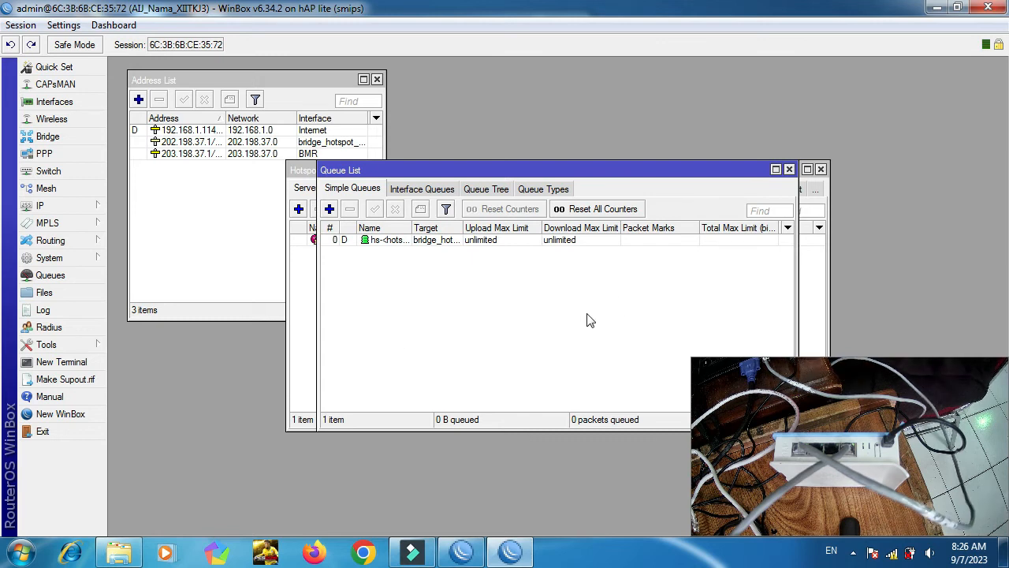
pyautogui.doubleClick(384, 246)
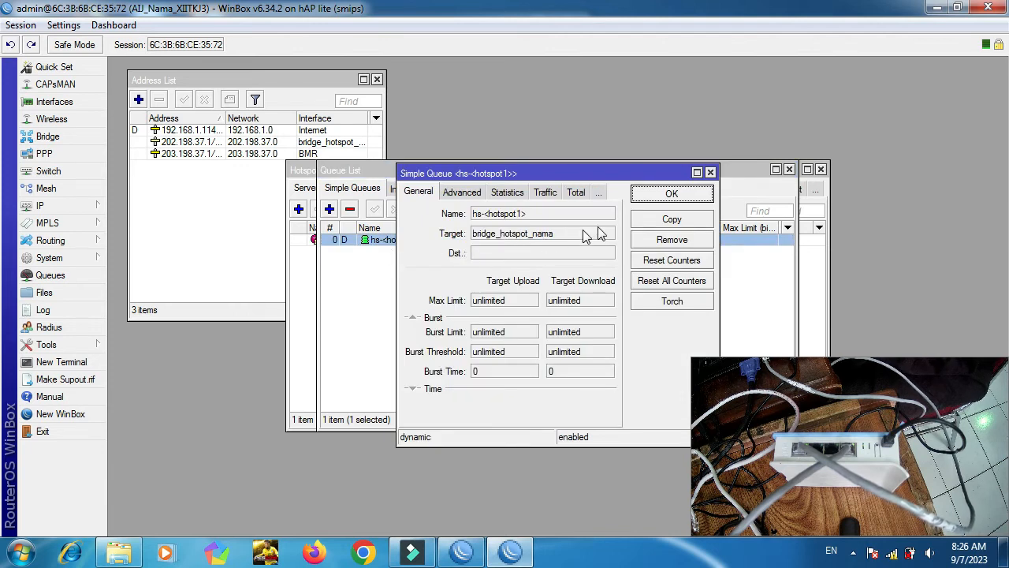
pyautogui.click(668, 196)
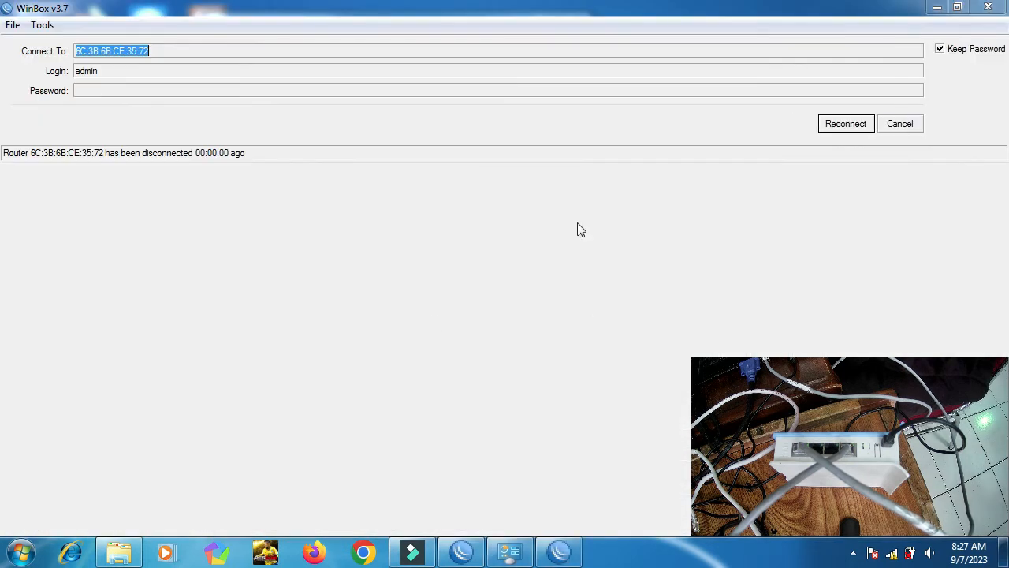
# Close the disconnected WinBox windows and mark the new network as Public.
pyautogui.click(900, 124)
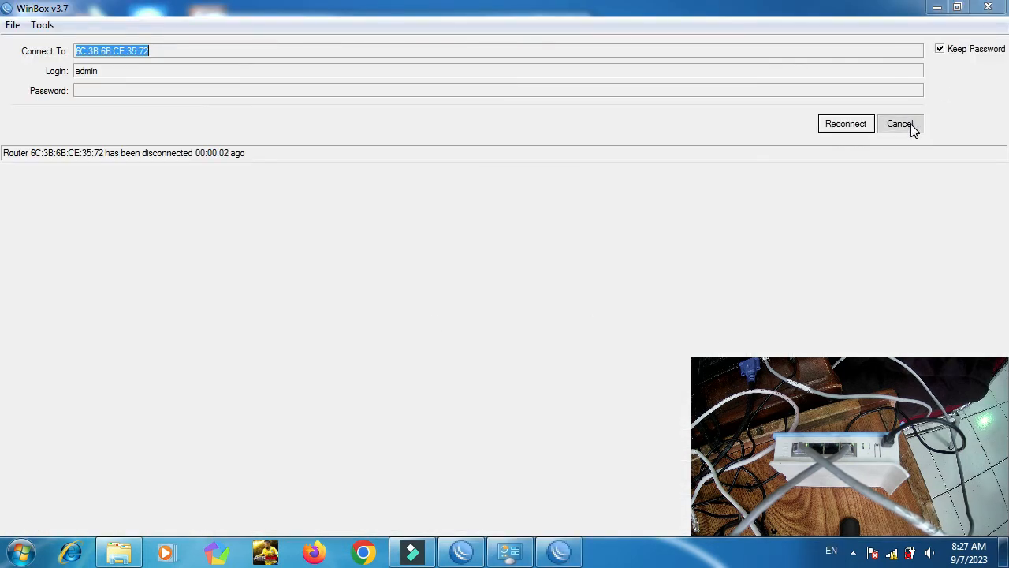
pyautogui.click(990, 8)
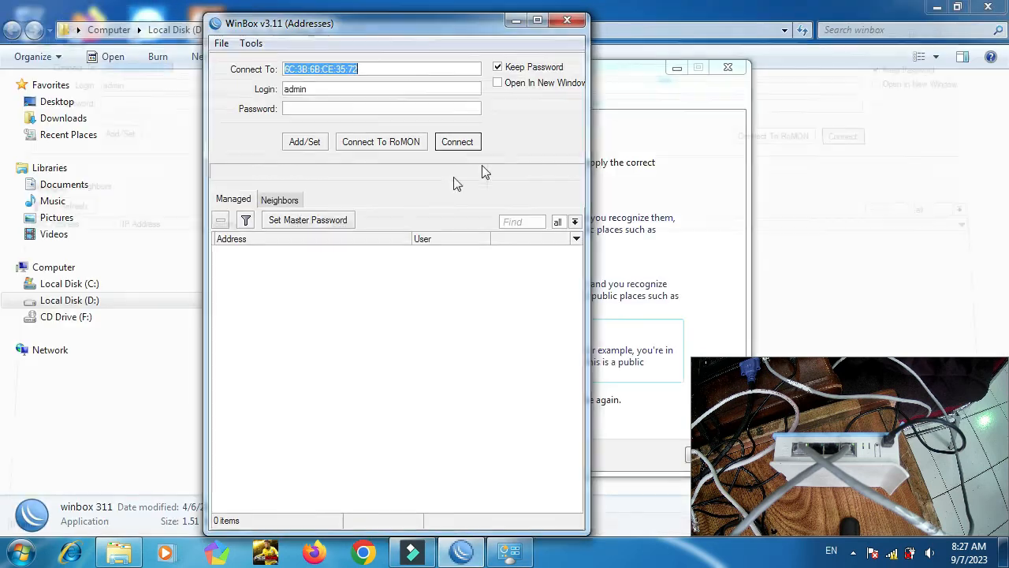
pyautogui.click(574, 27)
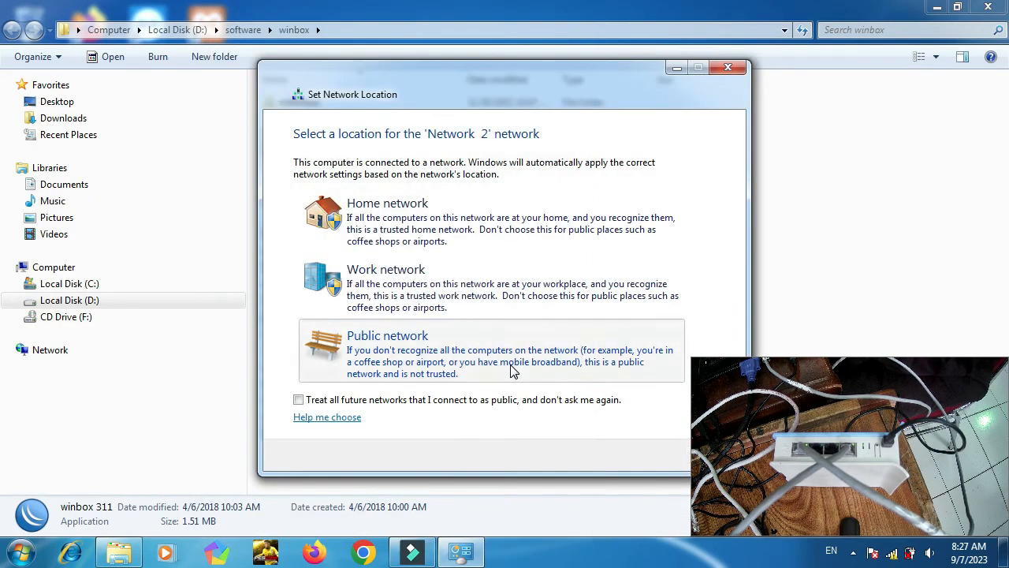
pyautogui.click(516, 366)
pyautogui.click(728, 67)
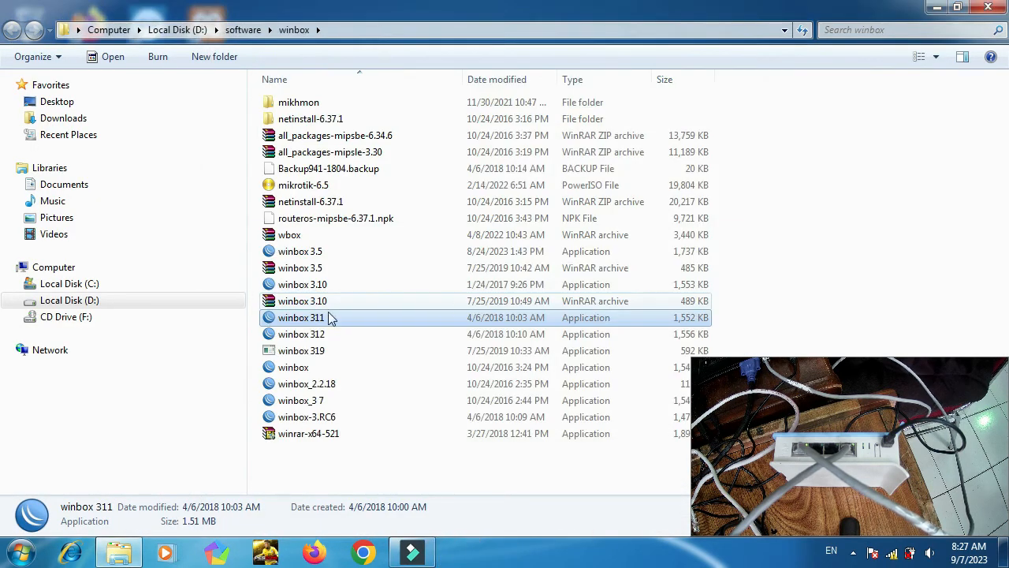
# Launch winbox 311 and connect as admin to the hAP lite router from Neighbors.
pyautogui.doubleClick(287, 324)
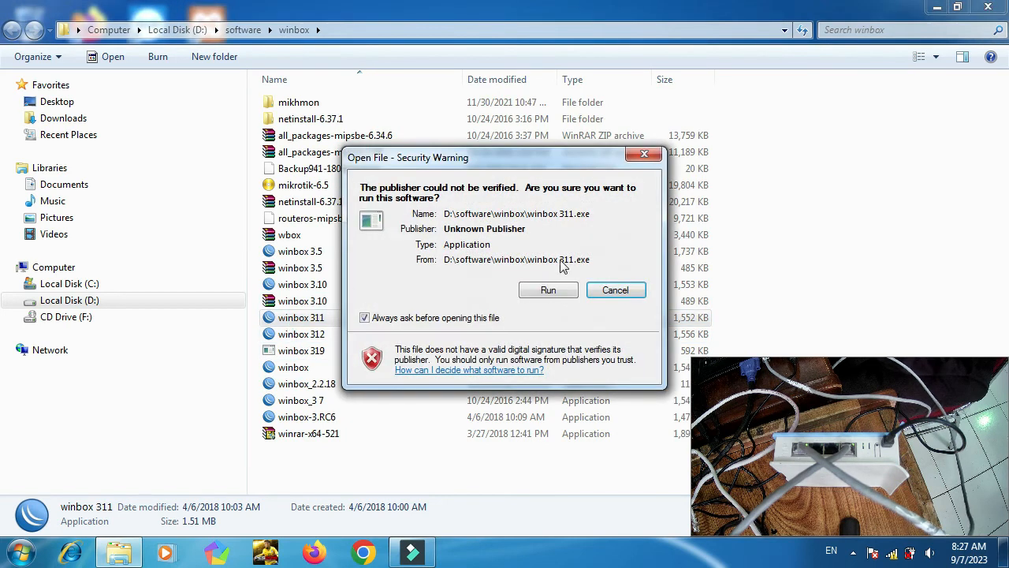
pyautogui.click(551, 289)
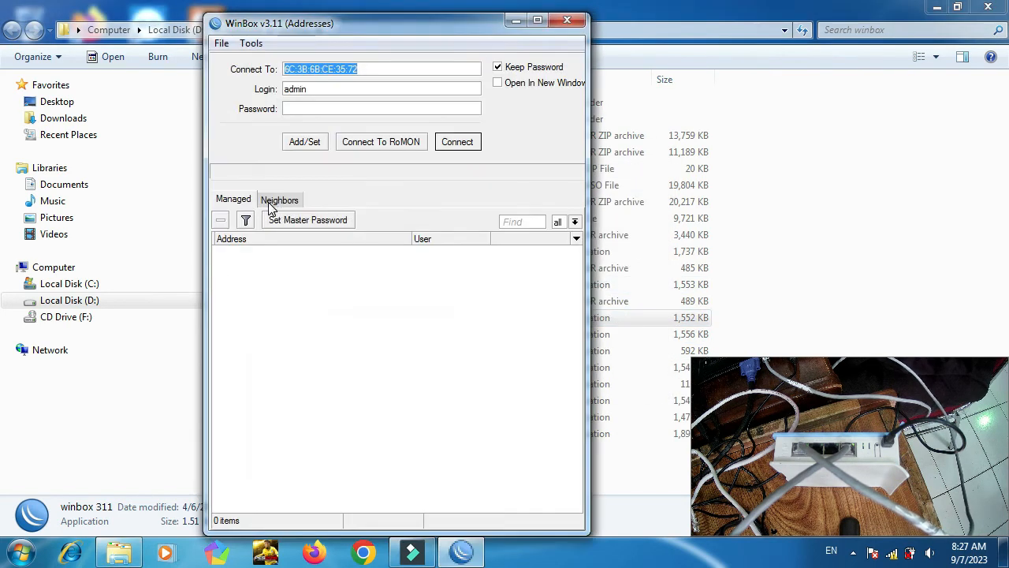
pyautogui.click(268, 199)
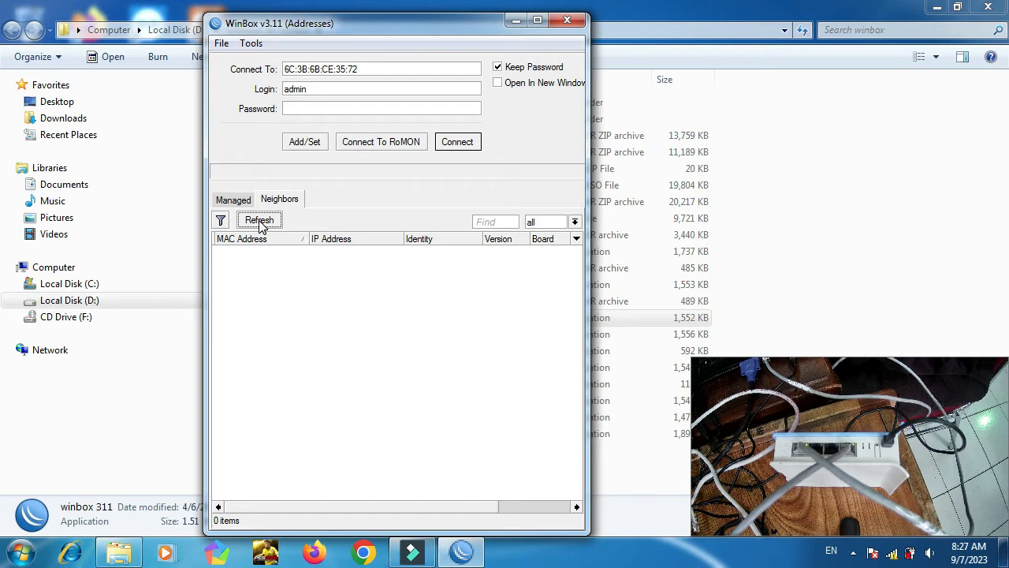
pyautogui.click(249, 265)
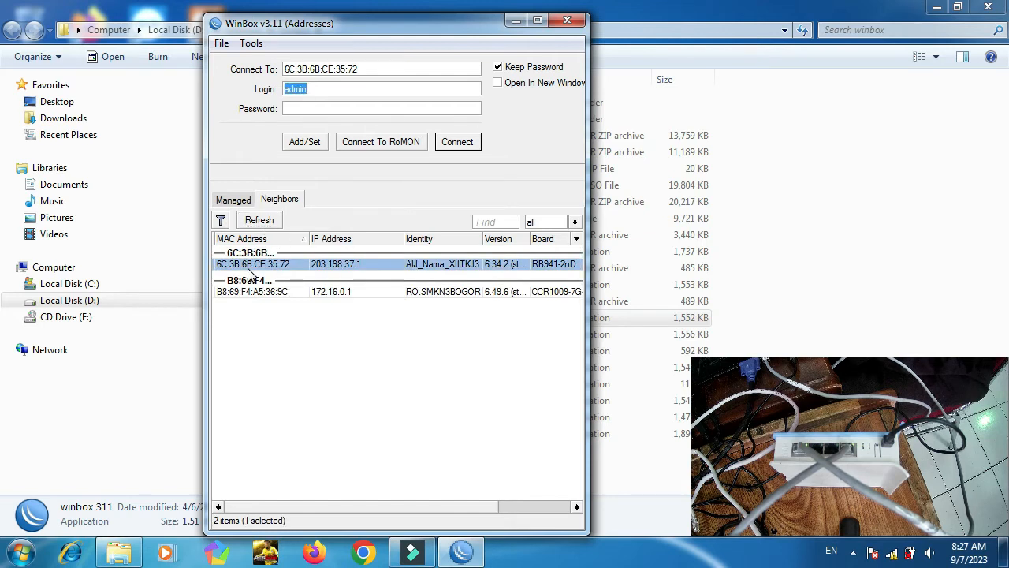
pyautogui.click(457, 142)
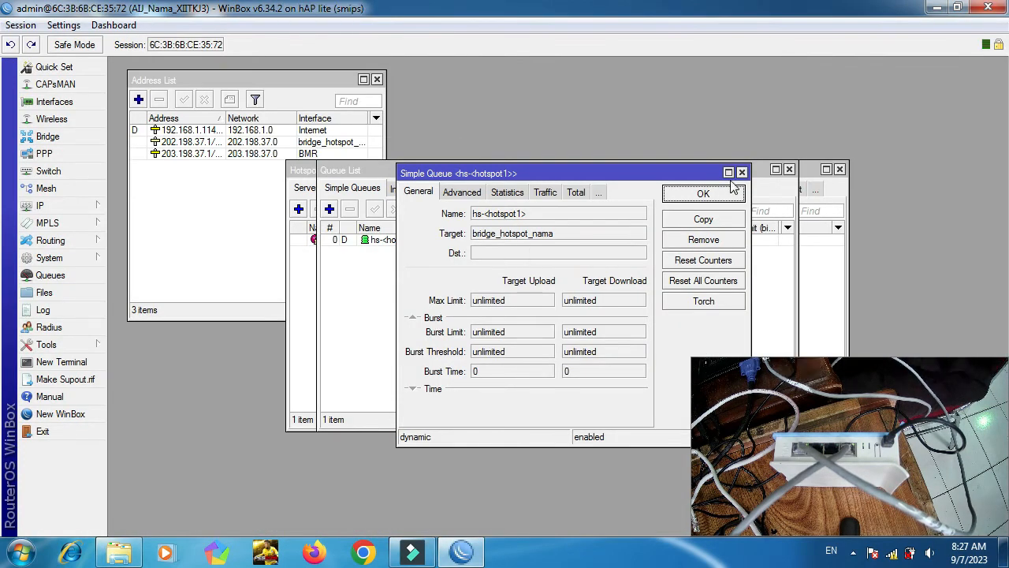
# Add a simple queue named queue_hotspot targeting bridge_hotspot_nama.
pyautogui.click(710, 194)
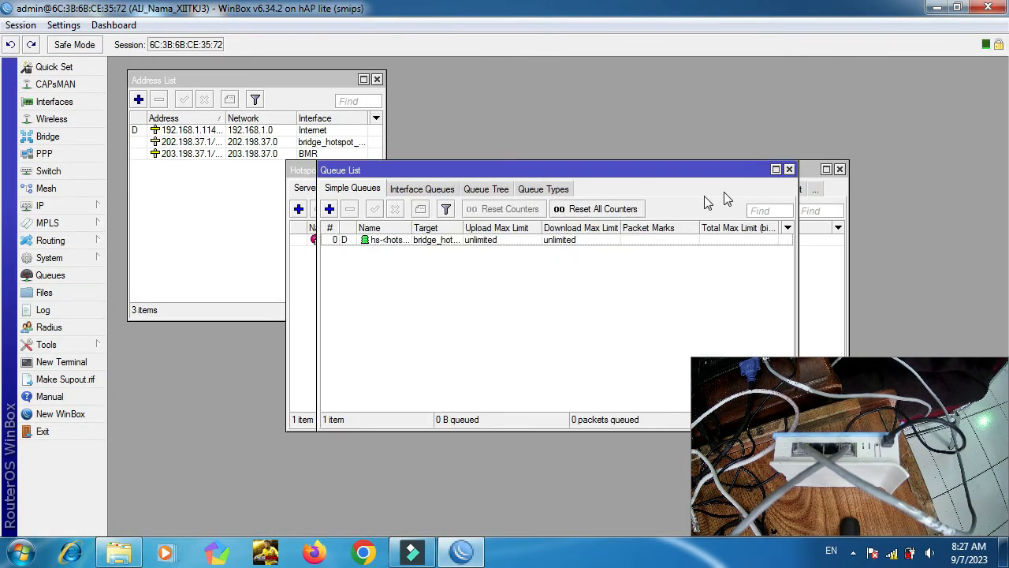
pyautogui.click(330, 210)
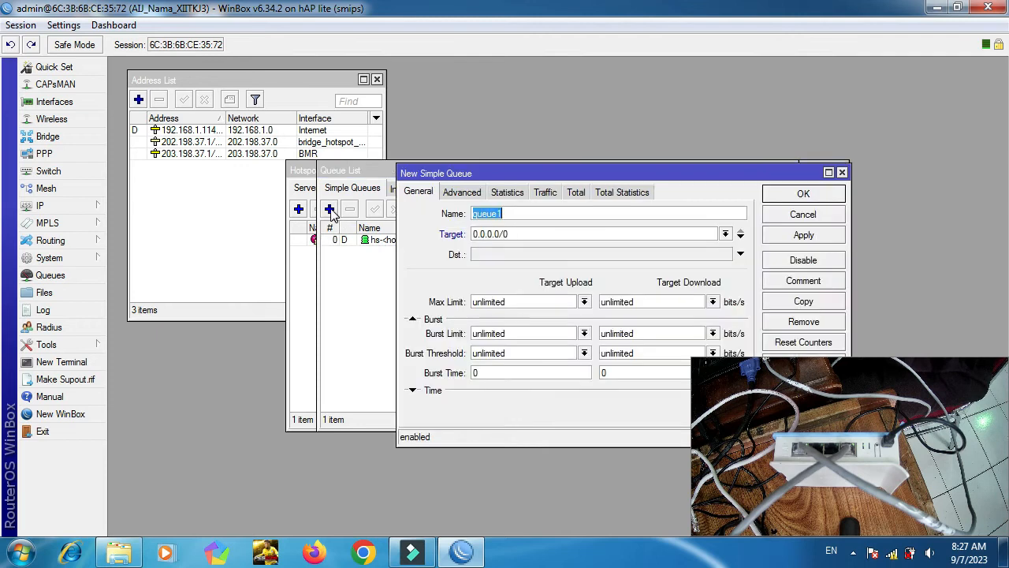
pyautogui.click(522, 213)
pyautogui.press('BackSpace')
pyautogui.write('_')
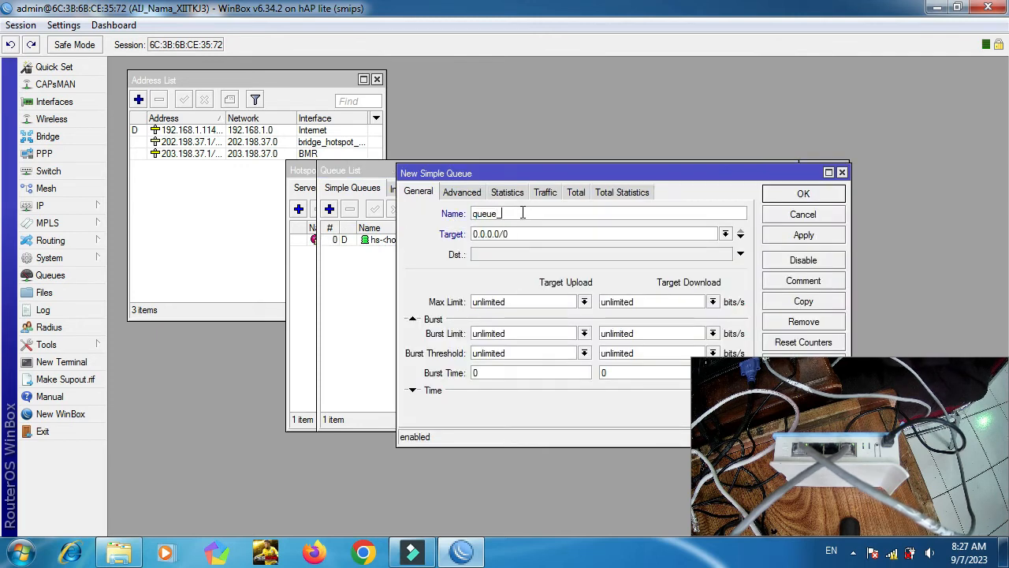
pyautogui.write('hotspot')
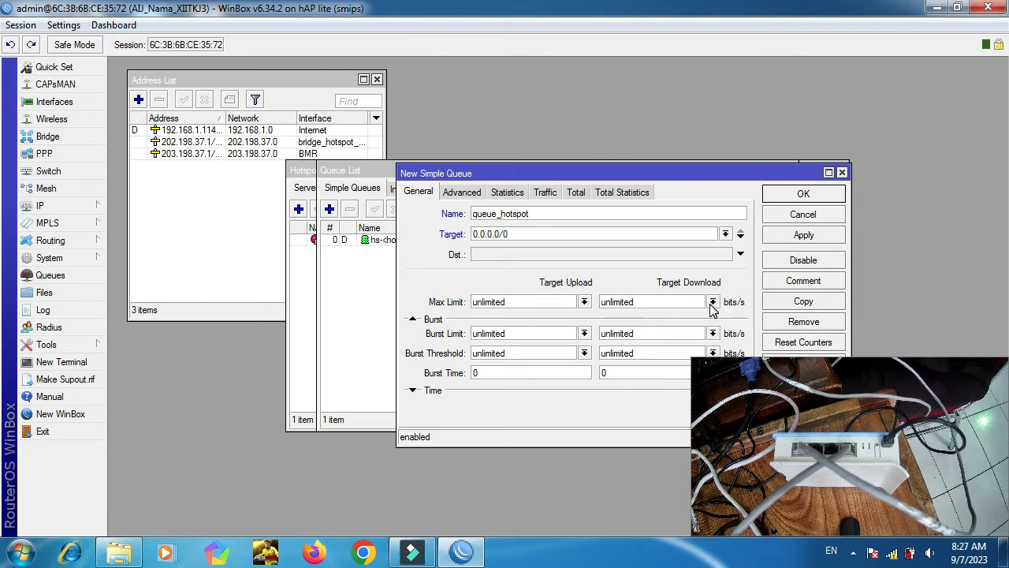
pyautogui.click(726, 235)
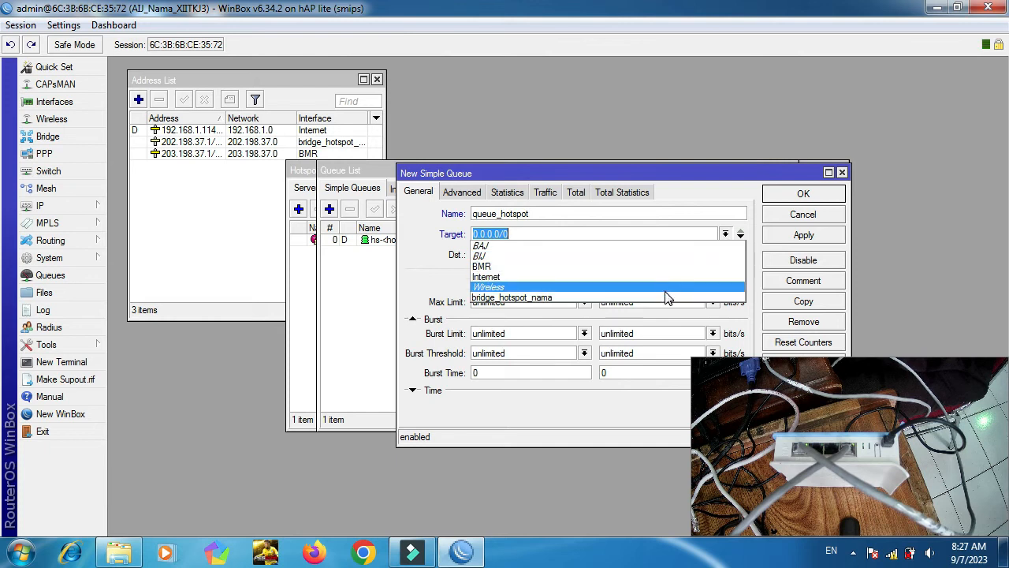
pyautogui.click(665, 297)
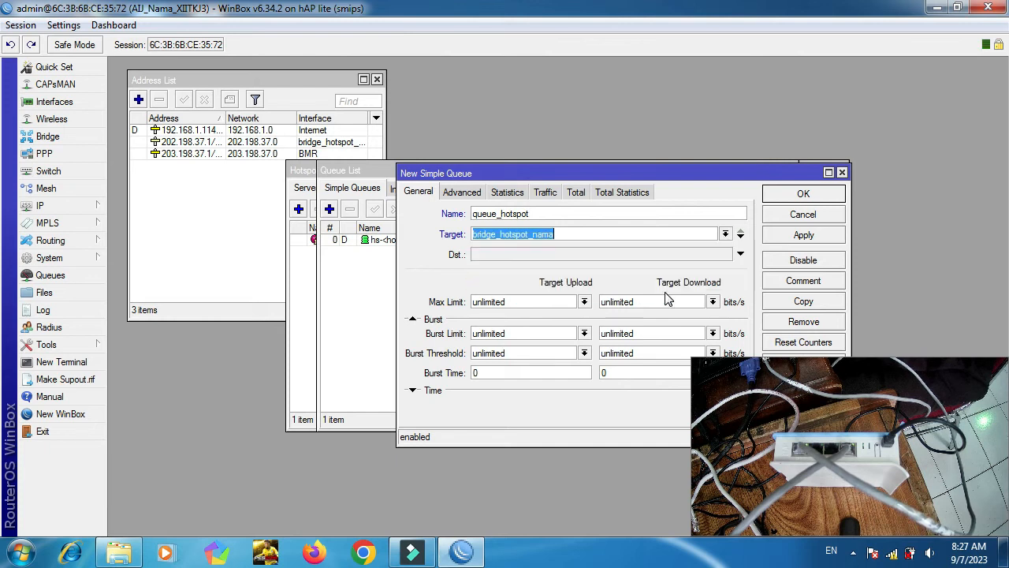
# Limit queue_hotspot to 512k upload and 512k download and save it.
pyautogui.click(583, 303)
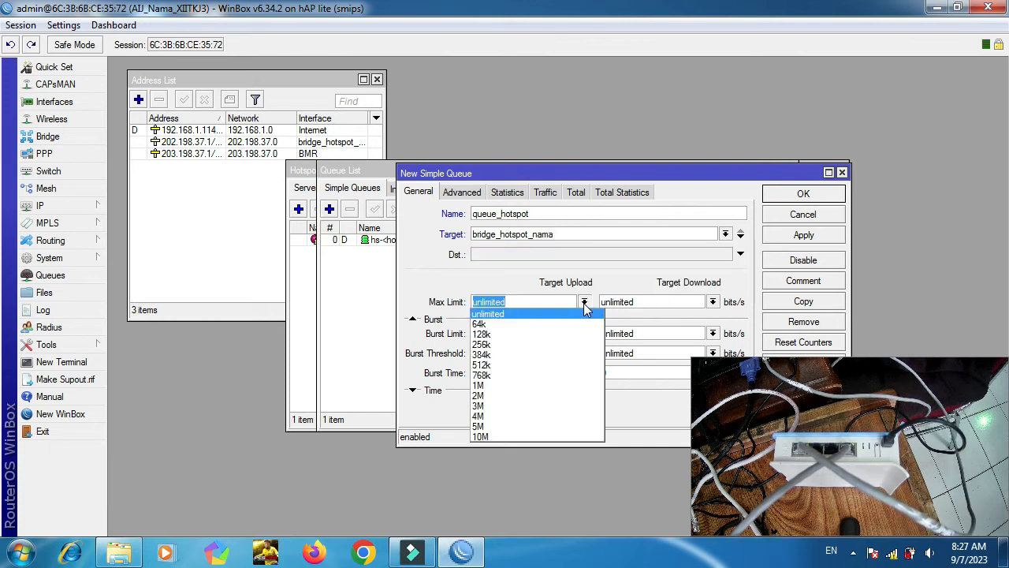
pyautogui.click(554, 365)
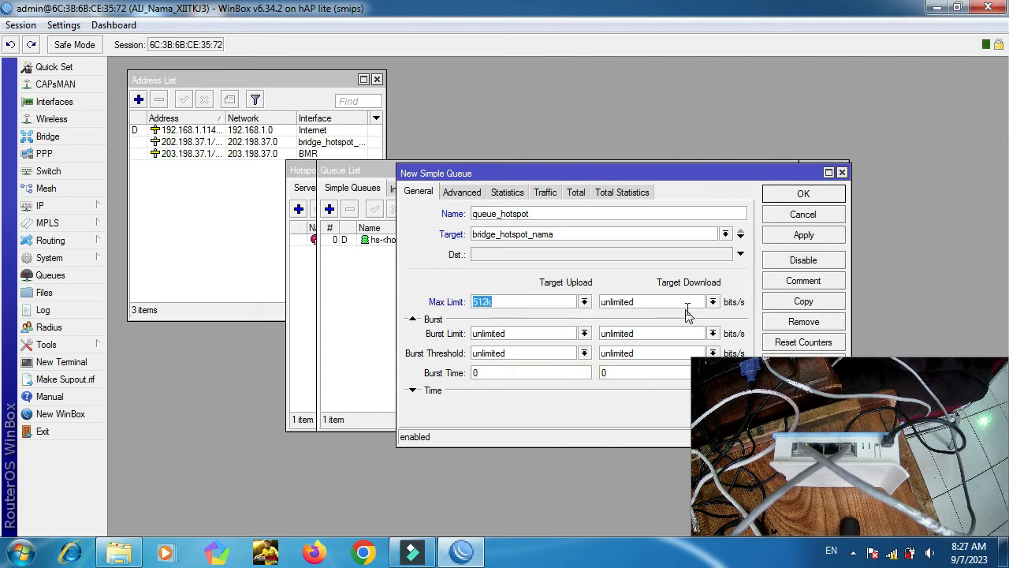
pyautogui.click(712, 303)
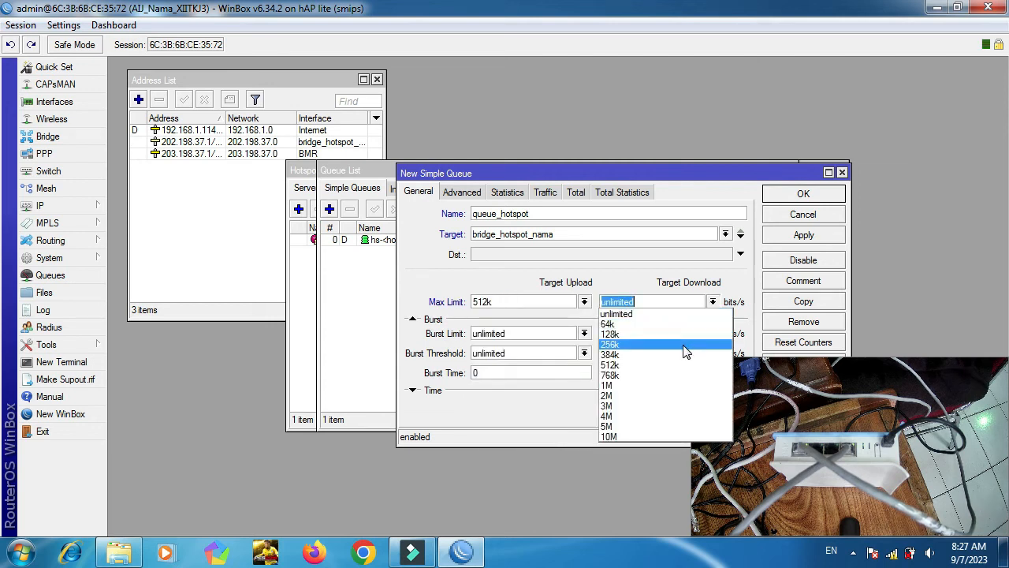
pyautogui.click(675, 367)
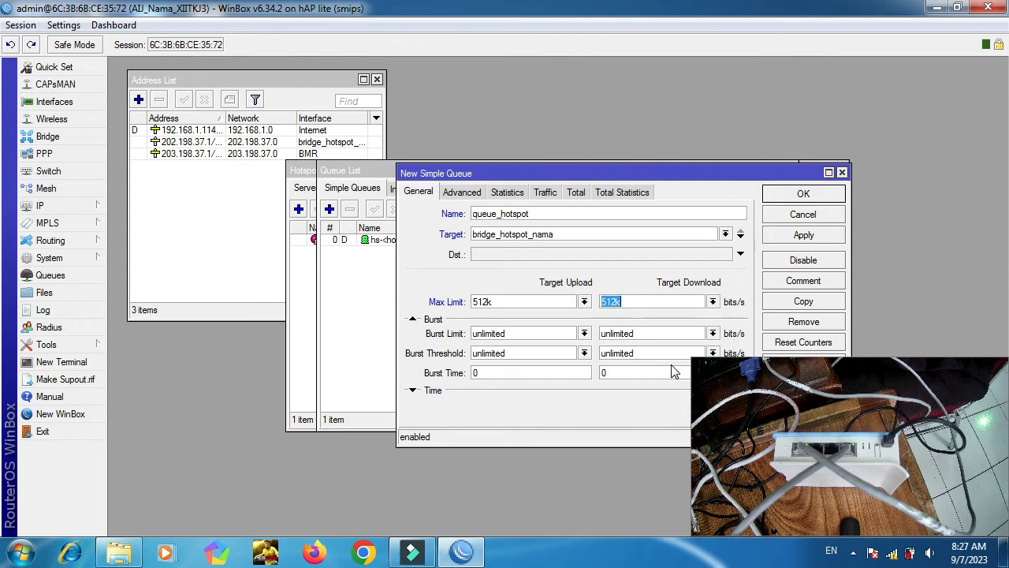
pyautogui.click(798, 235)
pyautogui.click(798, 195)
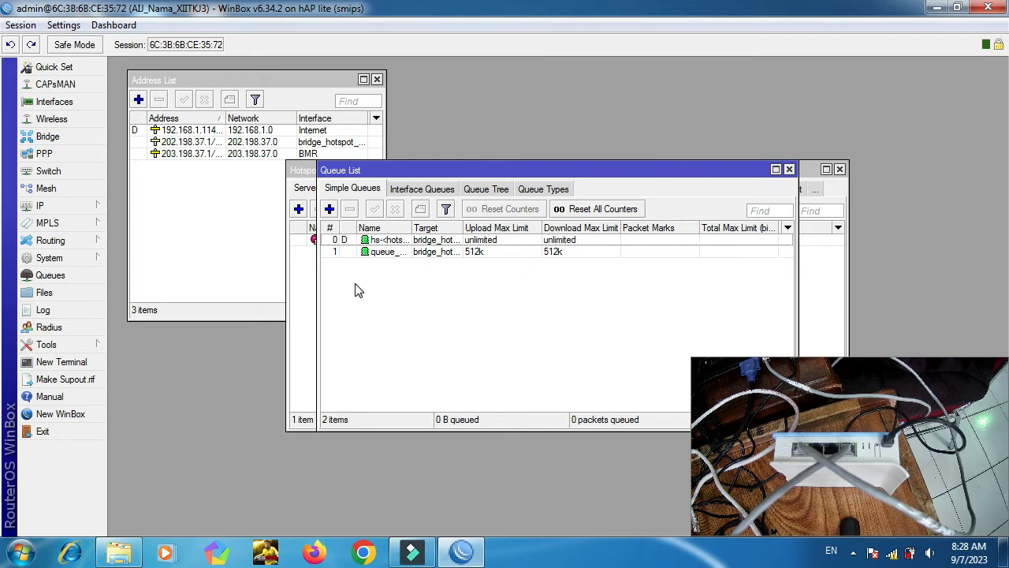
# Delete the default hs-<hotspot1> queue and close the Queue and Hotspot windows.
pyautogui.click(458, 241)
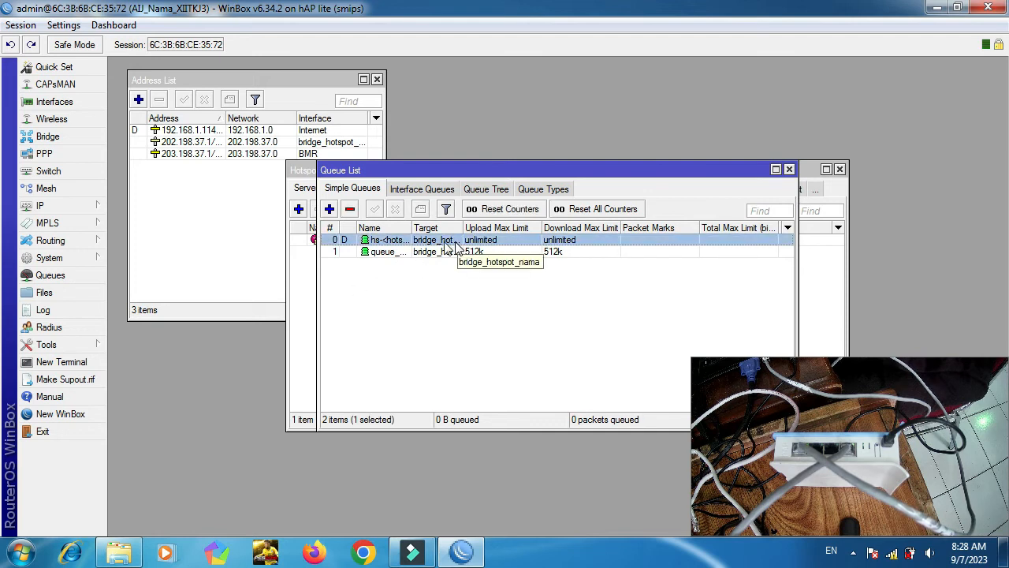
pyautogui.click(350, 210)
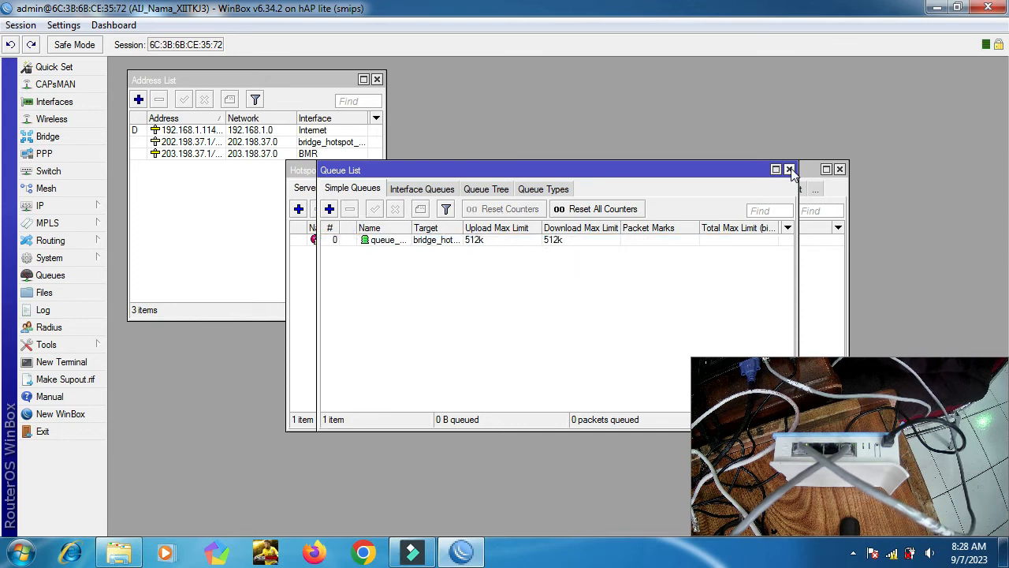
pyautogui.click(398, 241)
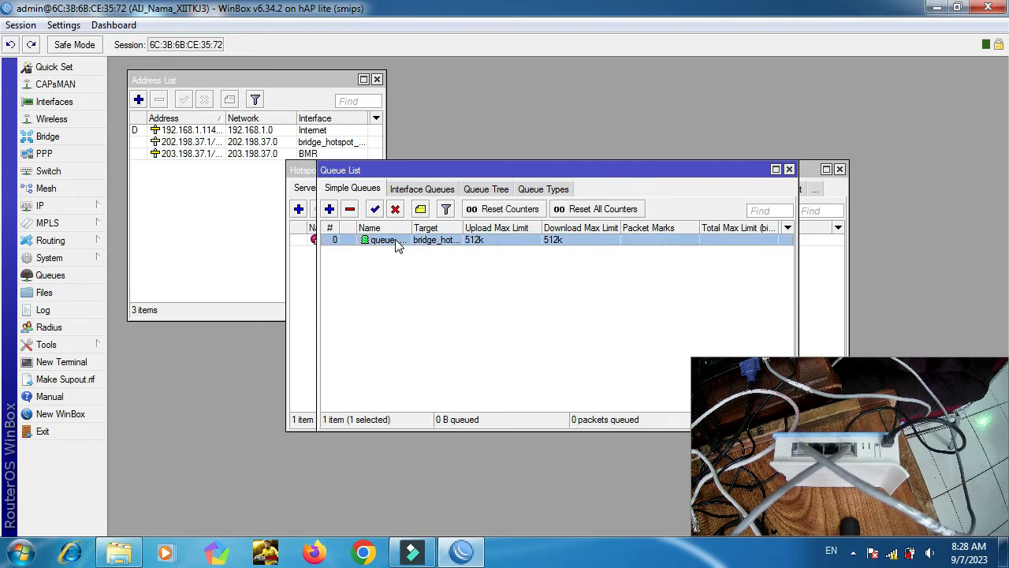
pyautogui.click(789, 170)
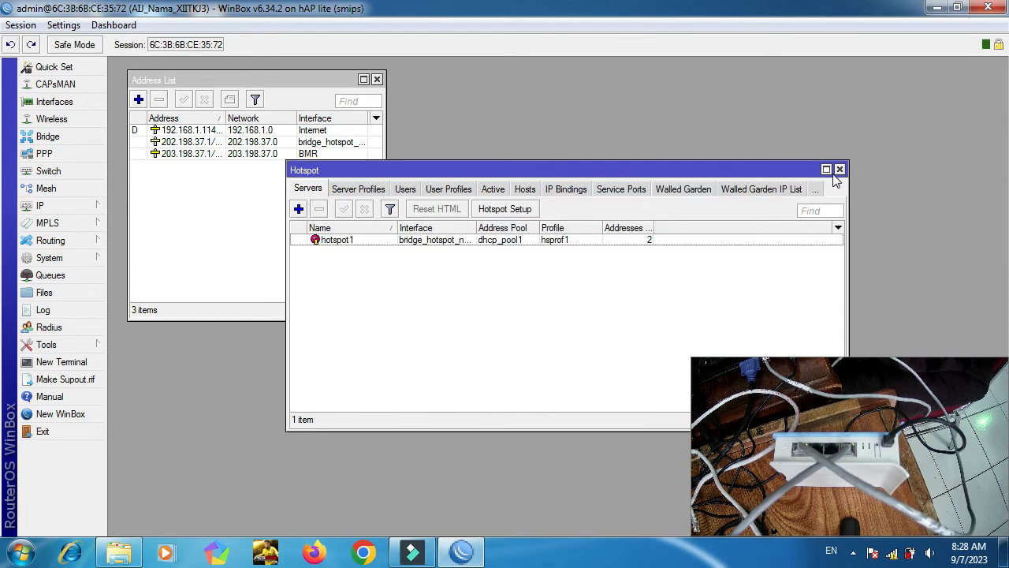
pyautogui.click(840, 170)
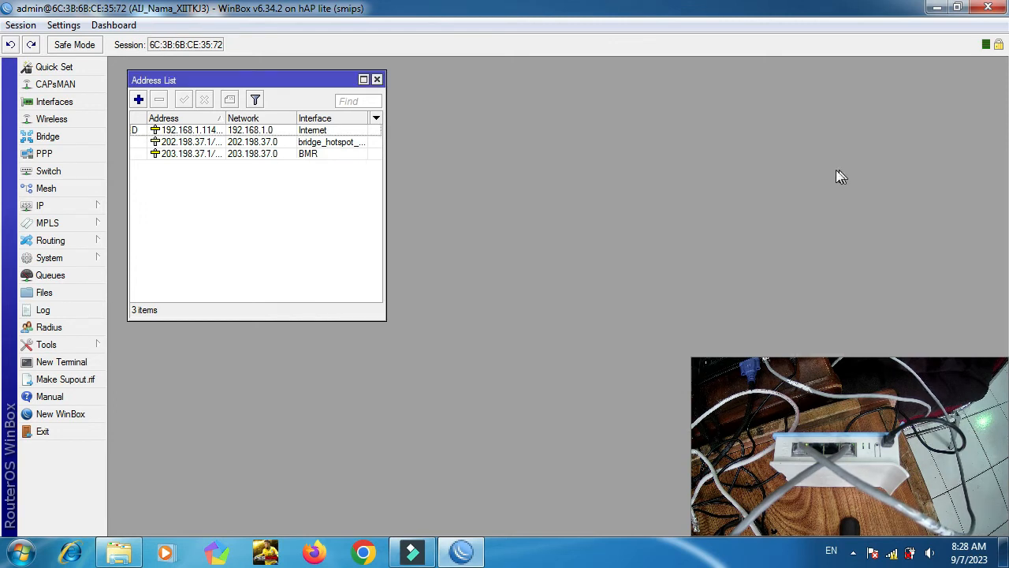
pyautogui.click(377, 80)
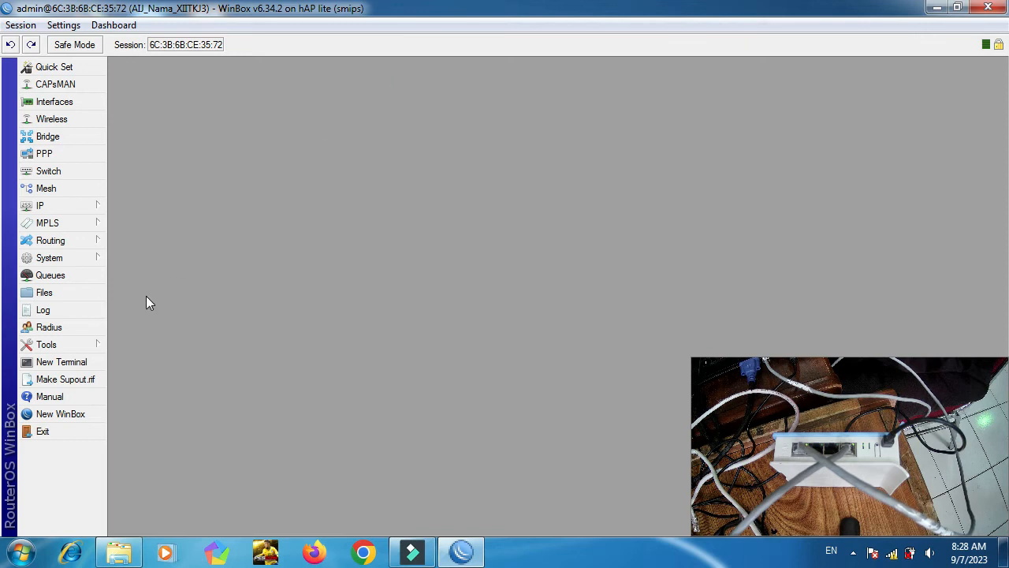
pyautogui.click(891, 554)
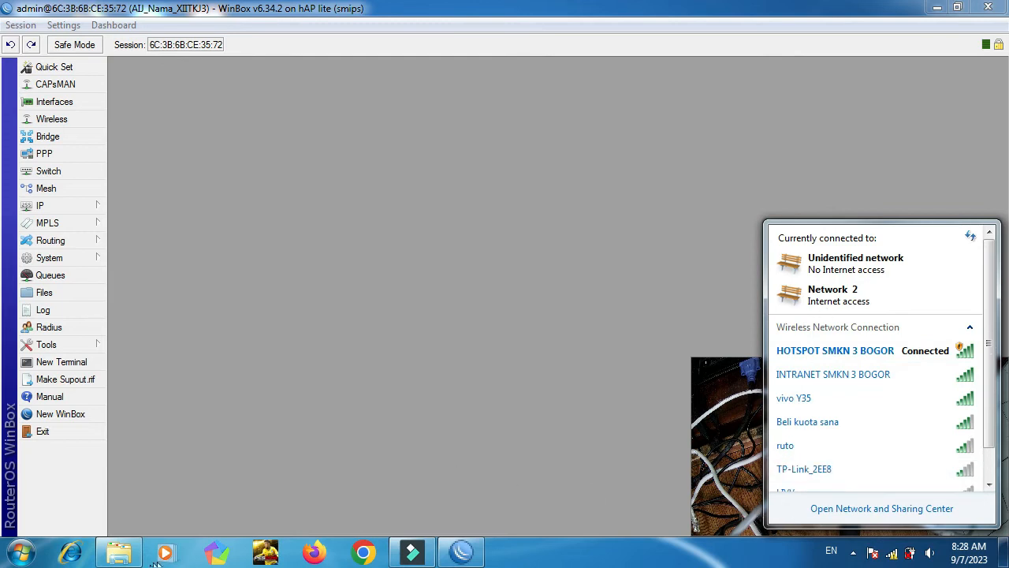
pyautogui.press('super+r')
pyautogui.write('cmd')
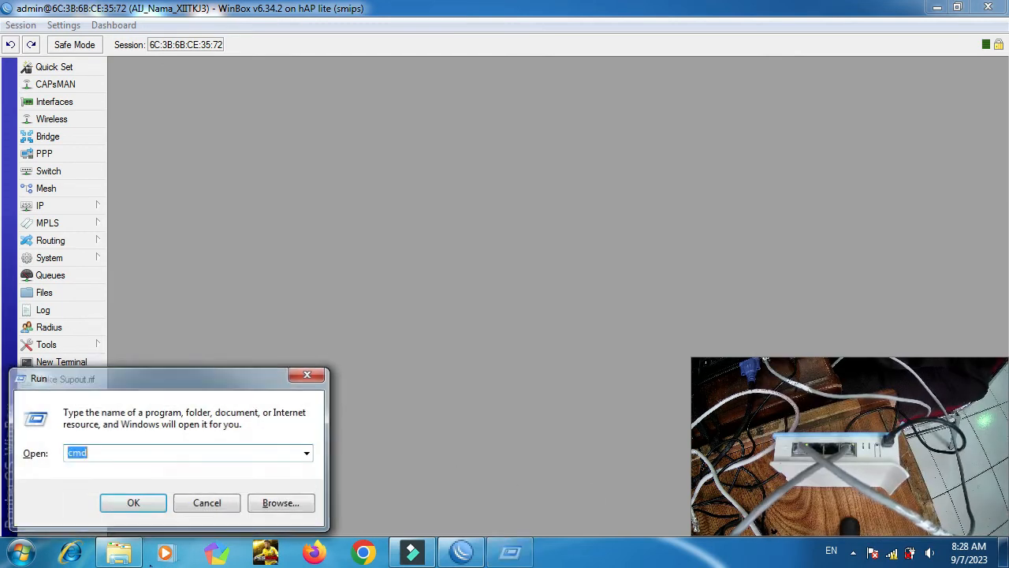
pyautogui.press('Return')
pyautogui.write('ipconfig')
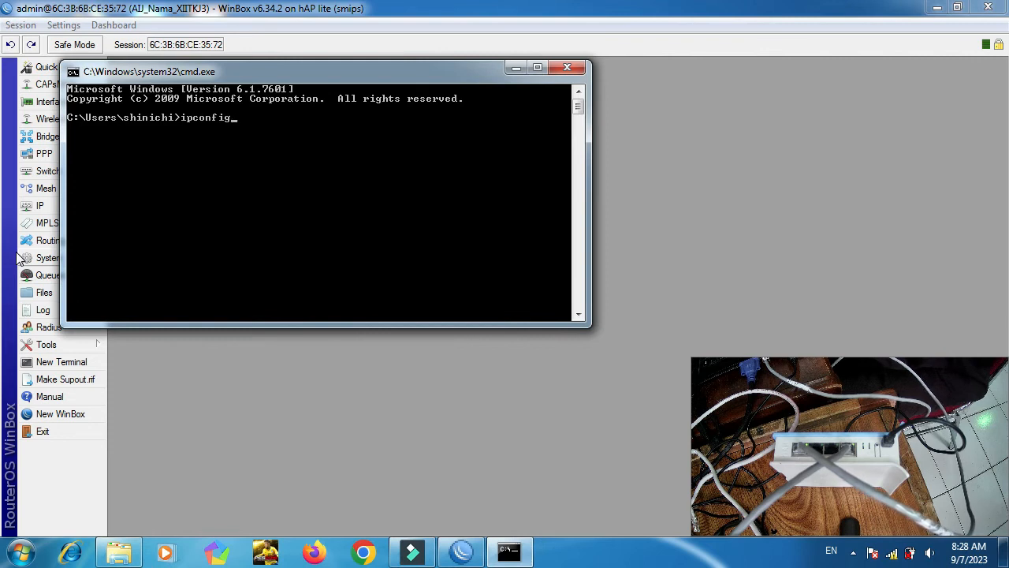
pyautogui.press('Return')
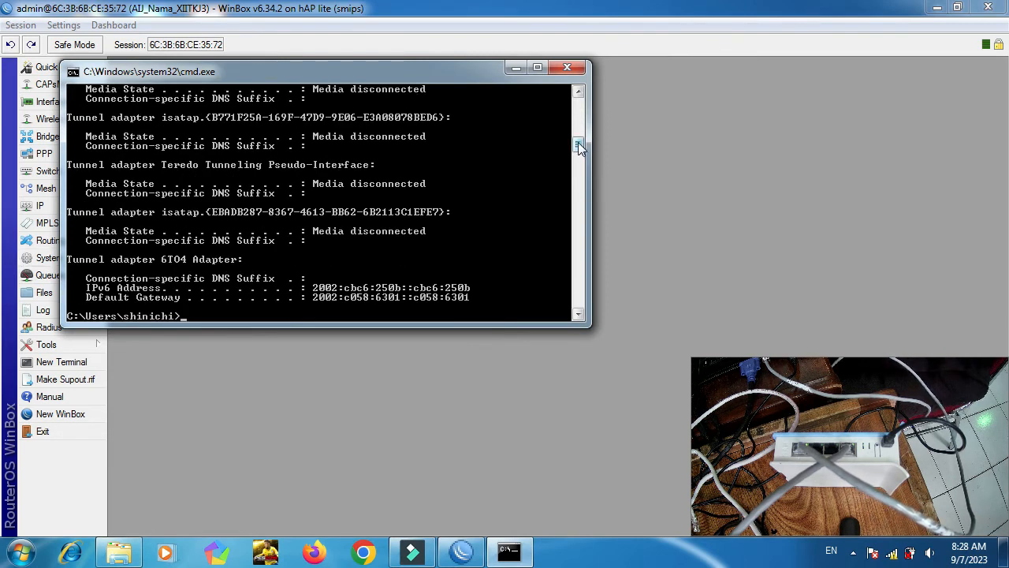
pyautogui.moveTo(578, 142); pyautogui.dragTo(577, 119)
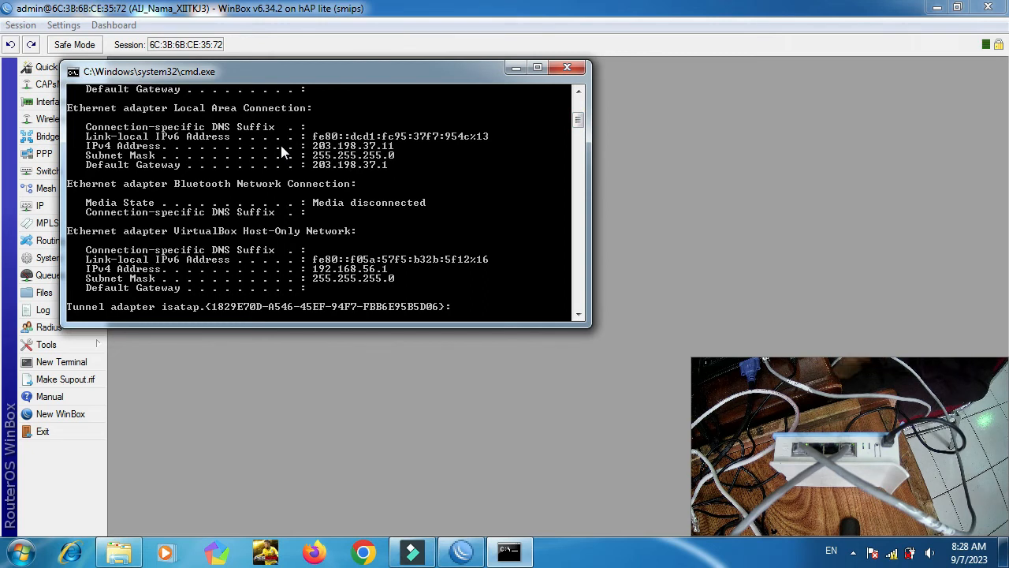
pyautogui.click(567, 67)
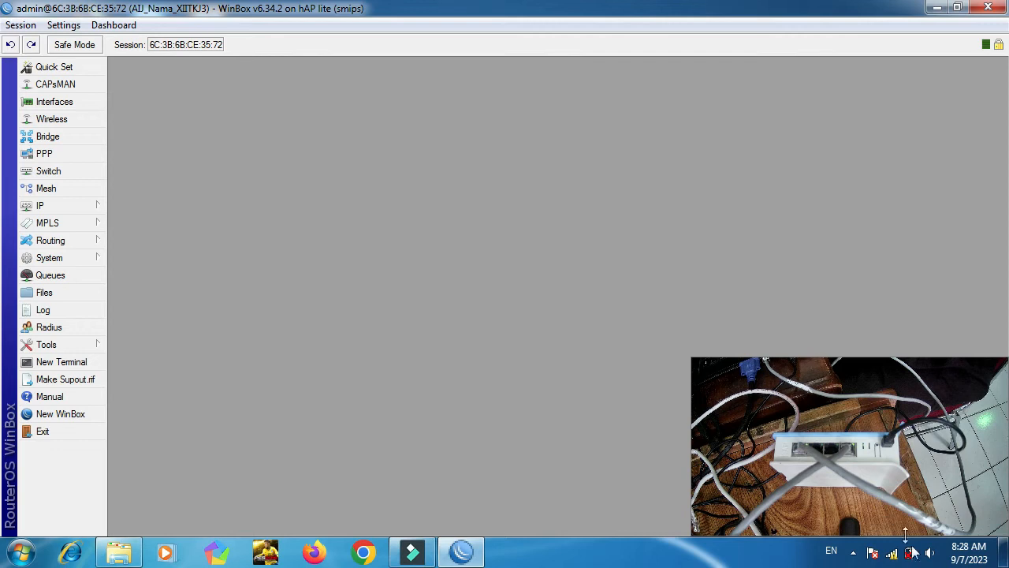
# Set the Wireless interface mode to ap bridge on band 2GHz-B/G/N.
pyautogui.click(893, 555)
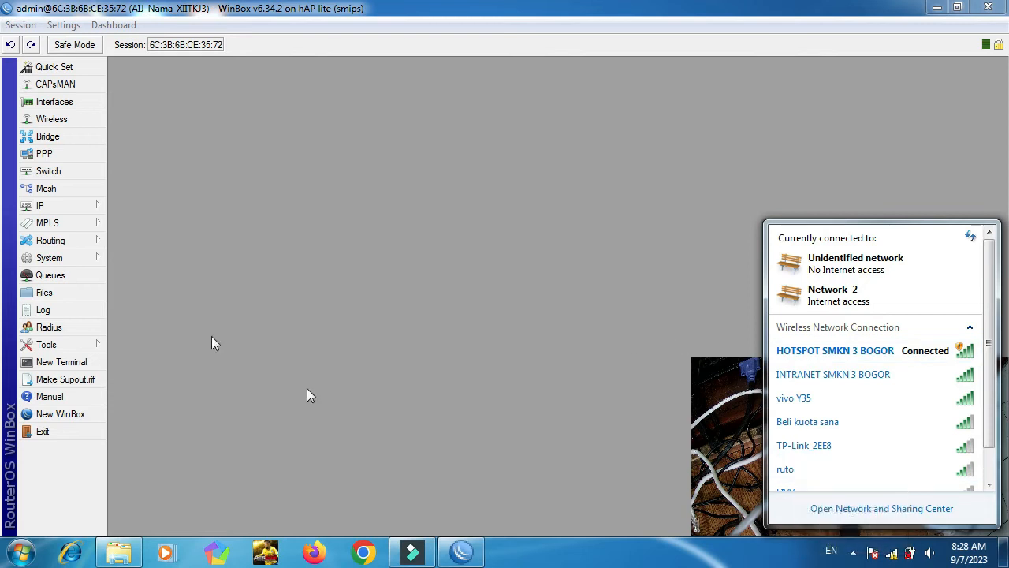
pyautogui.click(58, 123)
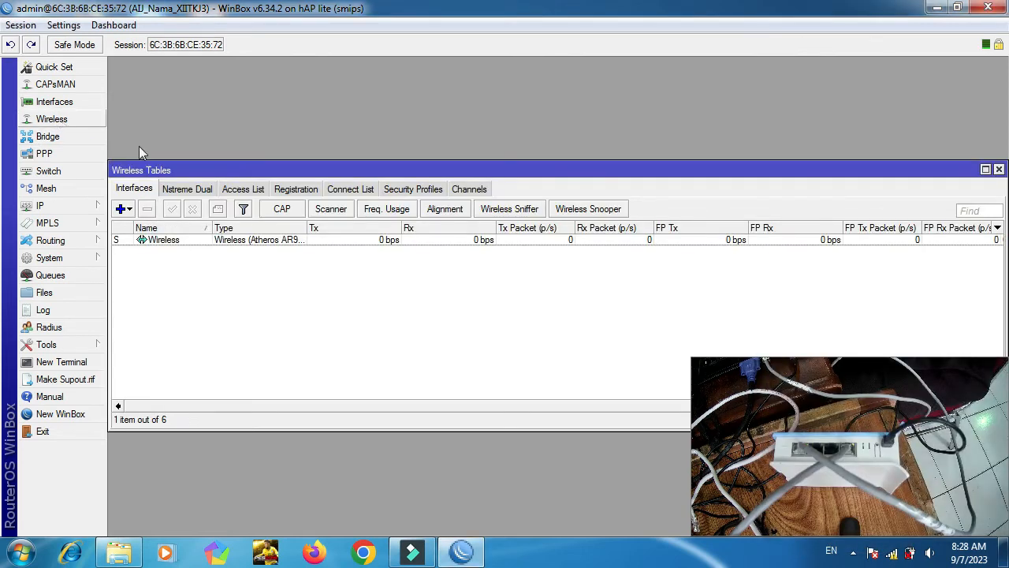
pyautogui.doubleClick(158, 241)
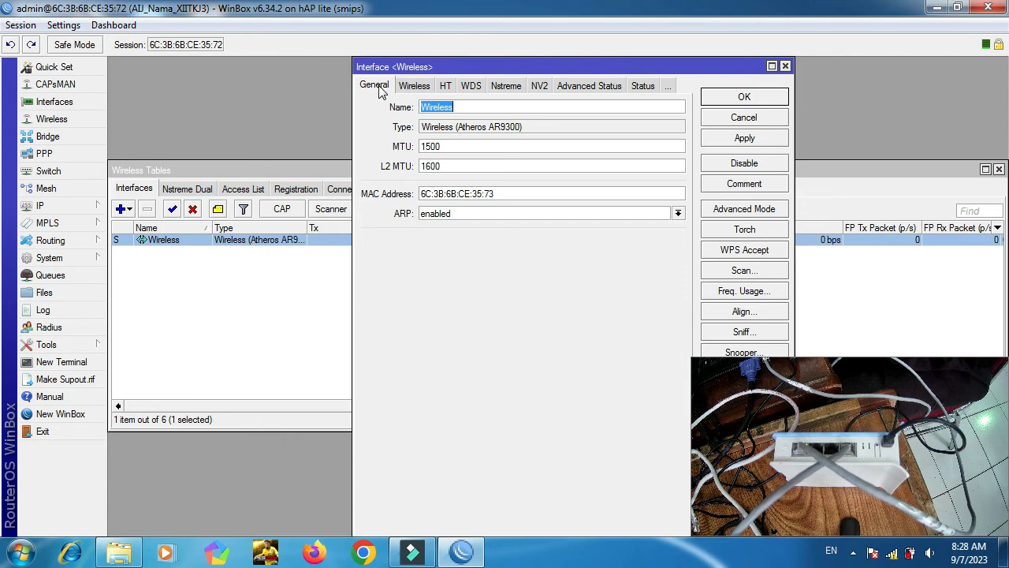
pyautogui.click(415, 88)
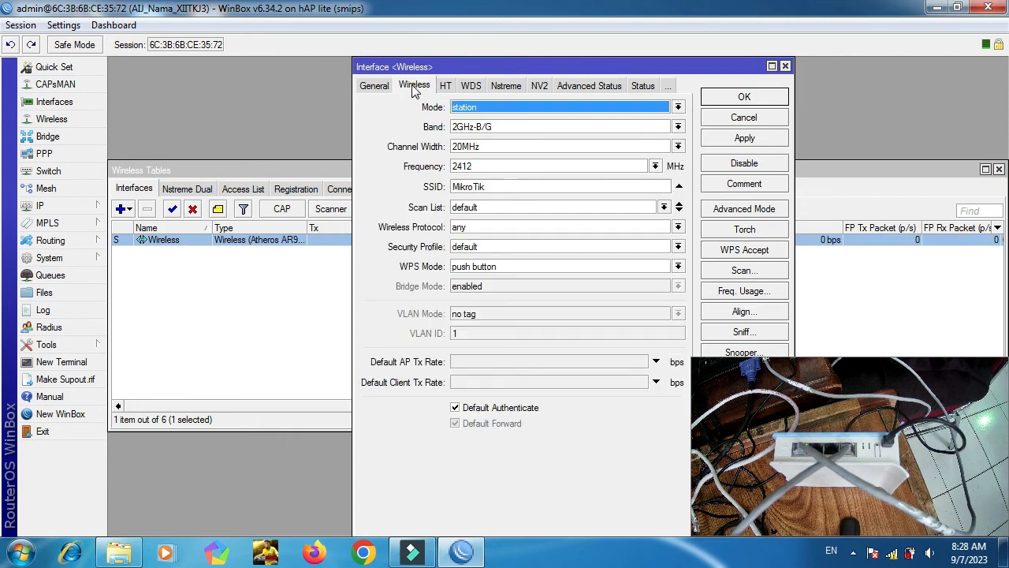
pyautogui.click(468, 108)
pyautogui.click(475, 132)
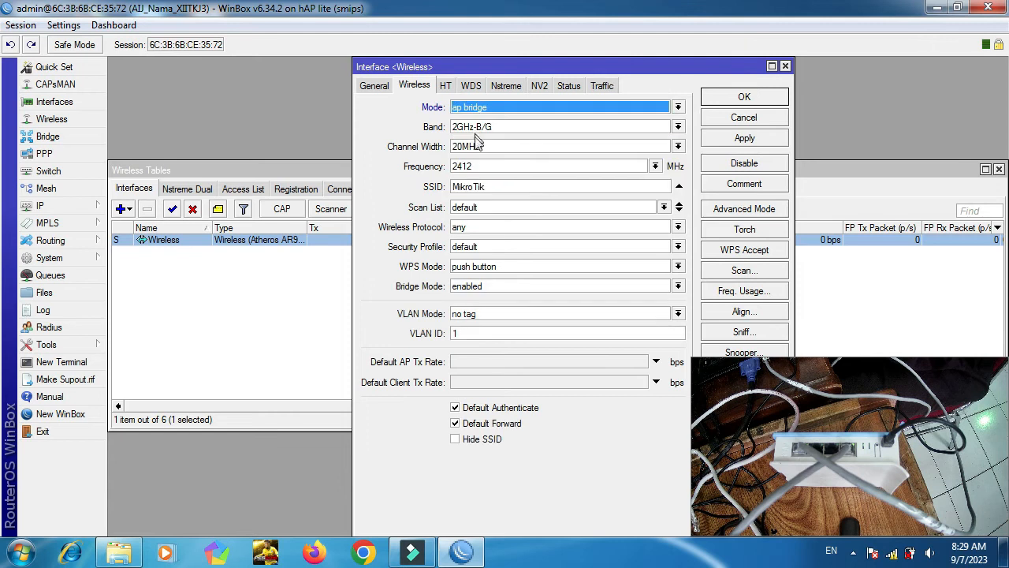
pyautogui.click(481, 129)
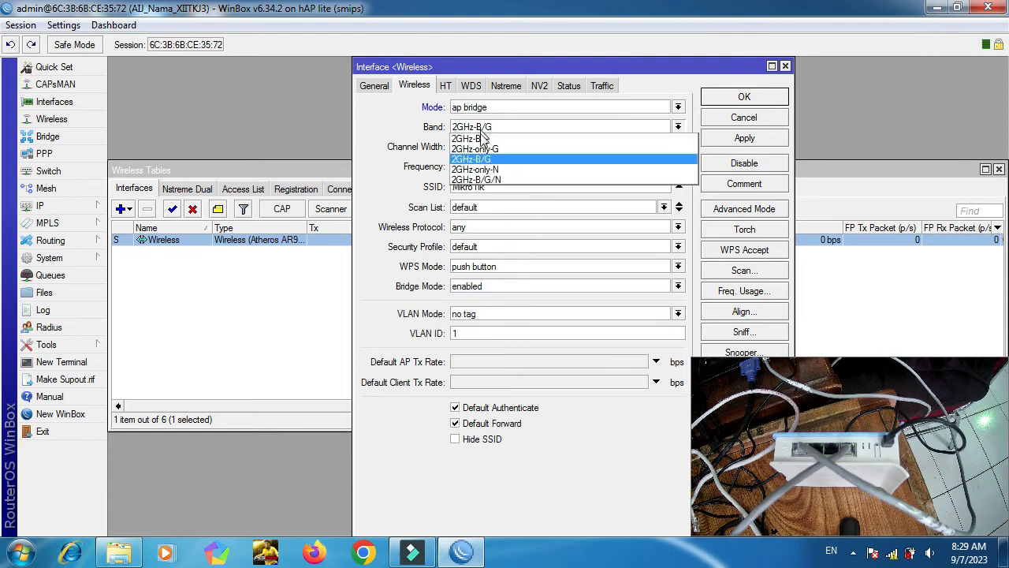
pyautogui.click(486, 179)
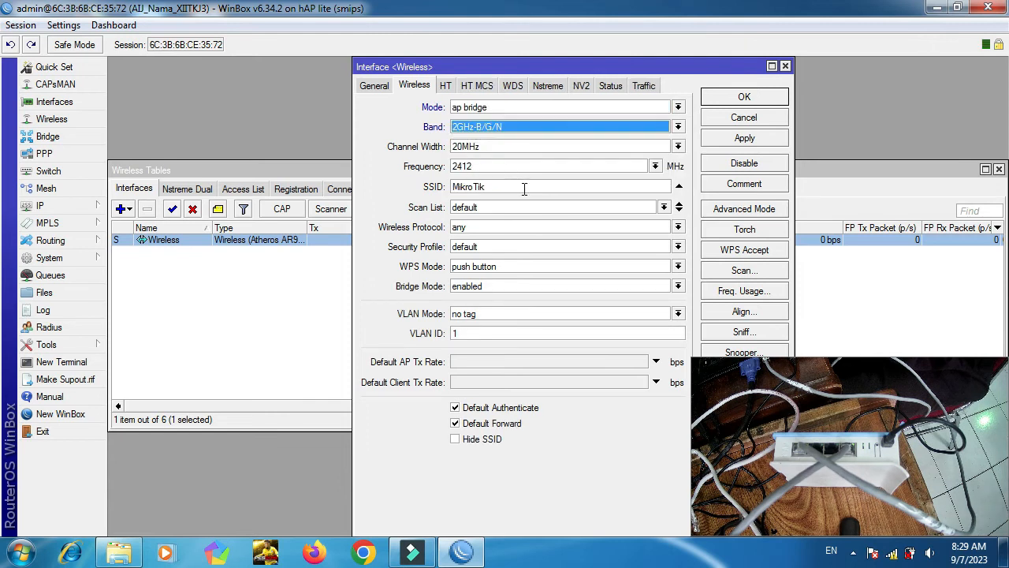
# Set frequency to auto and SSID to Hotspot_Nama_XIITKJ3, then save and verify.
pyautogui.moveTo(513, 190); pyautogui.dragTo(351, 175)
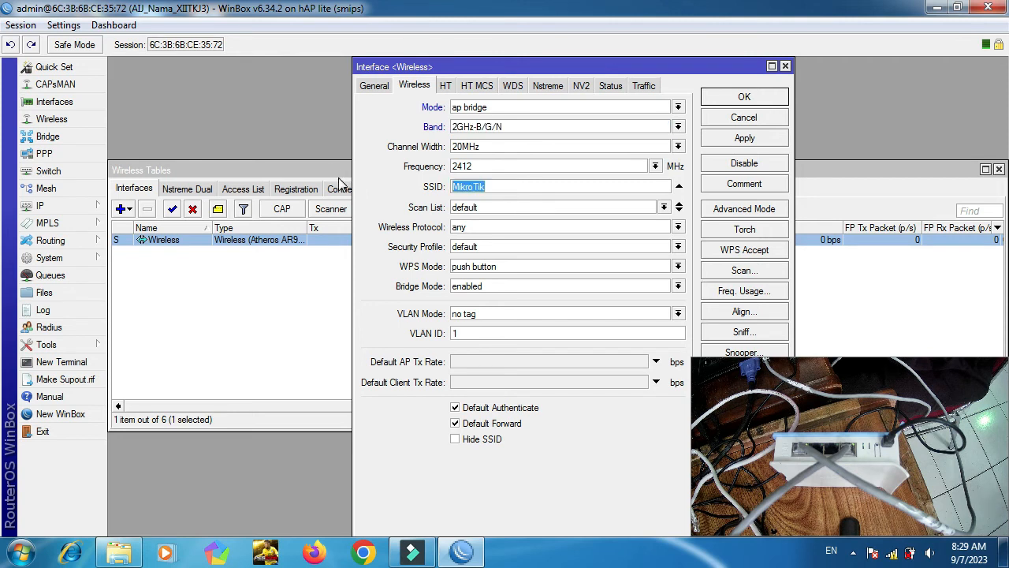
pyautogui.click(655, 167)
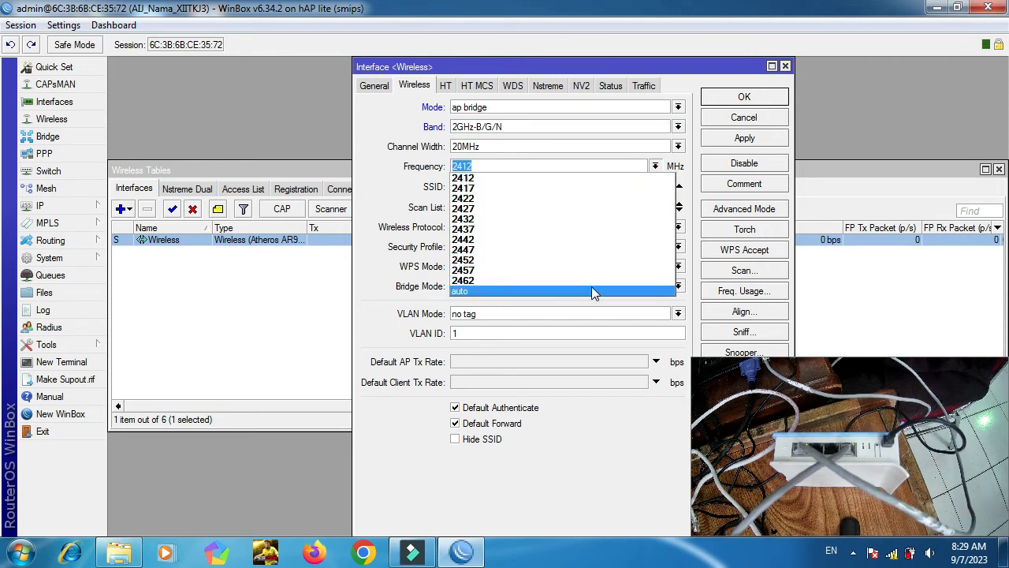
pyautogui.click(591, 292)
pyautogui.moveTo(534, 186); pyautogui.dragTo(300, 183)
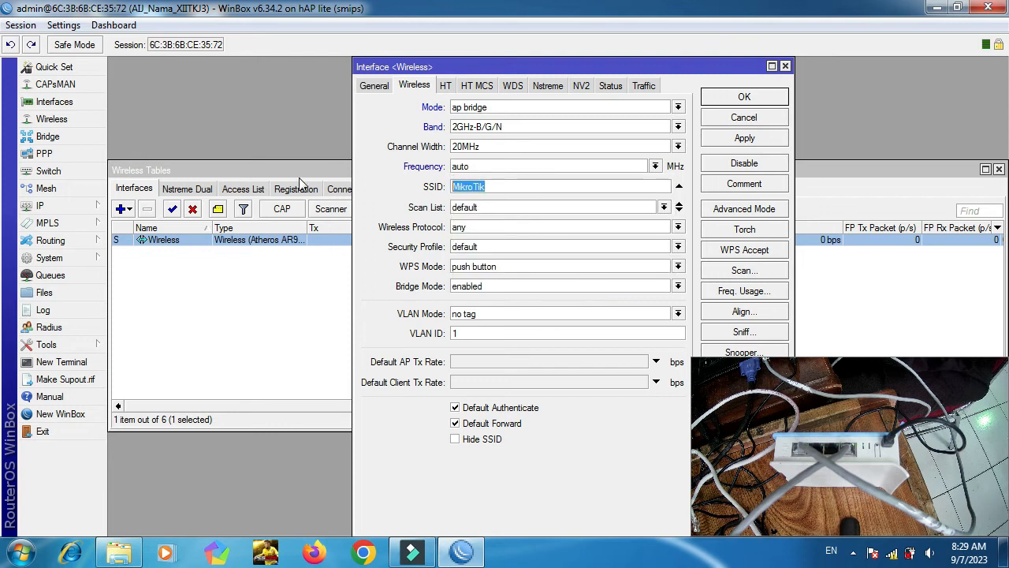
pyautogui.write('H')
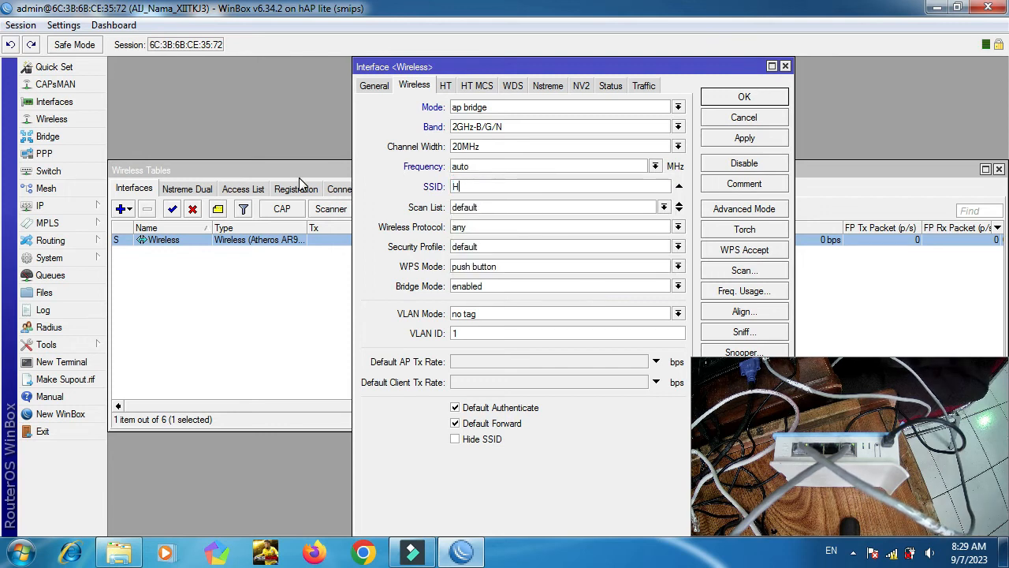
pyautogui.write('otspot_')
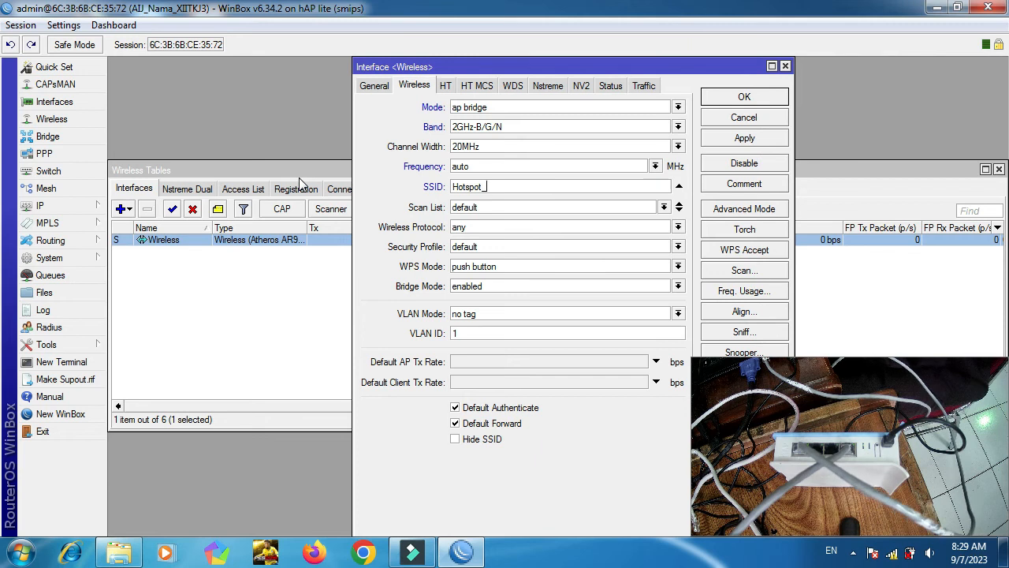
pyautogui.write('Nama')
pyautogui.press('BackSpace')
pyautogui.press('BackSpace')
pyautogui.write('ama')
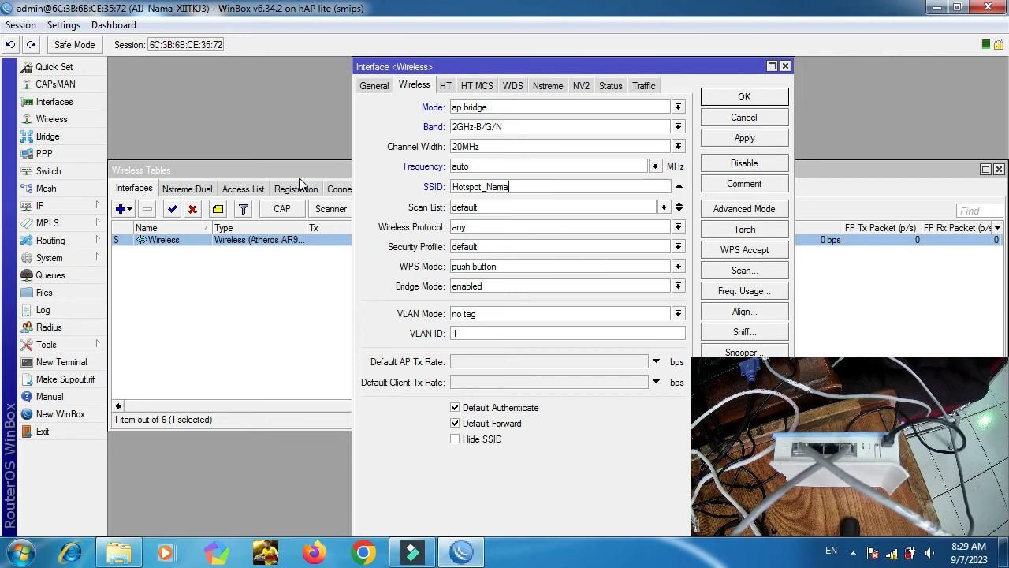
pyautogui.write('_XII')
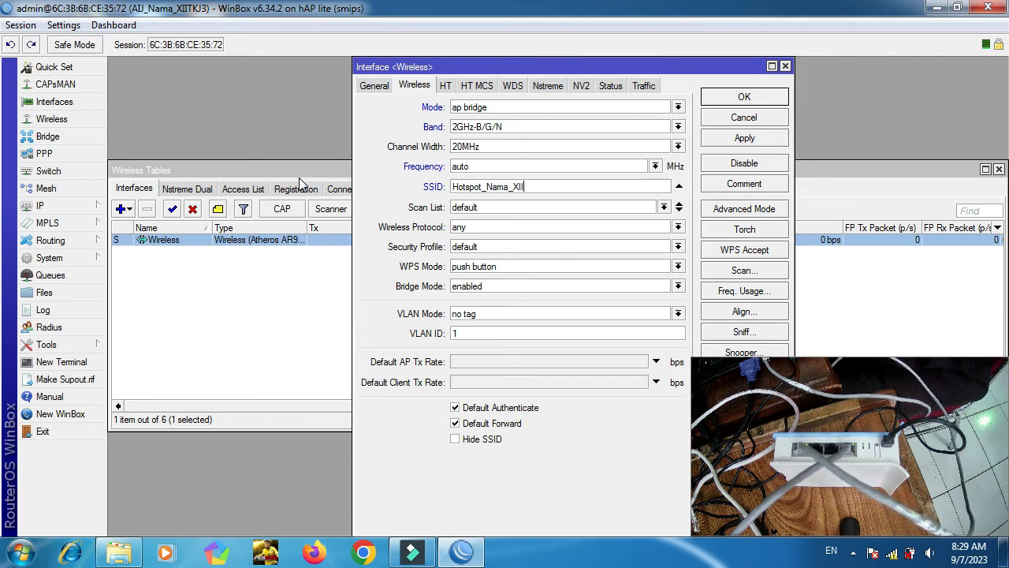
pyautogui.write('TKJ3')
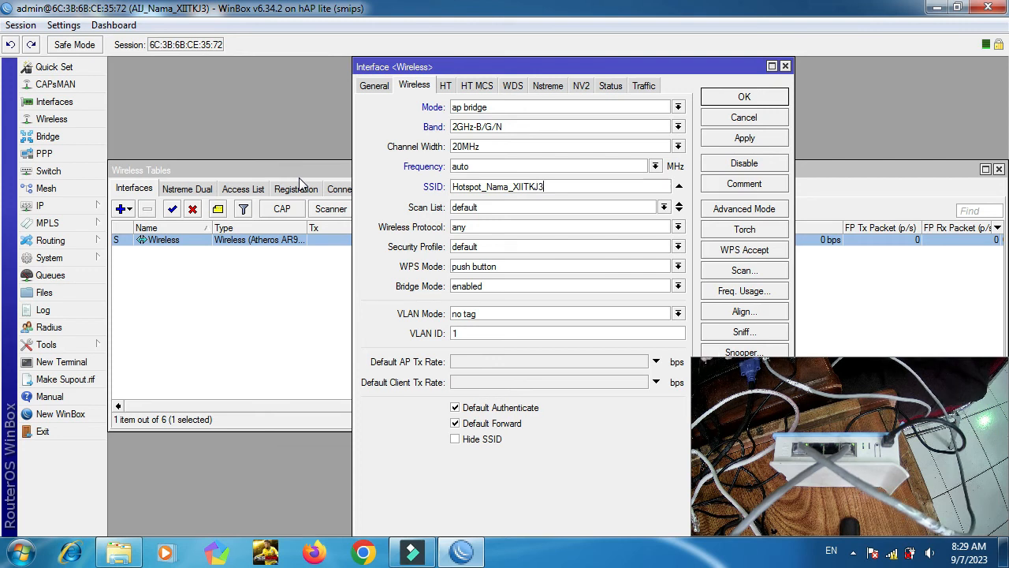
pyautogui.press('Return')
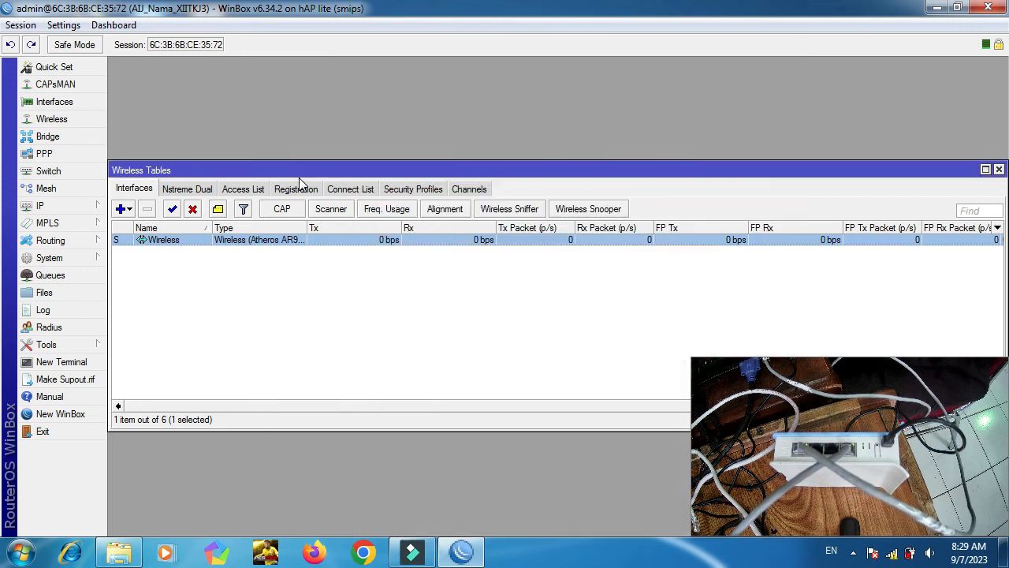
pyautogui.doubleClick(145, 241)
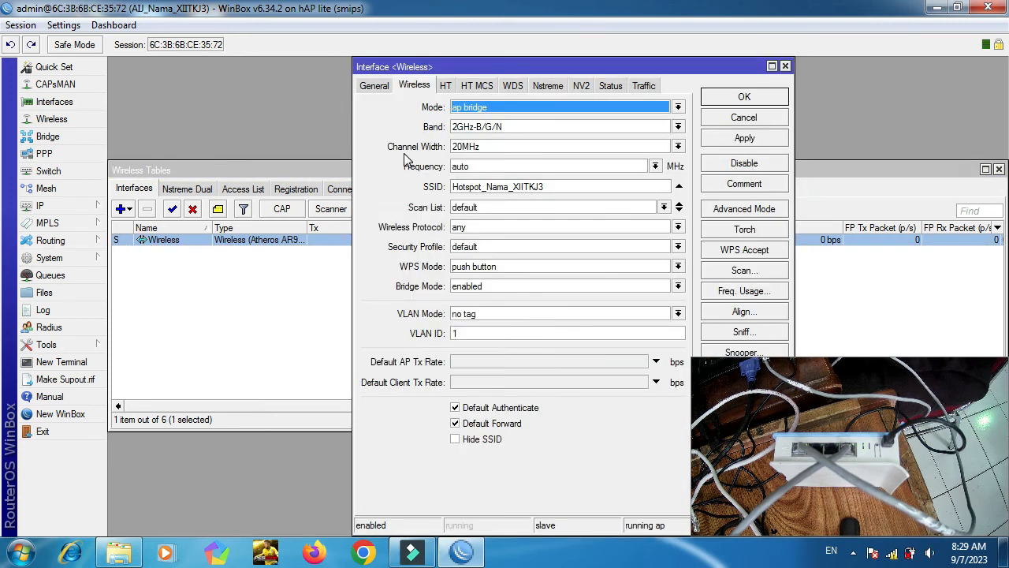
pyautogui.click(744, 96)
# Connect to the Hotspot_Nama_XIITKJ3 Wi-Fi network, dismissing the connection error.
pyautogui.moveTo(896, 553)
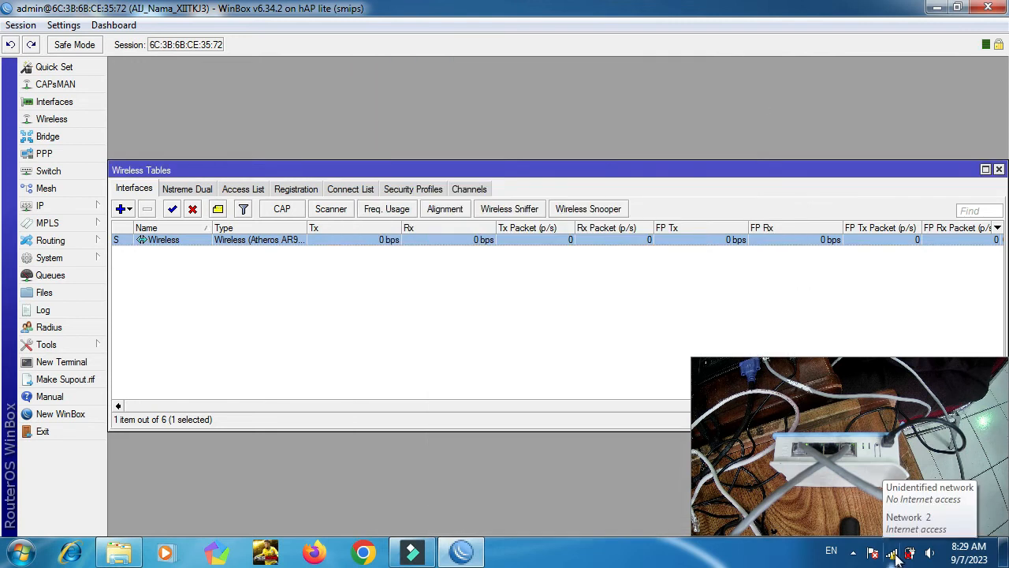
pyautogui.click(894, 554)
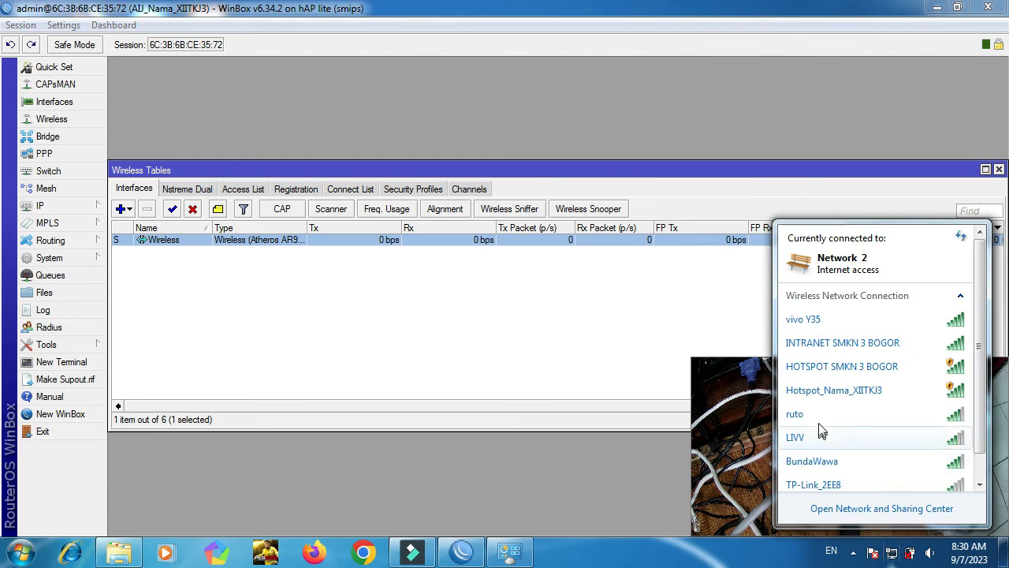
pyautogui.doubleClick(847, 392)
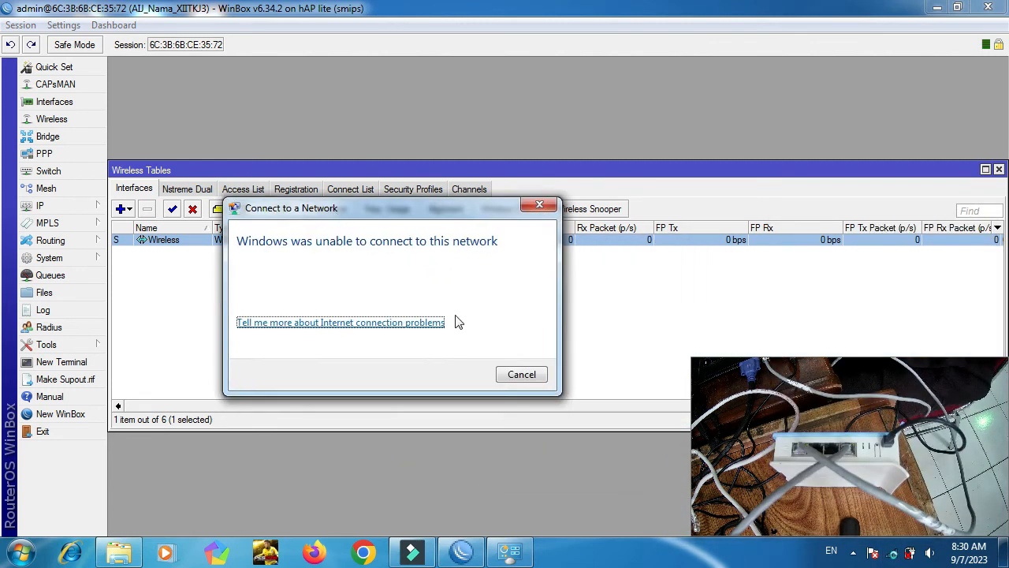
pyautogui.click(516, 377)
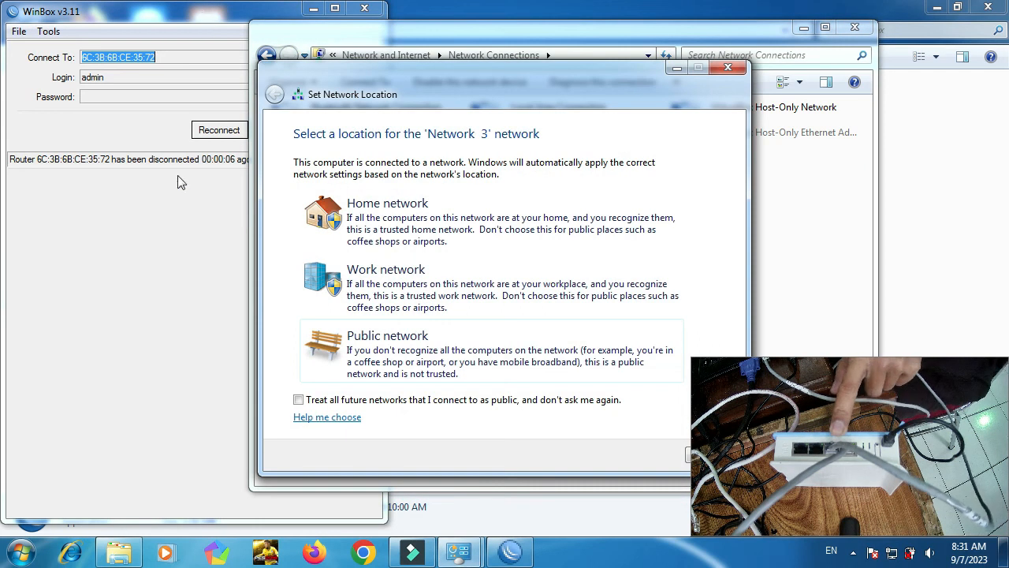
# Set the network location to Public and close Network Connections and WinBox.
pyautogui.click(434, 365)
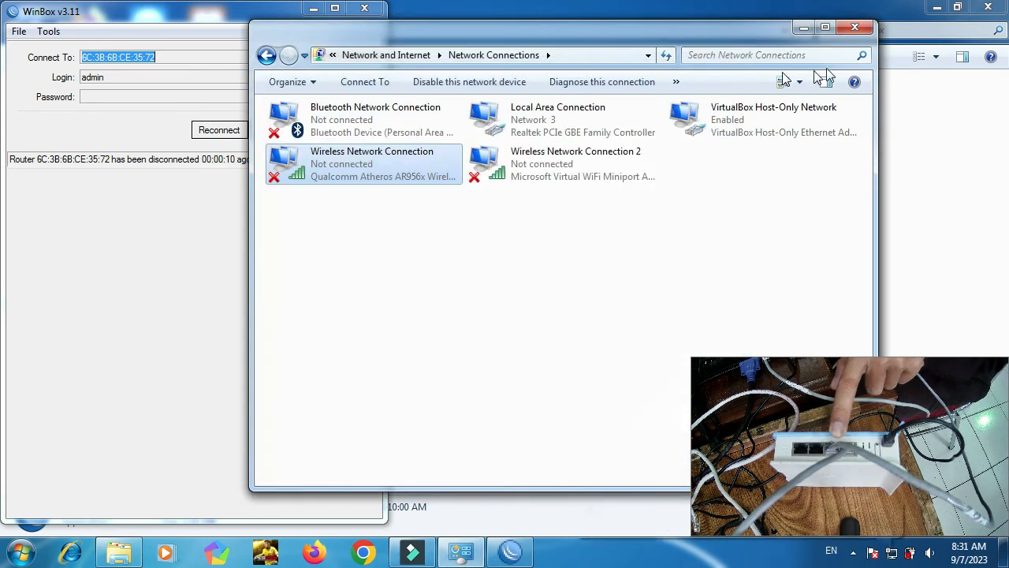
pyautogui.click(860, 29)
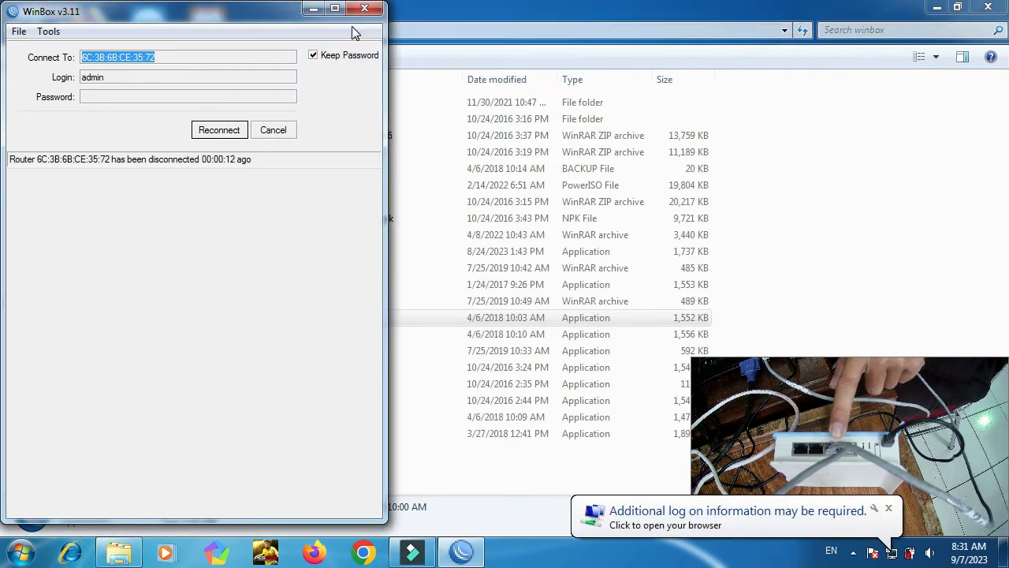
pyautogui.click(365, 9)
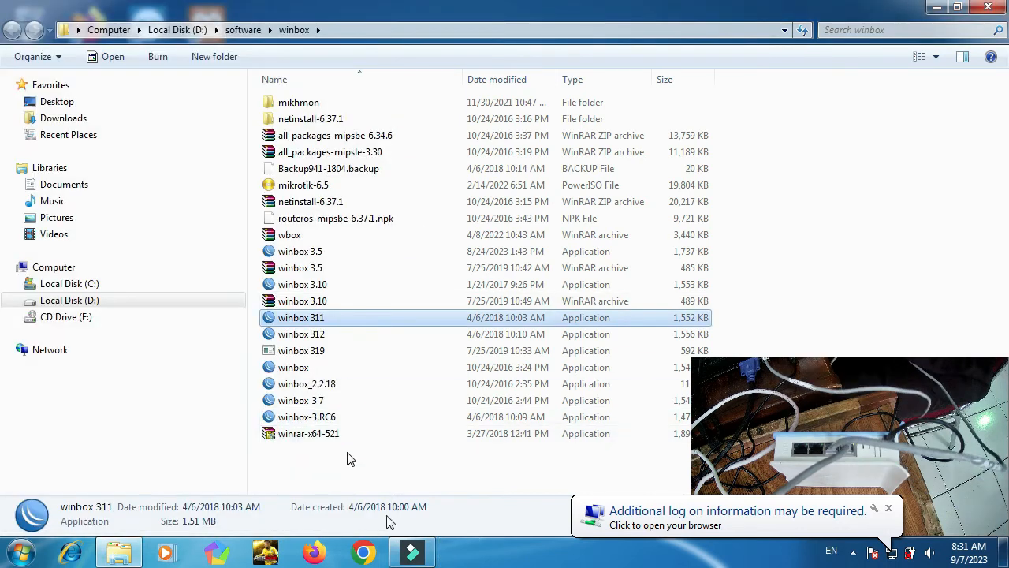
# In Chrome, try loading bridgehotspotnama.com, which is unreachable, and close the Windows 10 update notice.
pyautogui.click(650, 518)
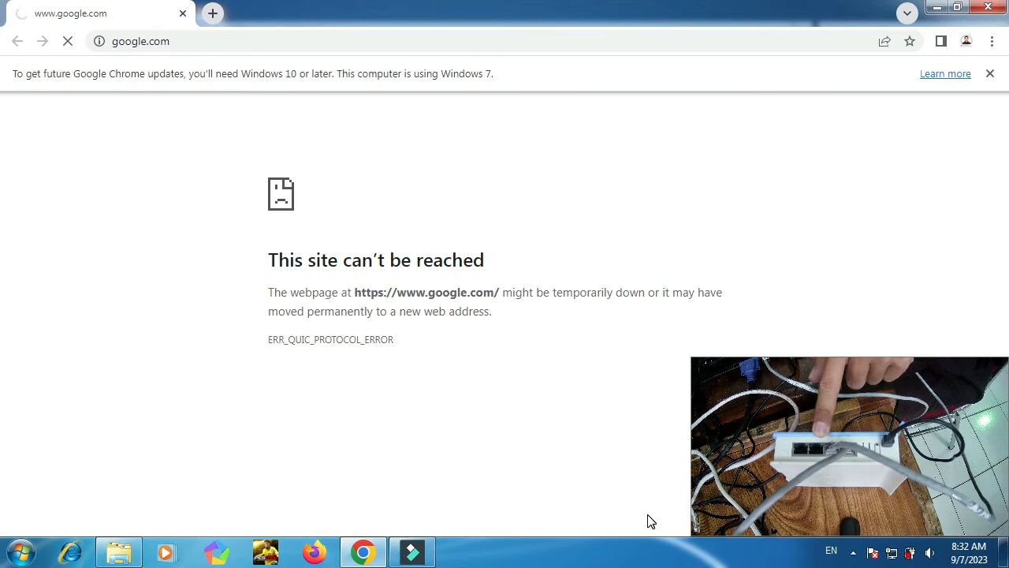
pyautogui.click(353, 41)
pyautogui.write('ww')
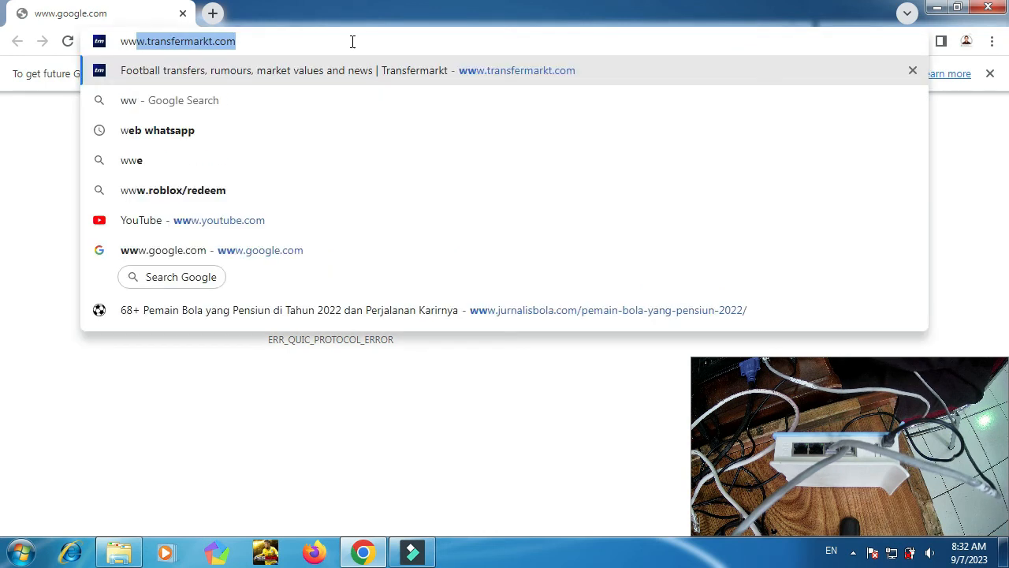
pyautogui.write('w.')
pyautogui.press('Delete')
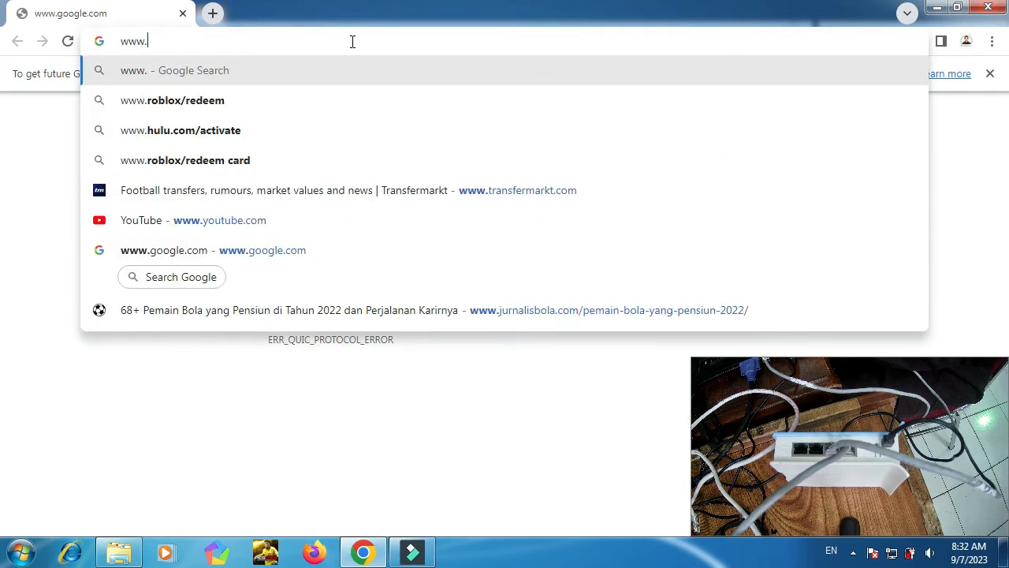
pyautogui.write('bri')
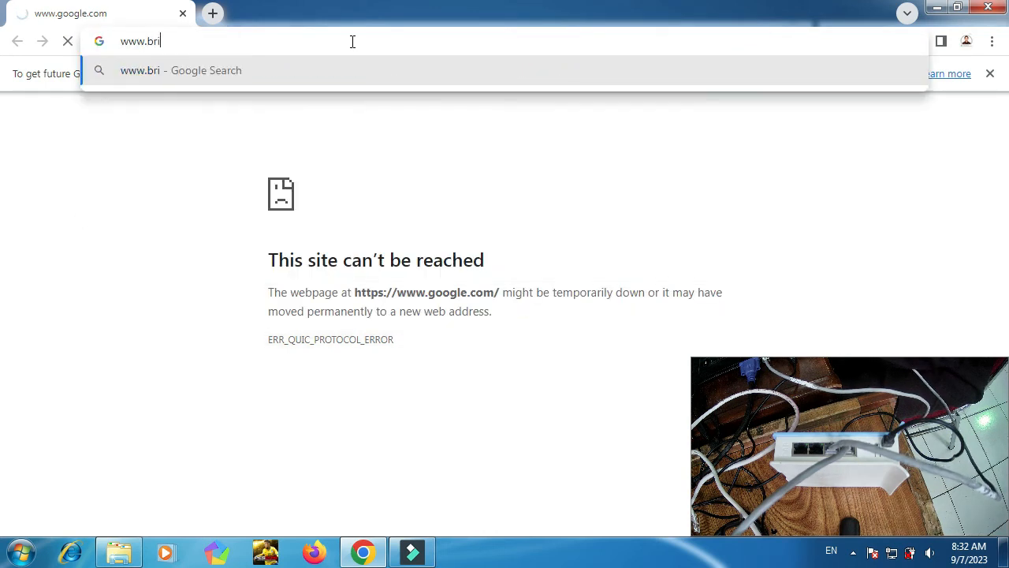
pyautogui.write('dgeh')
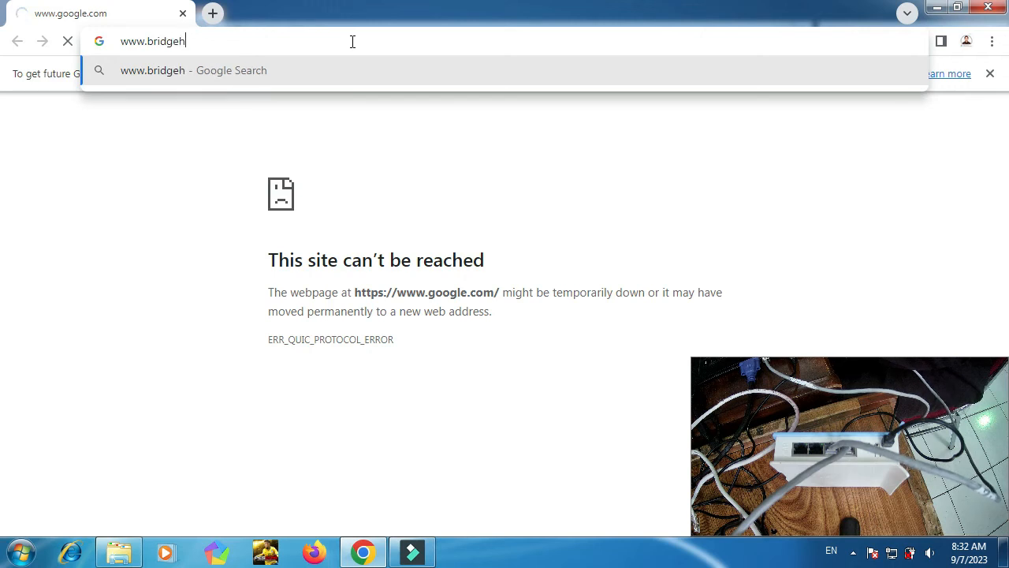
pyautogui.write('otsp')
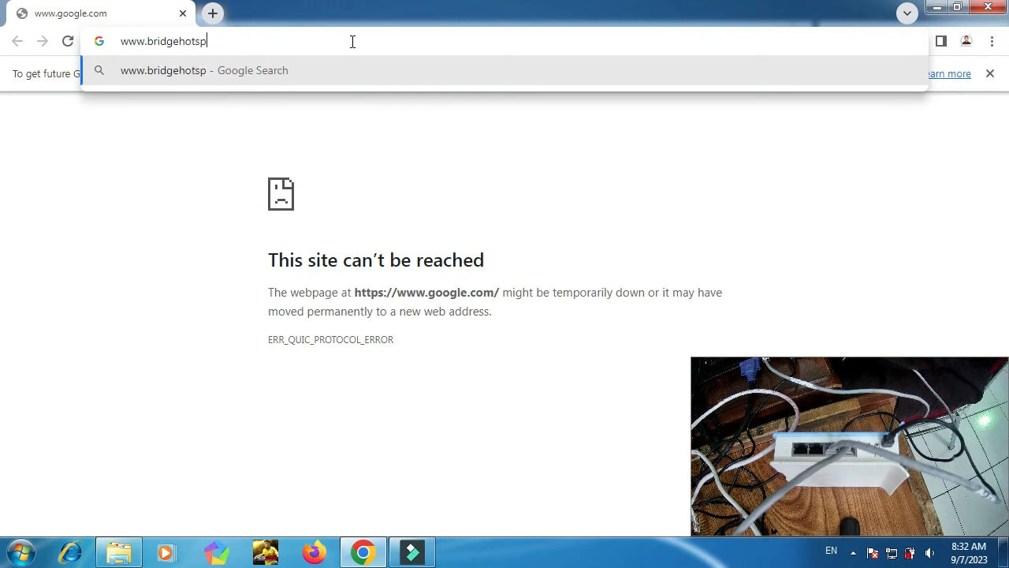
pyautogui.write('otnama.com')
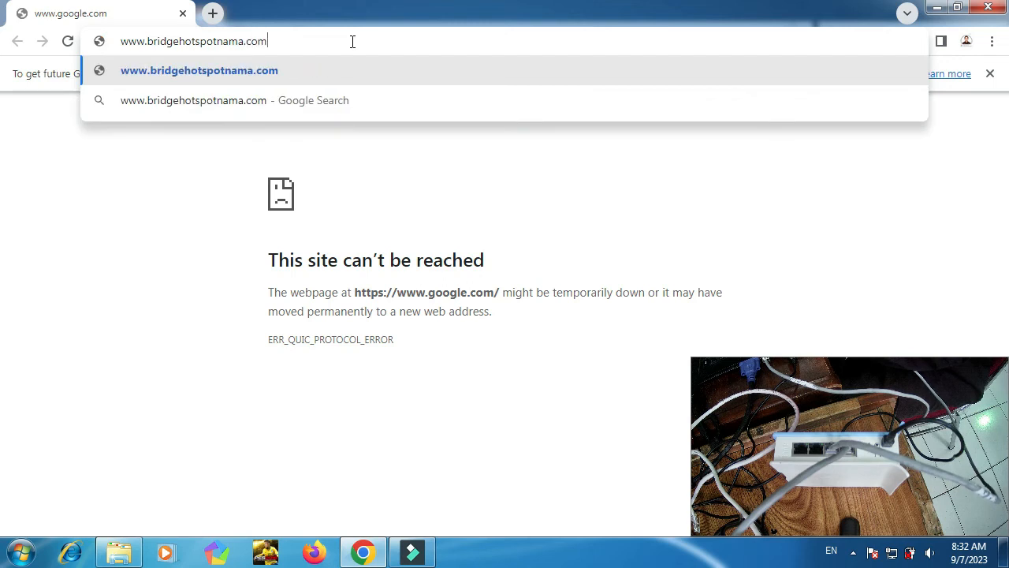
pyautogui.press('Return')
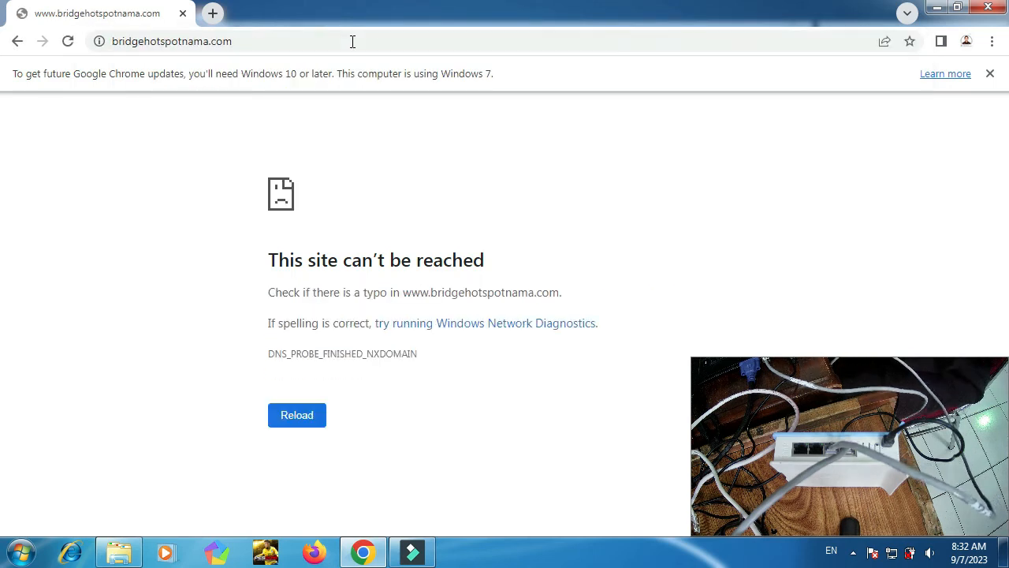
pyautogui.click(991, 73)
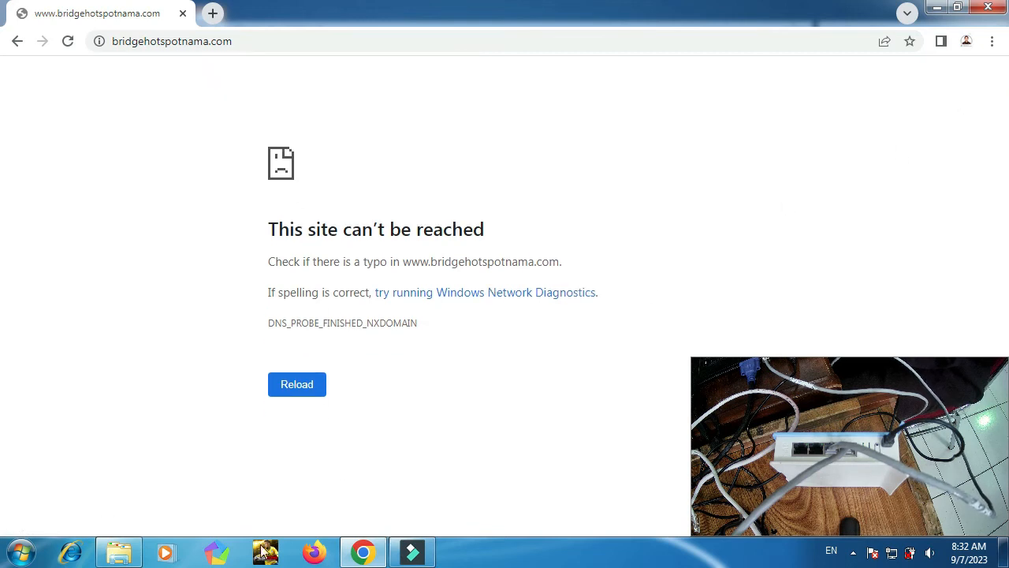
pyautogui.click(139, 548)
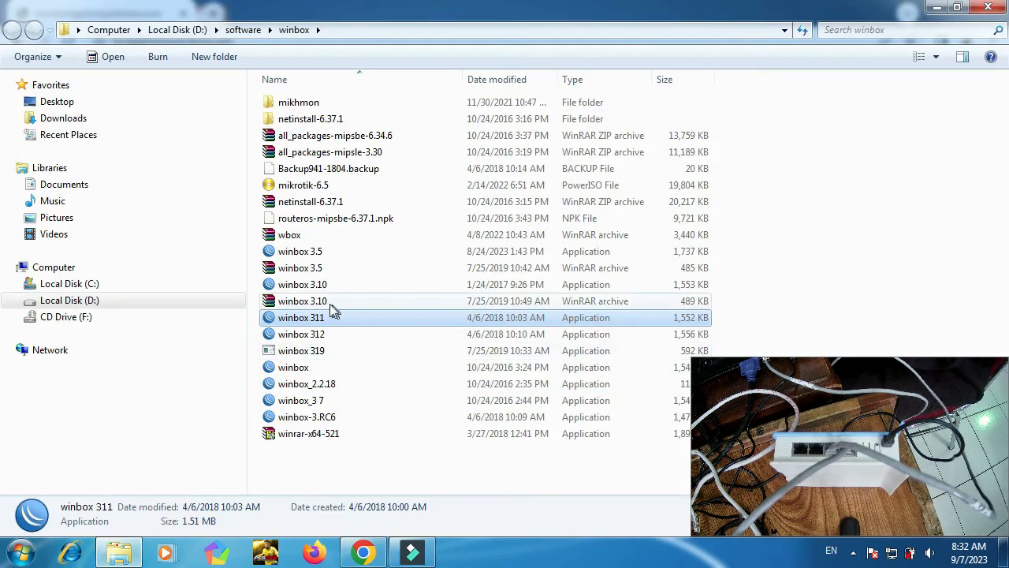
# Launch winbox 311 and connect to the neighbour router 6C:3B:6B:CE:35:70.
pyautogui.doubleClick(306, 325)
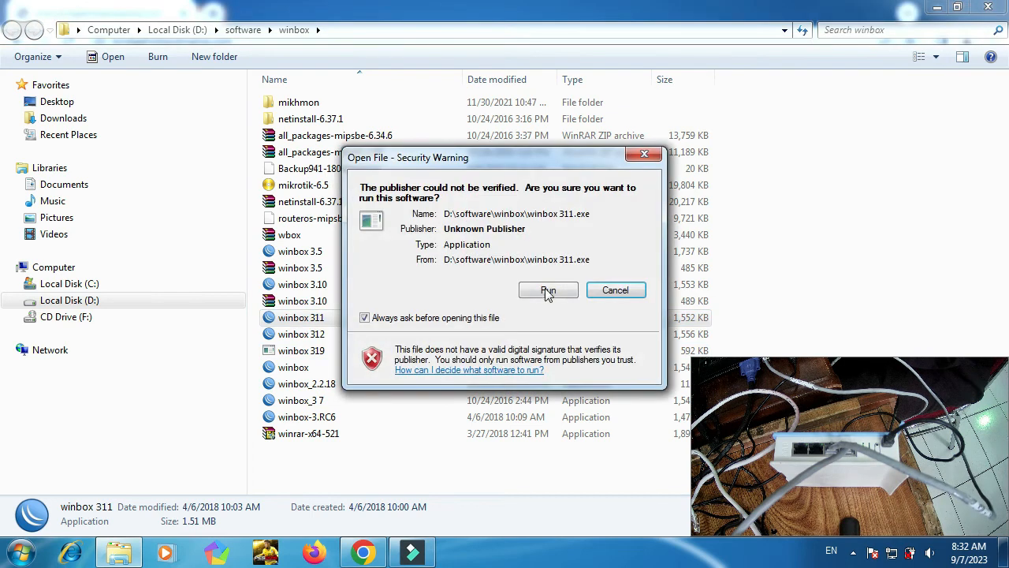
pyautogui.click(549, 292)
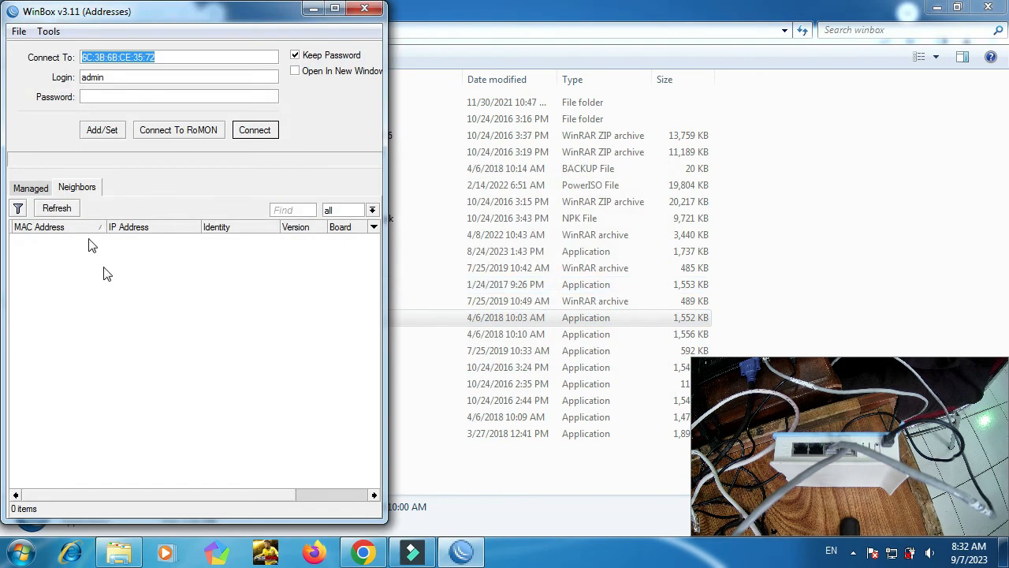
pyautogui.click(30, 188)
pyautogui.click(70, 188)
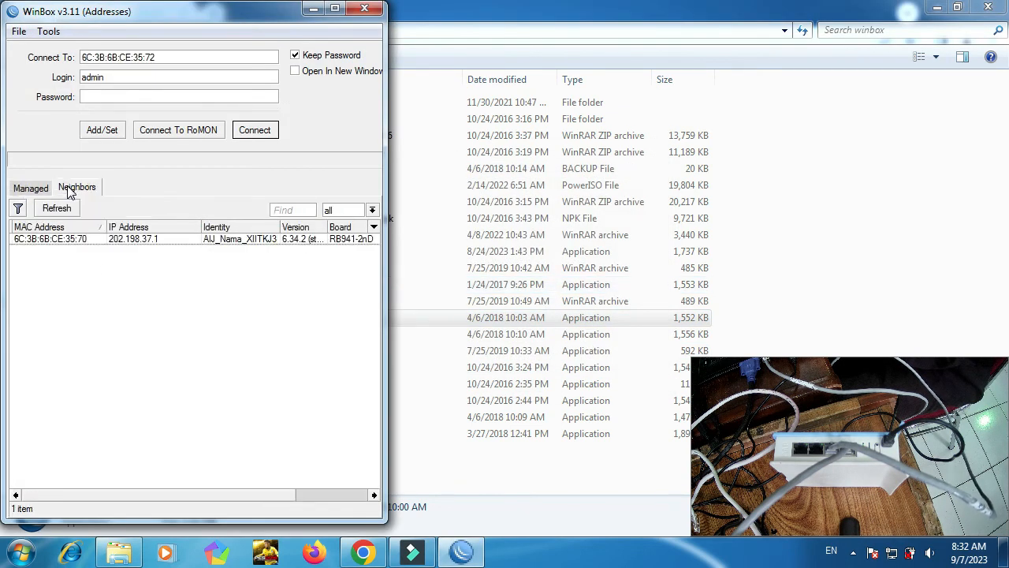
pyautogui.click(68, 240)
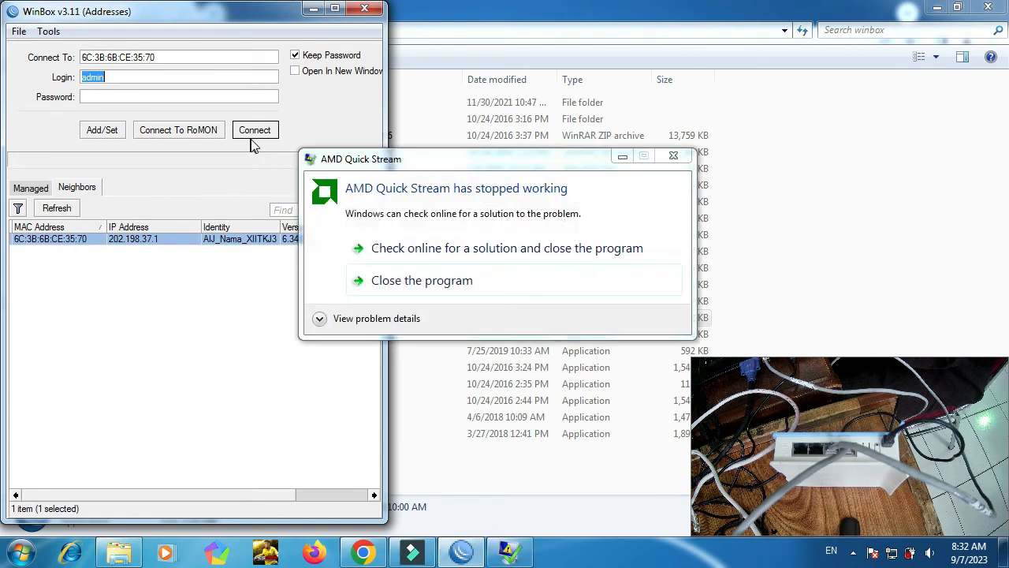
pyautogui.click(415, 290)
pyautogui.click(254, 130)
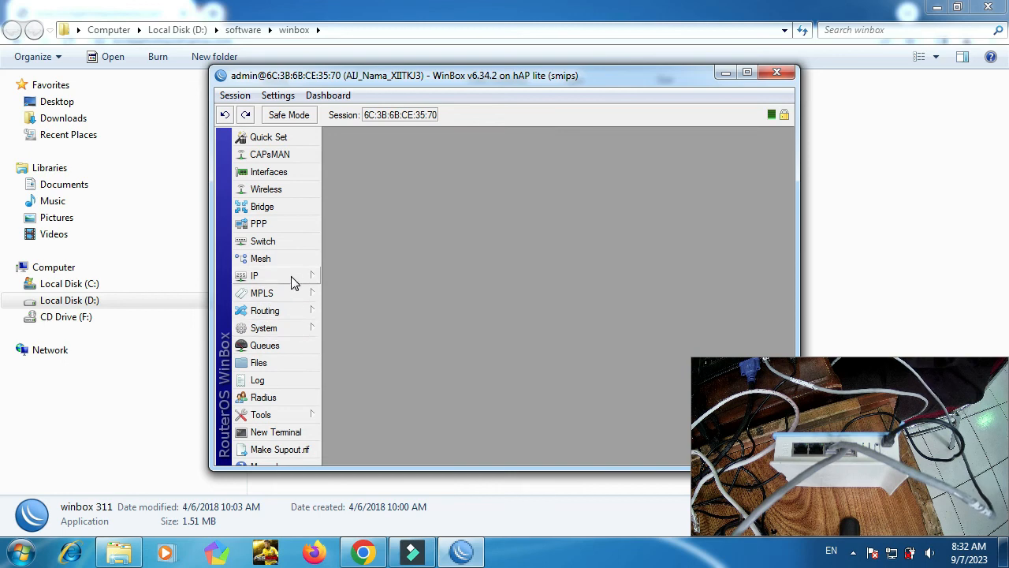
# Open the hotspot1 server under IP > Hotspot and select its DNS Name IP 202.198.37.1.
pyautogui.click(291, 277)
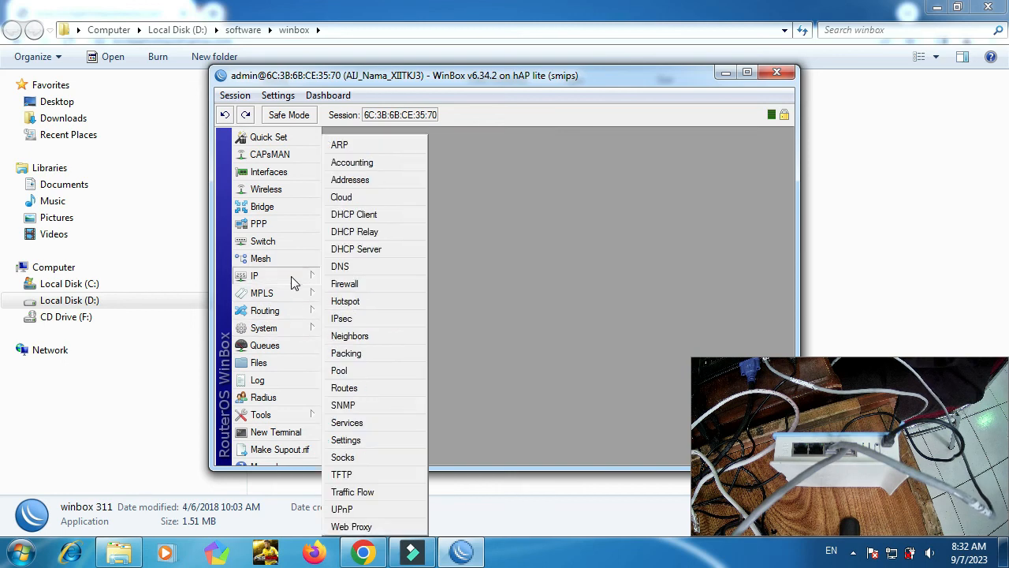
pyautogui.click(353, 307)
pyautogui.doubleClick(500, 243)
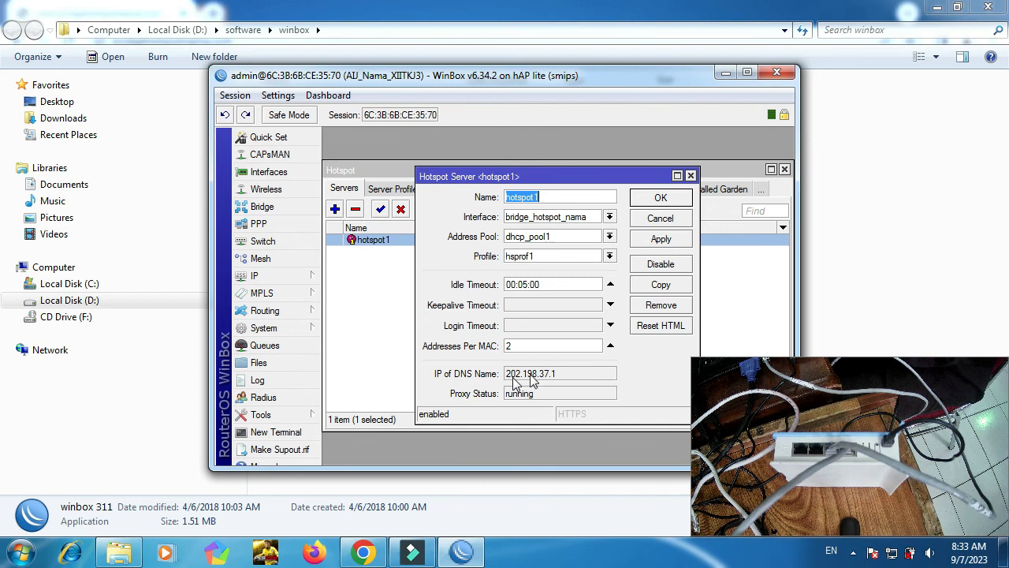
pyautogui.moveTo(563, 373); pyautogui.dragTo(502, 375)
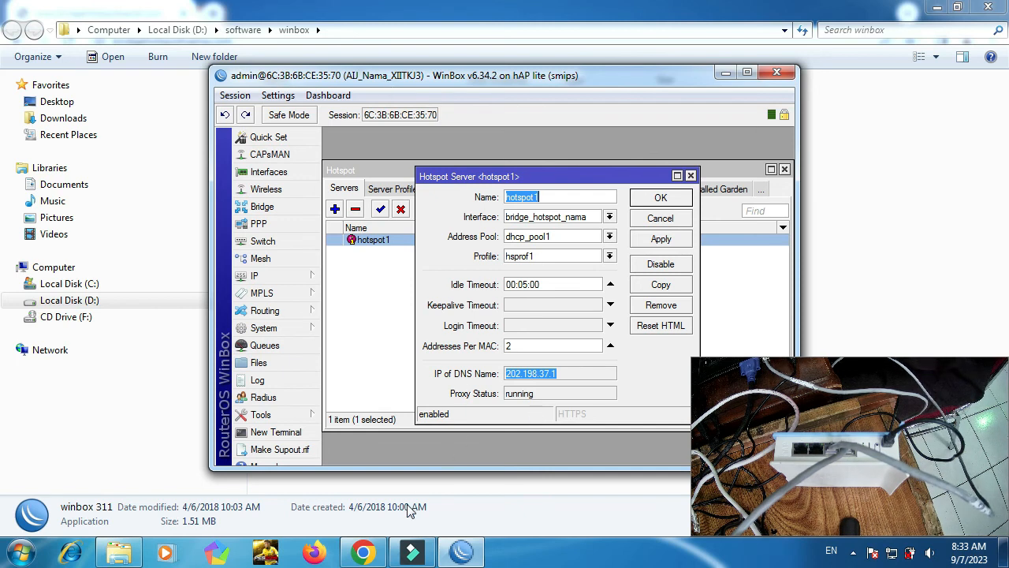
pyautogui.click(364, 552)
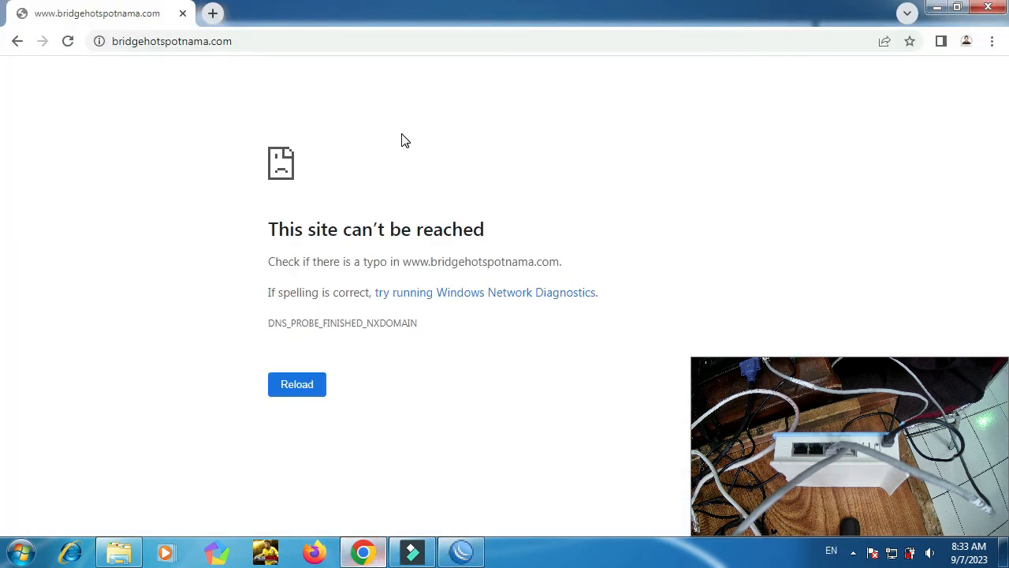
# Replace the Chrome address with 202.198.37.1 and load the hotspot login page.
pyautogui.click(336, 44)
pyautogui.write('hotspot1')
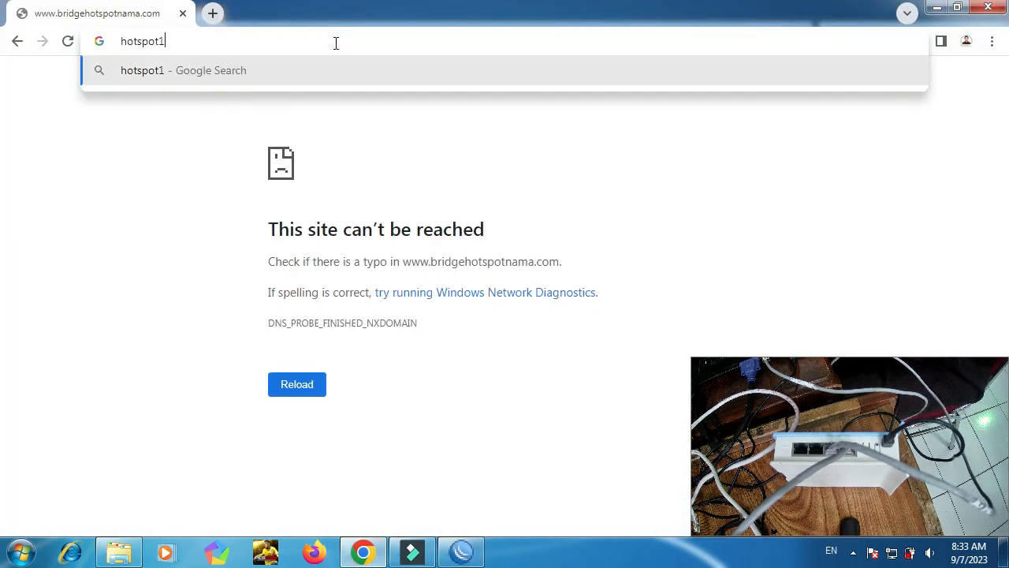
pyautogui.hotkey('ctrl', 'a')
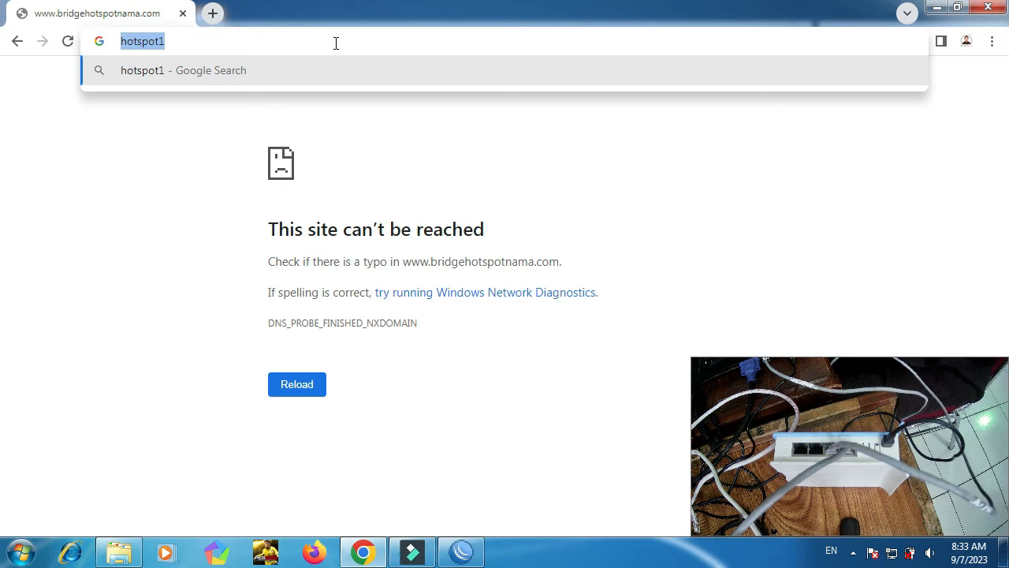
pyautogui.click(336, 44)
pyautogui.hotkey('ctrl', 'a')
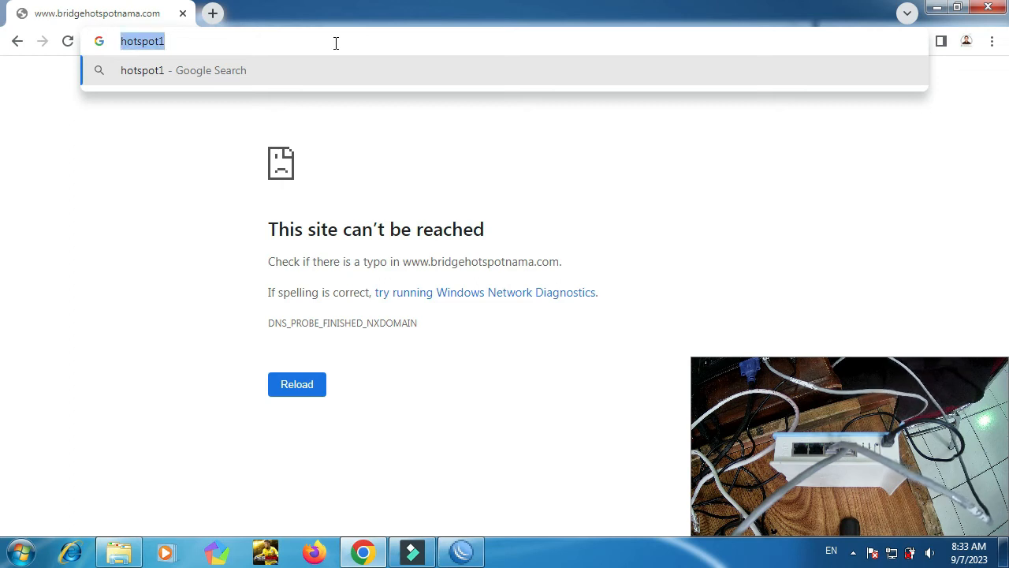
pyautogui.press('BackSpace')
pyautogui.hotkey('alt', 'Tab')
pyautogui.hotkey('alt', 'Tab')
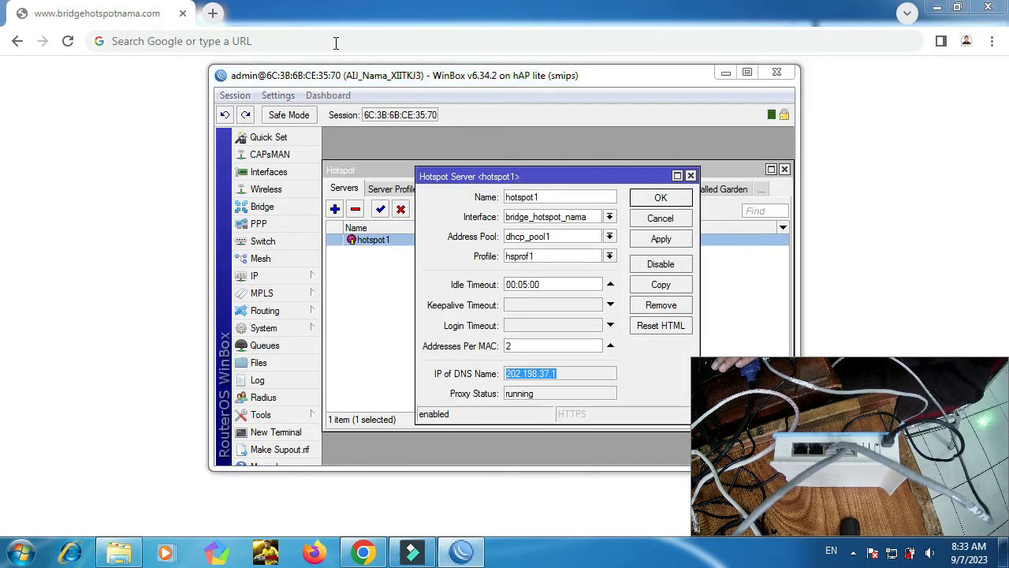
pyautogui.write('202')
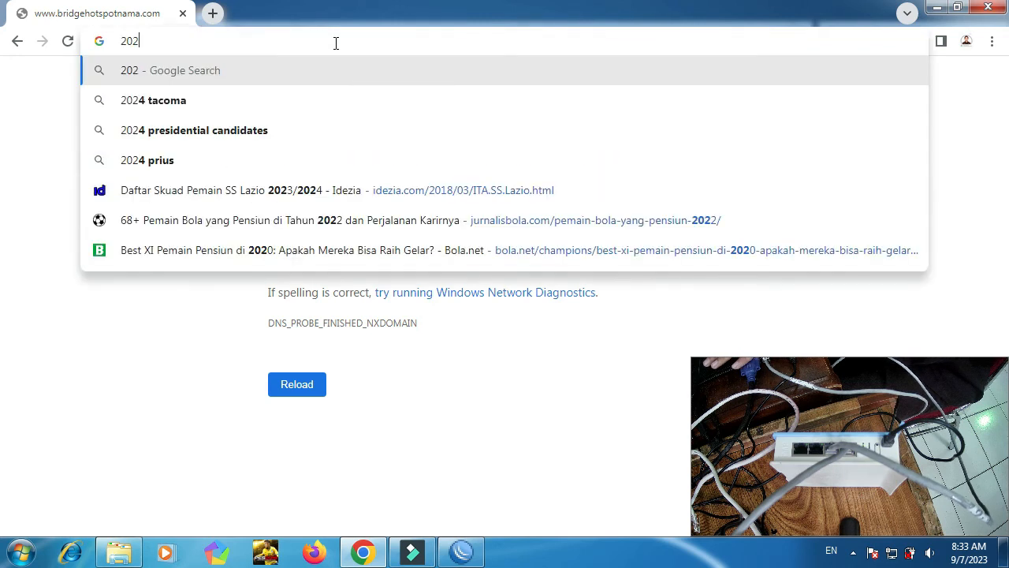
pyautogui.write('.198')
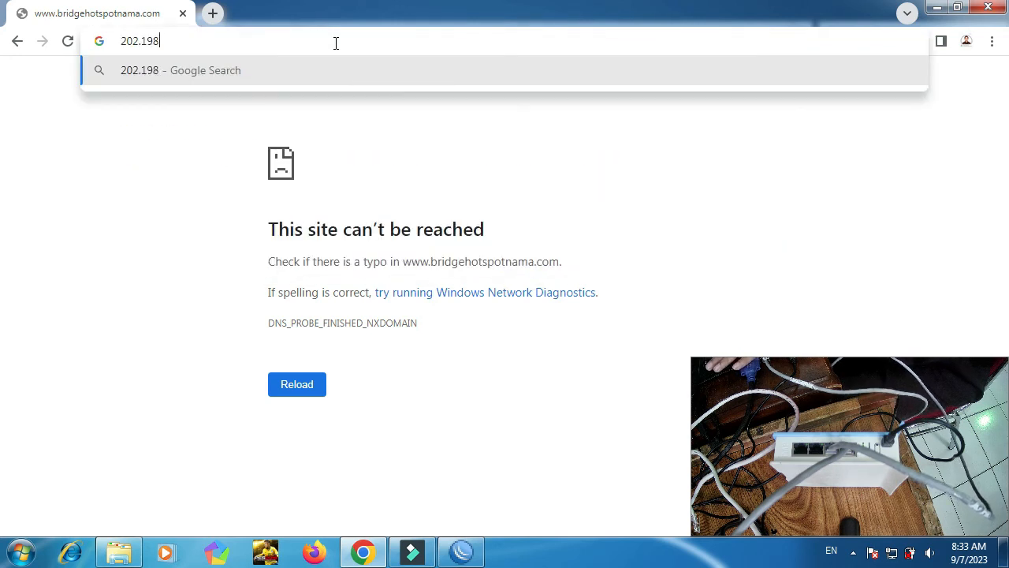
pyautogui.write('.37')
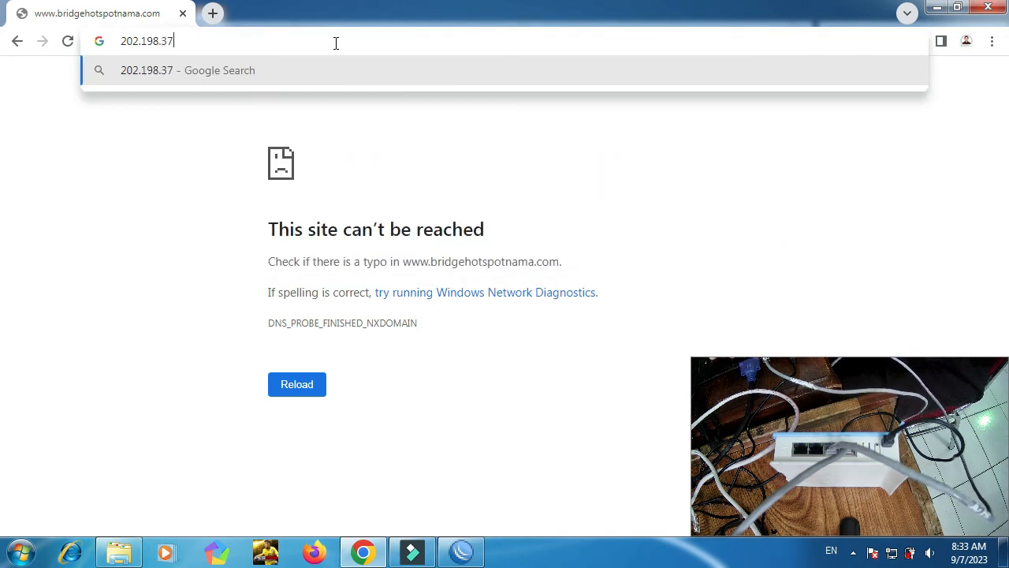
pyautogui.write('.1')
pyautogui.press('Return')
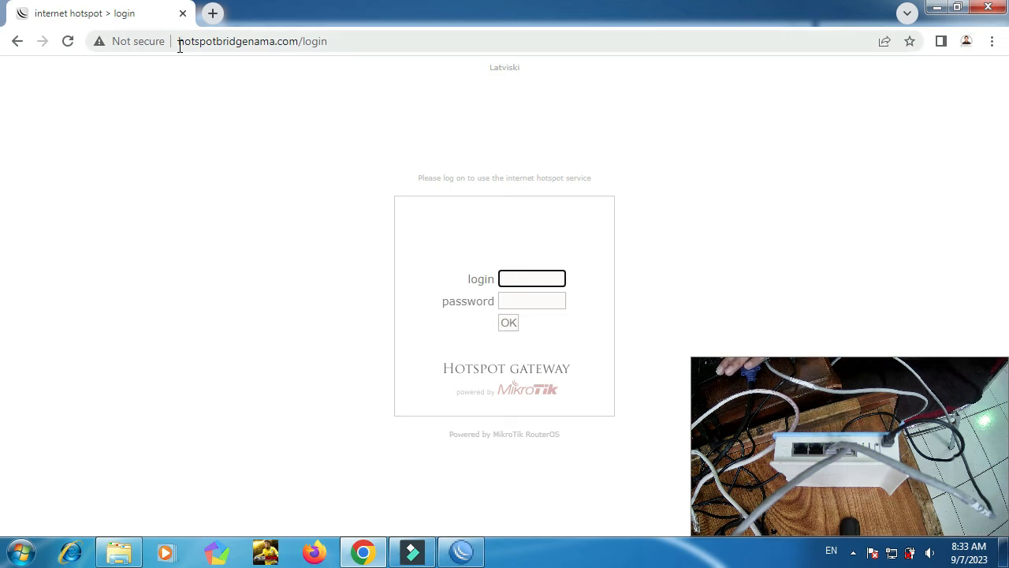
# Log in to the hotspot with the name admin.
pyautogui.hotkey('alt', 'Tab')
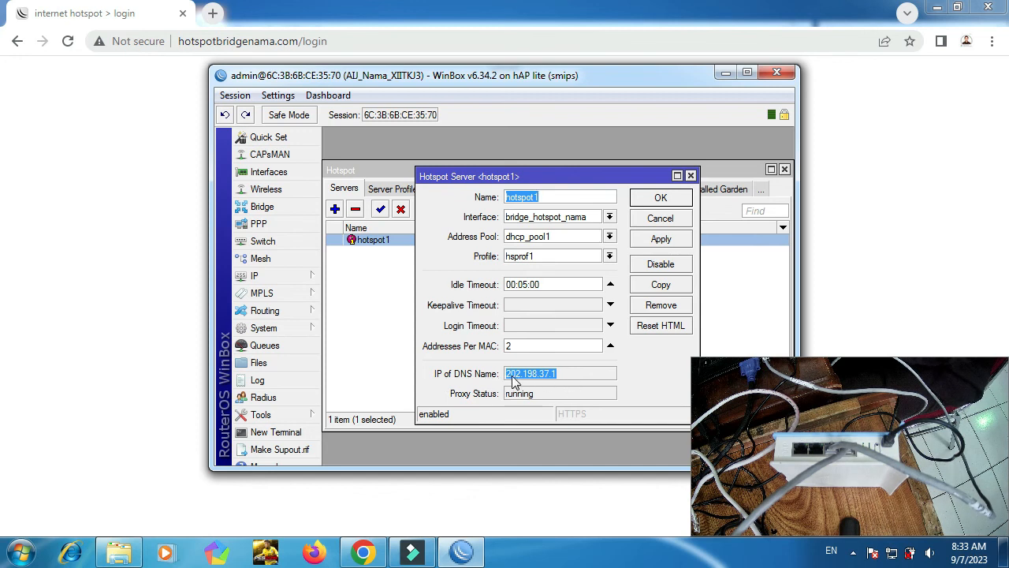
pyautogui.click(364, 41)
pyautogui.click(530, 275)
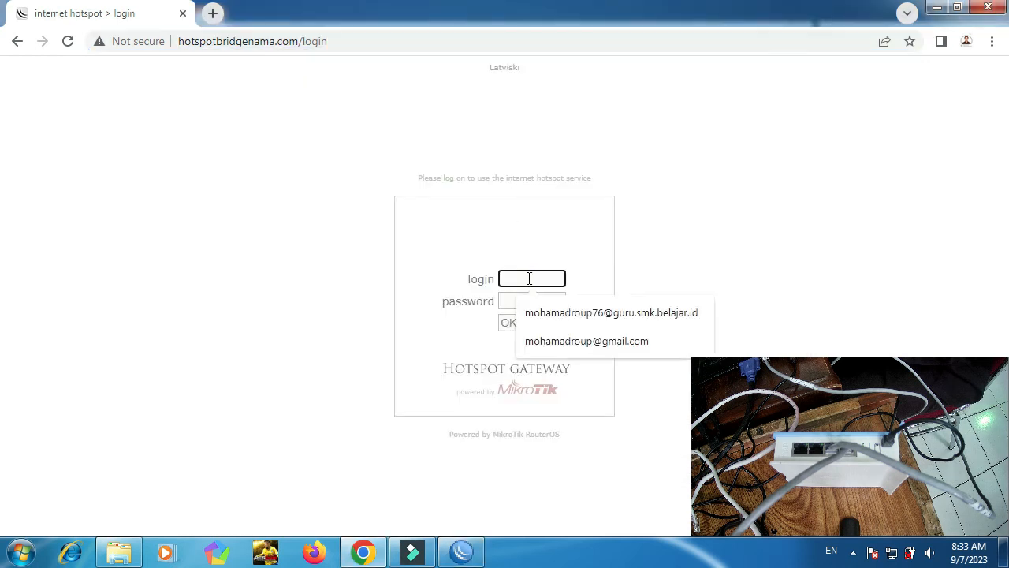
pyautogui.write('admin')
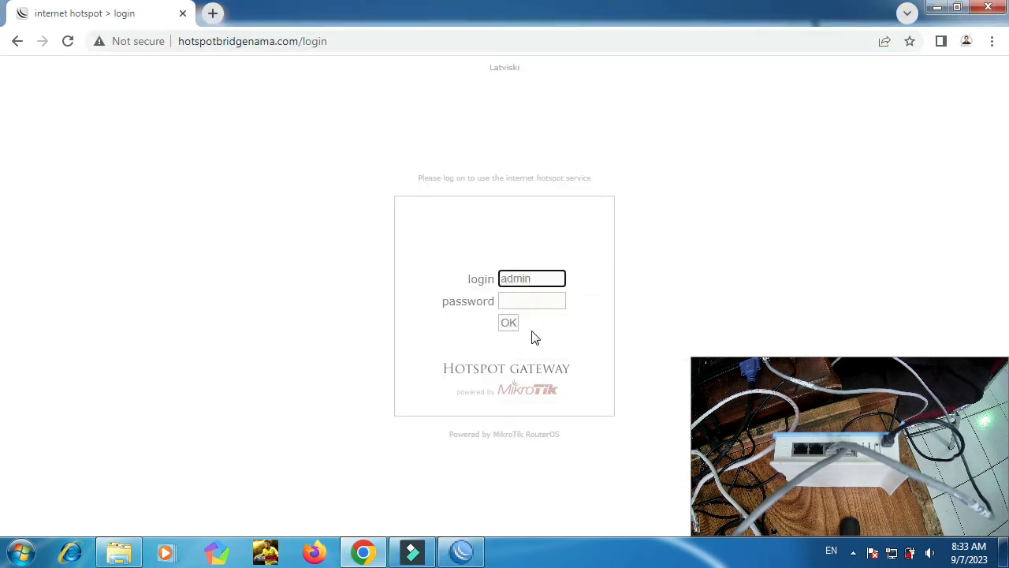
pyautogui.click(511, 326)
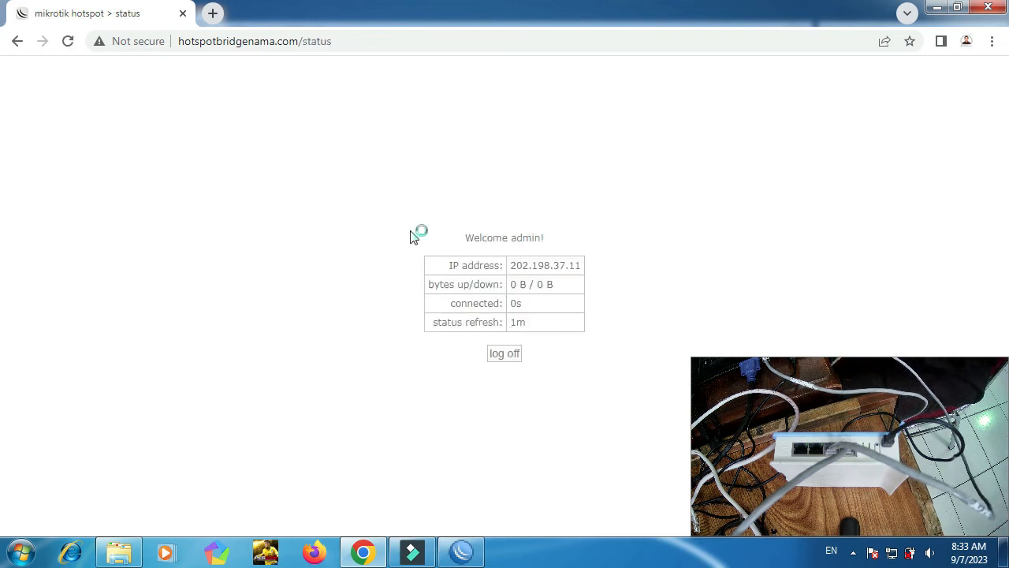
# Open google.com in a new Chrome tab.
pyautogui.hotkey('ctrl', 't')
pyautogui.write('google')
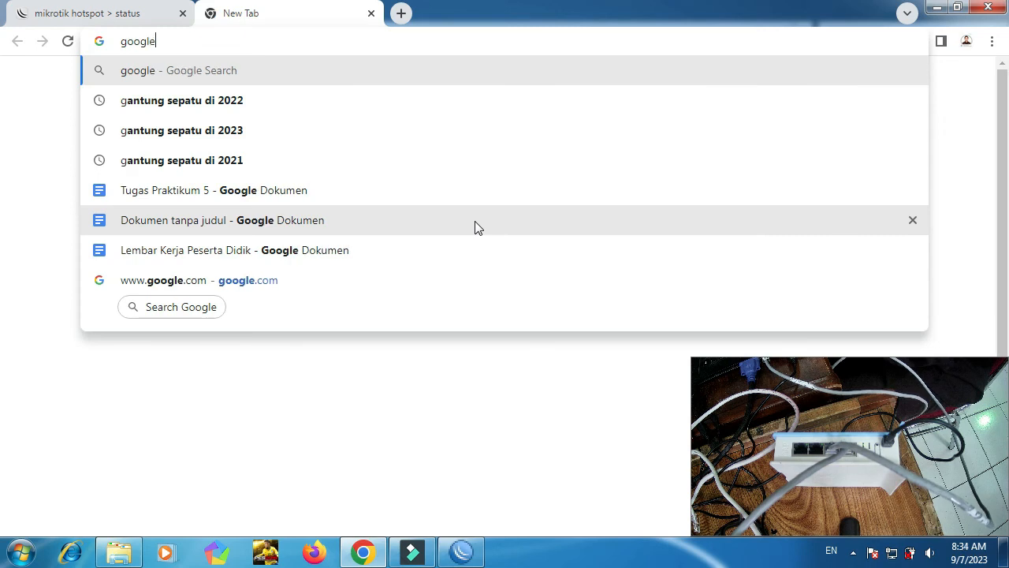
pyautogui.hotkey('ctrl', 'Return')
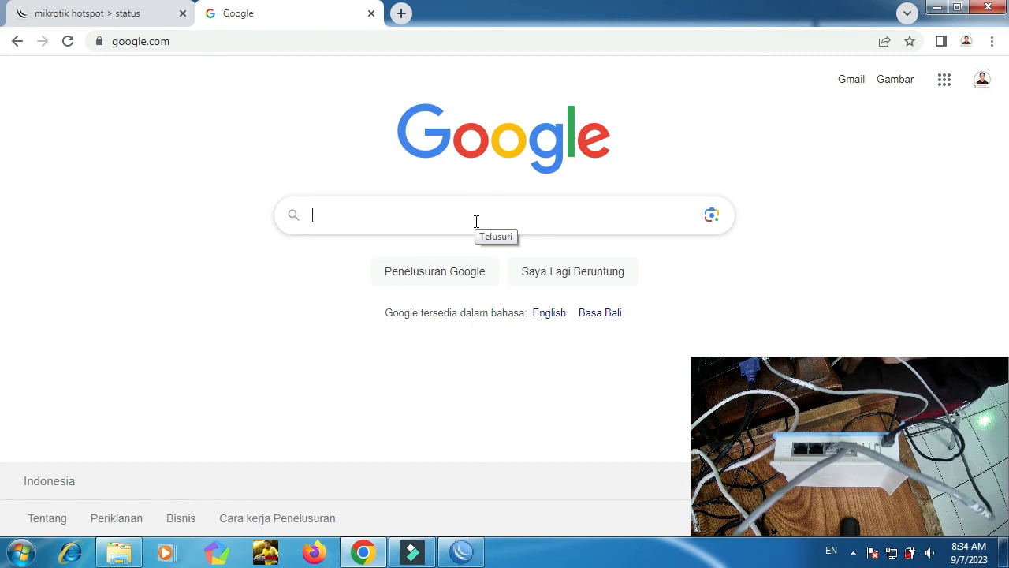
# Glance at the hotspot status tab, then launch YouTube from the Google apps grid.
pyautogui.click(139, 21)
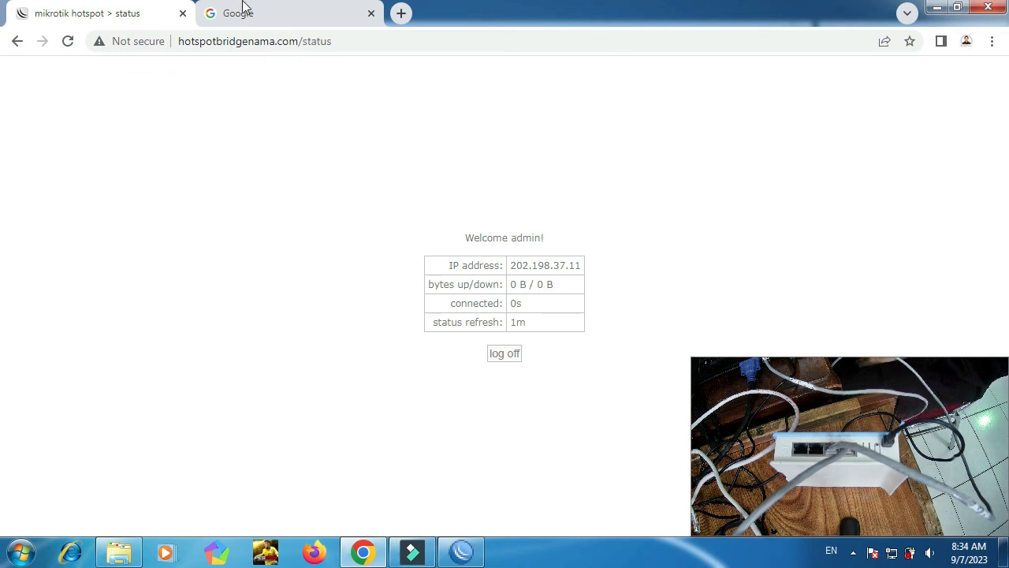
pyautogui.click(263, 15)
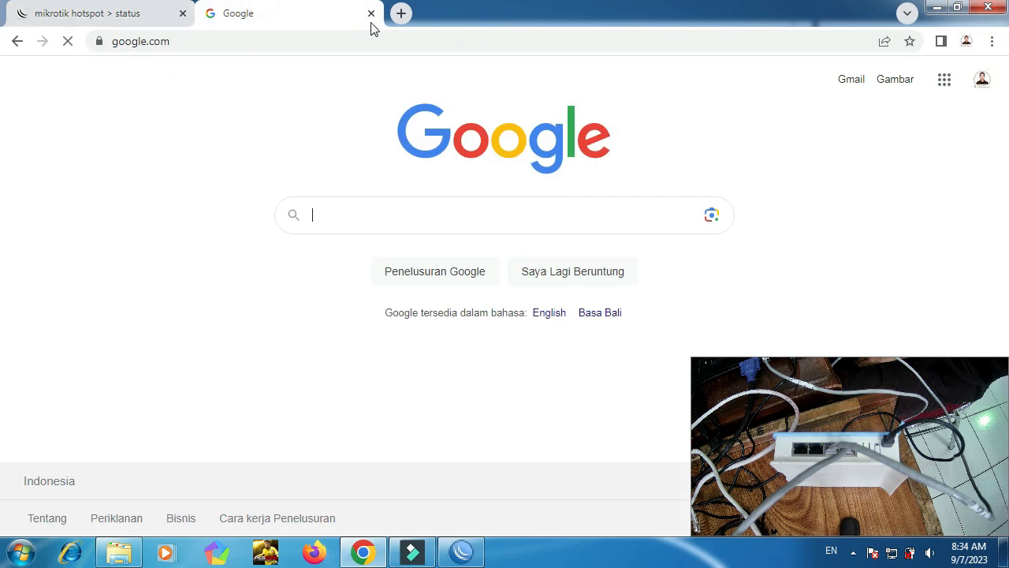
pyautogui.click(940, 83)
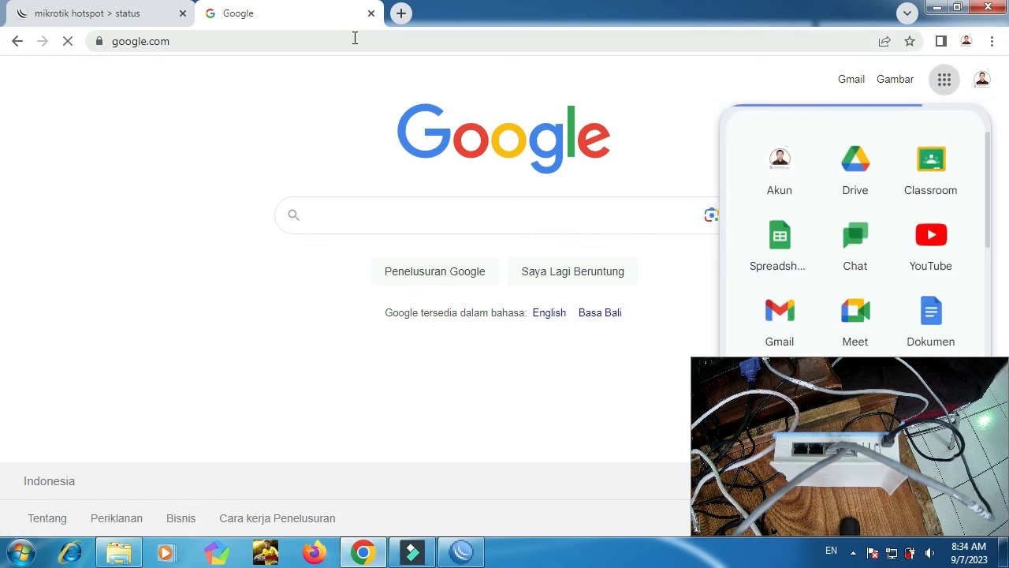
pyautogui.click(942, 248)
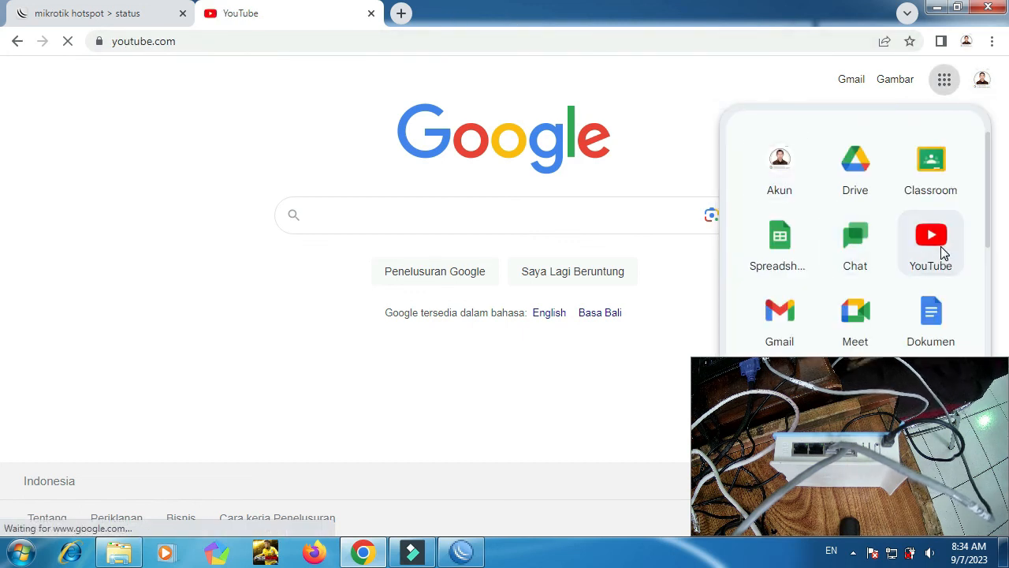